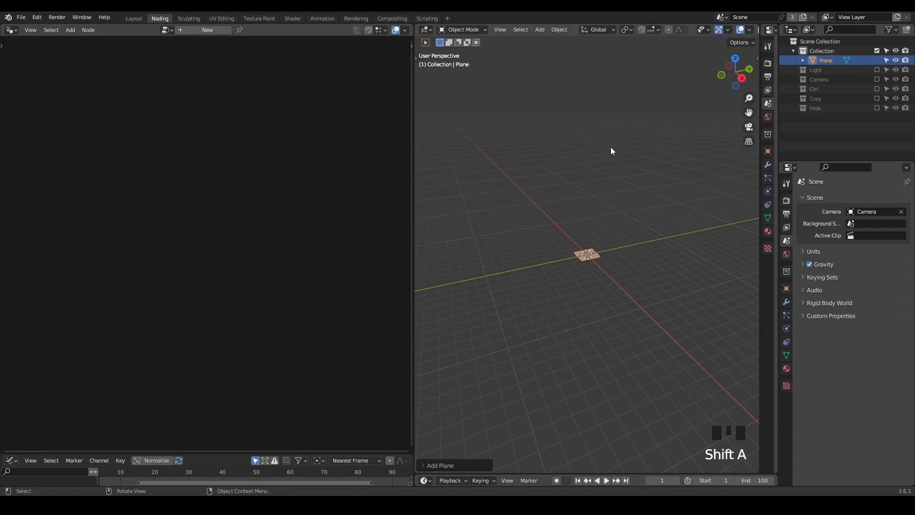
# Create a new geometry node tree on the plane.
pyautogui.click(194, 30)
pyautogui.scroll(8, 573, 261)
pyautogui.moveTo(570, 261); pyautogui.dragTo(591, 261, button='middle')
# Add a Curve Circle node and connect its Curve output to the Group Output geometry.
pyautogui.hotkey('shift', 'a')
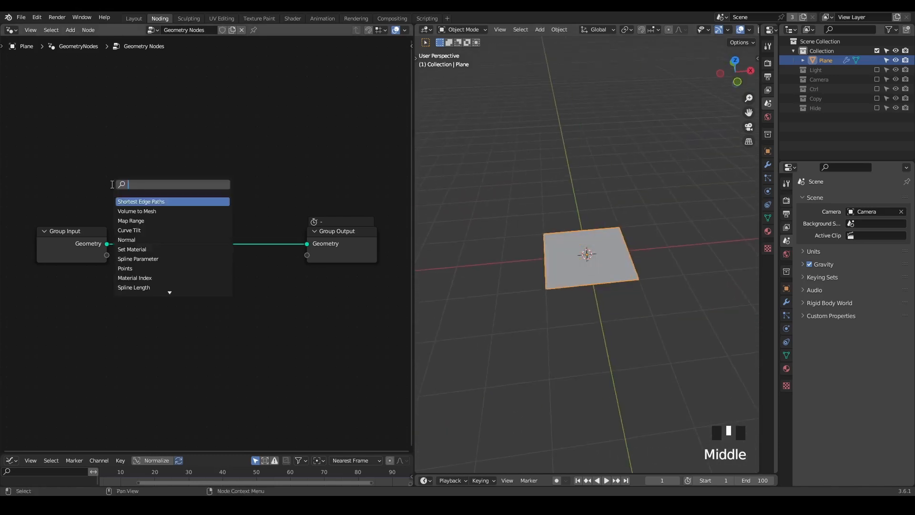
pyautogui.write('curve circl')
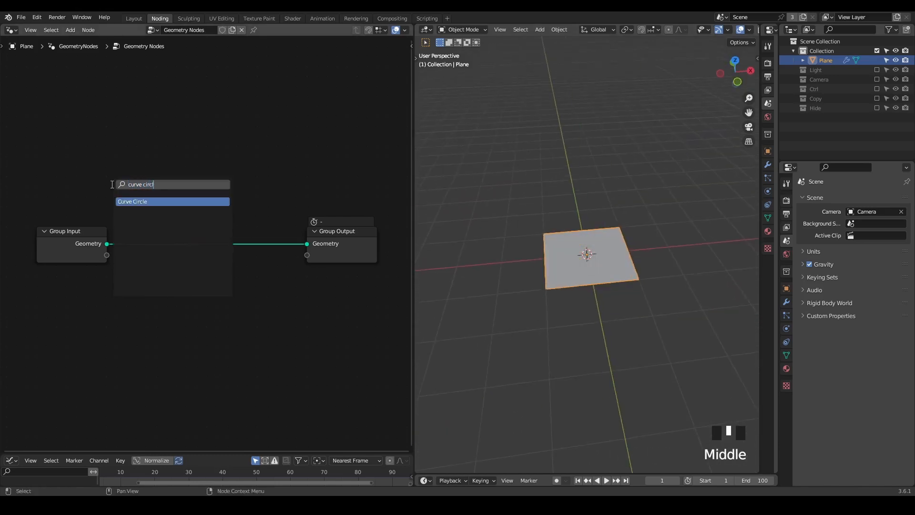
pyautogui.press('Return')
pyautogui.click(101, 158)
pyautogui.keyDown('alt'); pyautogui.keyDown('shift'); pyautogui.click(127, 164); pyautogui.keyUp('shift'); pyautogui.keyUp('alt')
# Delete the Group Input node and move the Curve Circle node farther away from Group Output.
pyautogui.click(71, 247)
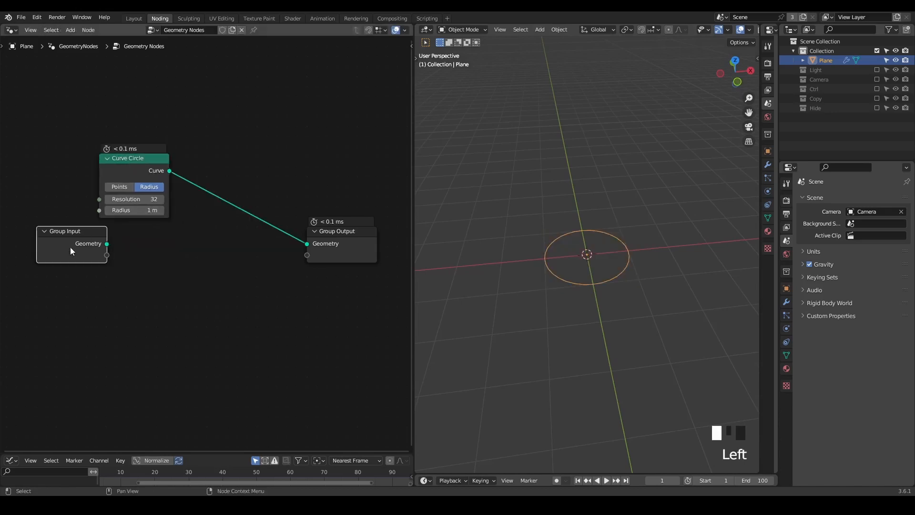
pyautogui.press('x')
pyautogui.moveTo(138, 179); pyautogui.dragTo(173, 150, button='middle')
pyautogui.moveTo(174, 150); pyautogui.dragTo(123, 169)
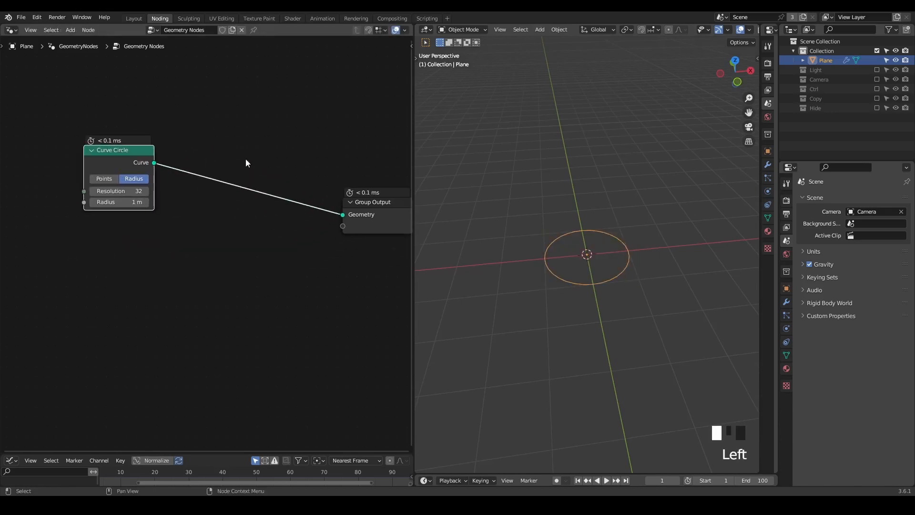
# Draw two curved annotation strokes running outward from the circle in the 3D view.
pyautogui.moveTo(624, 229); pyautogui.dragTo(614, 128, button='middle')
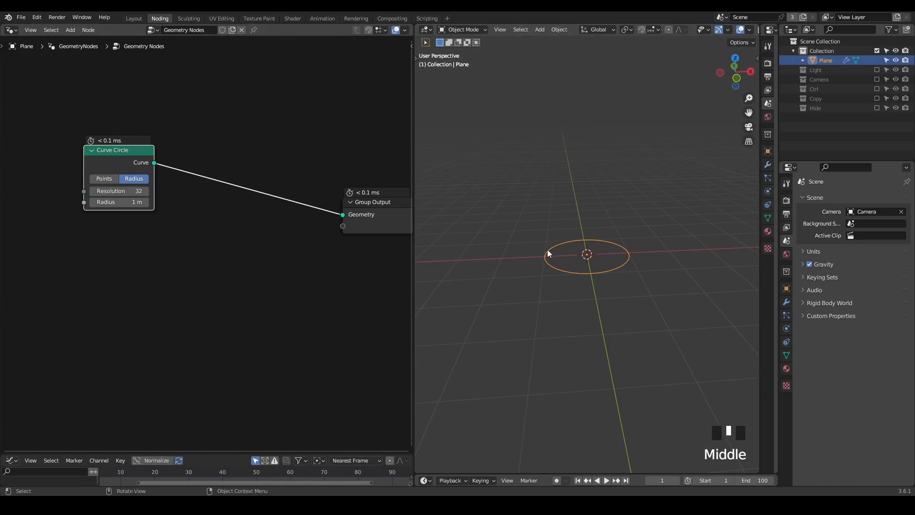
pyautogui.moveTo(568, 236); pyautogui.dragTo(516, 221)
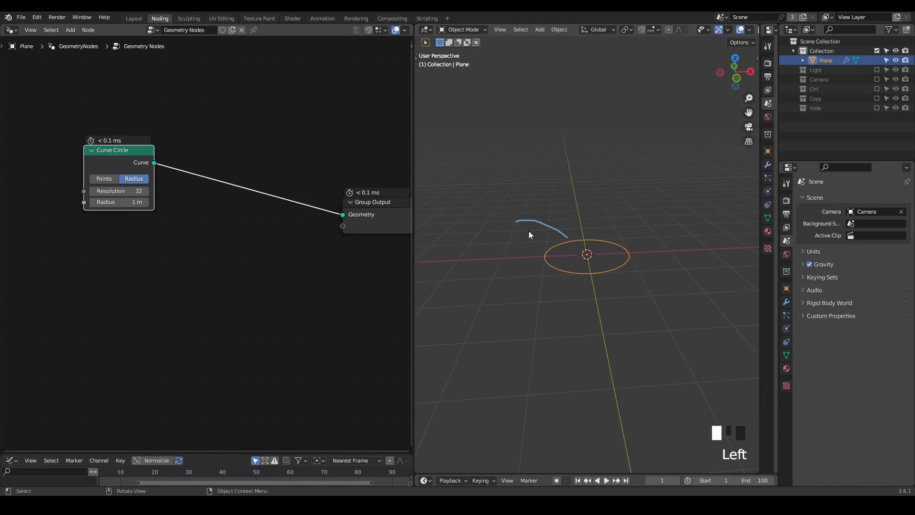
pyautogui.moveTo(557, 249); pyautogui.dragTo(497, 235)
# Insert an Instance on Points node between Curve Circle and Group Output.
pyautogui.hotkey('shift', 'a')
pyautogui.write('instance on')
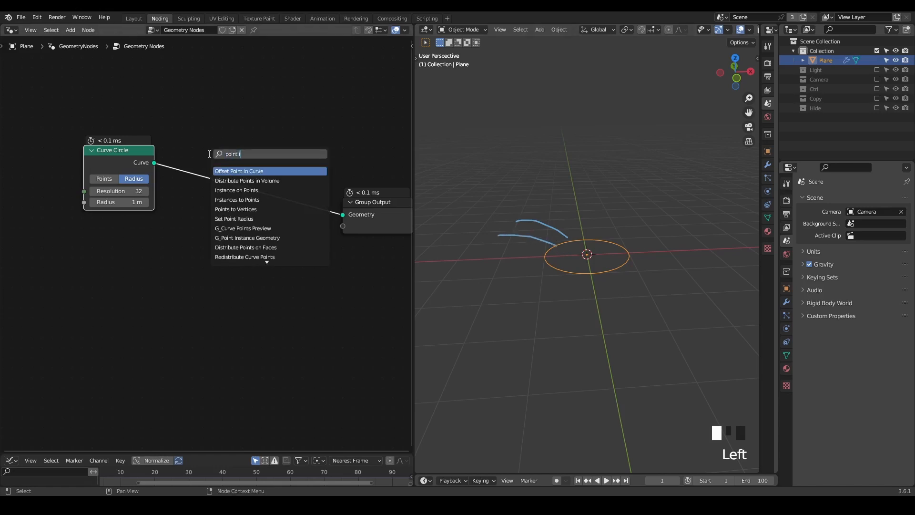
pyautogui.press('Return')
pyautogui.click(208, 153)
# Add an Arc node and connect its Curve output to the Instance input of Instance on Points.
pyautogui.moveTo(103, 288); pyautogui.dragTo(188, 210, button='middle')
pyautogui.hotkey('shift', 'a')
pyautogui.write('arc')
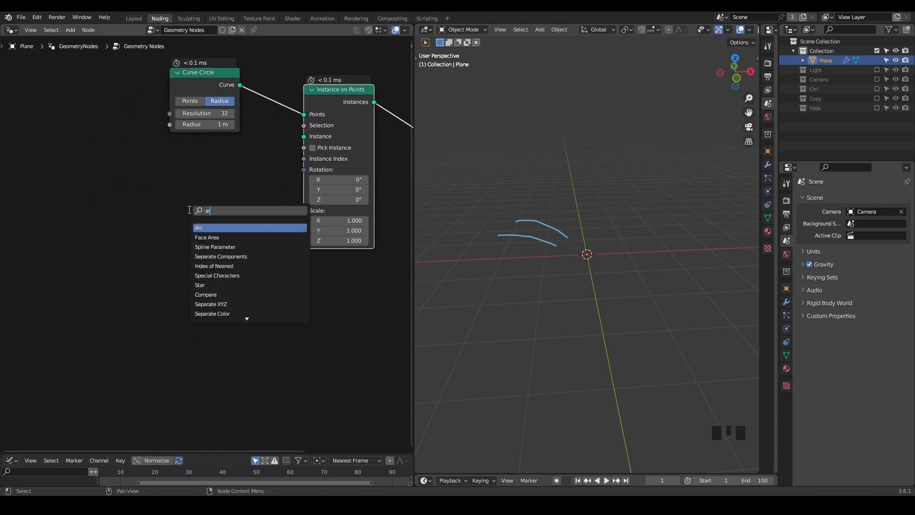
pyautogui.press('Return')
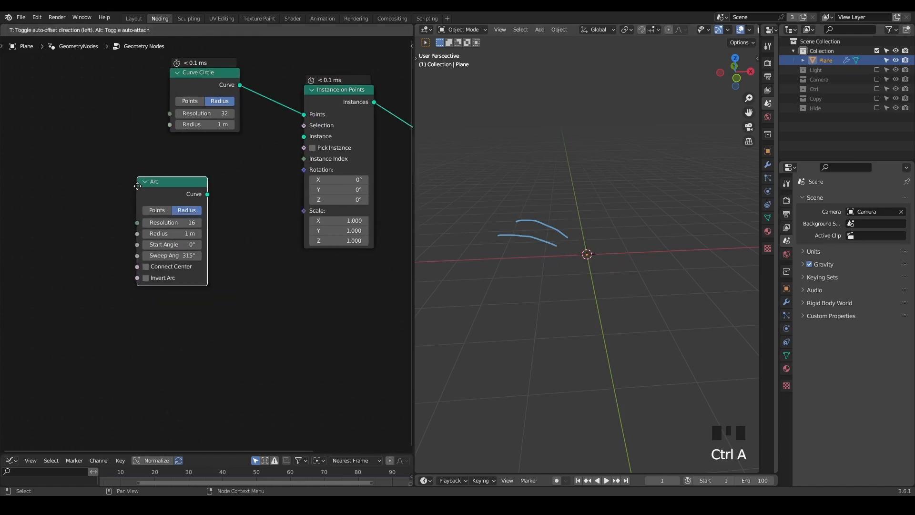
pyautogui.click(137, 185)
pyautogui.moveTo(208, 193); pyautogui.dragTo(304, 136)
# Move the Curve Circle and Arc nodes farther away from Instance on Points.
pyautogui.moveTo(551, 252); pyautogui.dragTo(552, 278, button='middle')
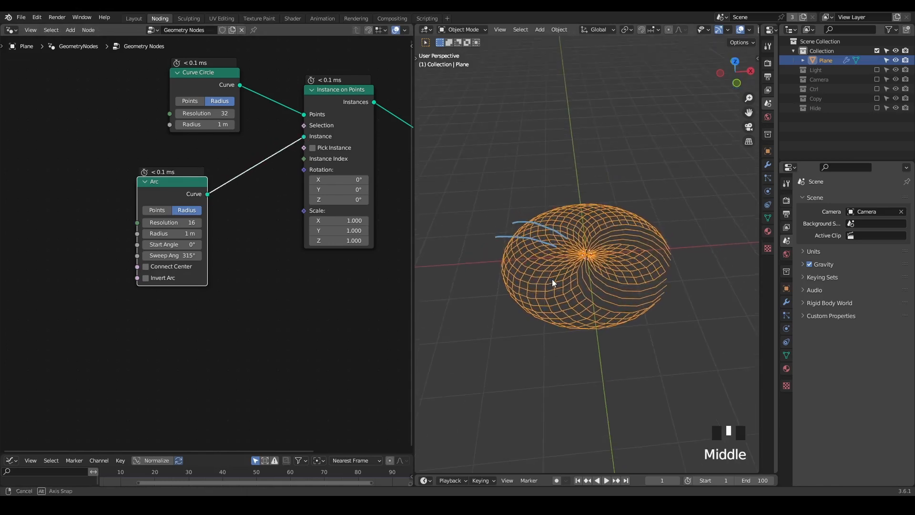
pyautogui.moveTo(210, 110); pyautogui.dragTo(294, 128, button='middle')
pyautogui.moveTo(274, 108); pyautogui.dragTo(169, 108)
pyautogui.moveTo(245, 212); pyautogui.dragTo(160, 199)
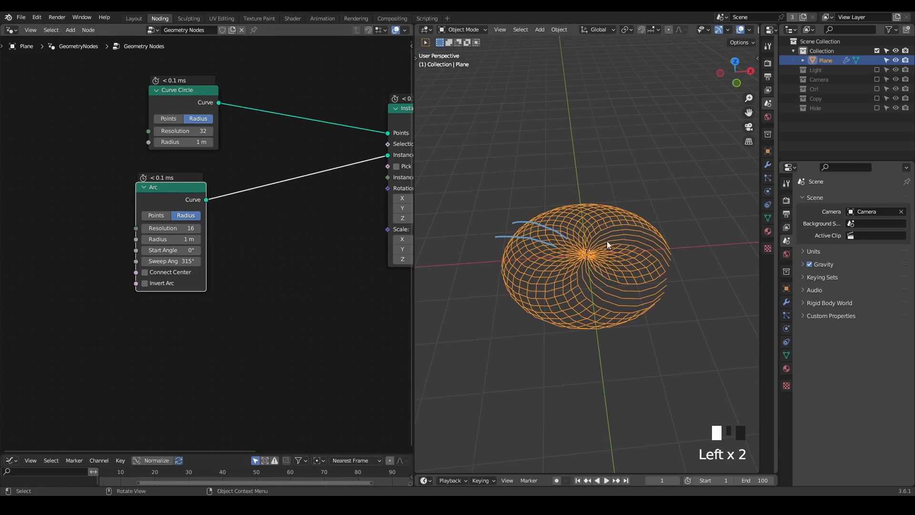
# Preview the Arc node directly through Group Output and set its sweep angle to 124°.
pyautogui.keyDown('alt'); pyautogui.keyDown('shift'); pyautogui.click(187, 201); pyautogui.keyUp('shift'); pyautogui.keyUp('alt')
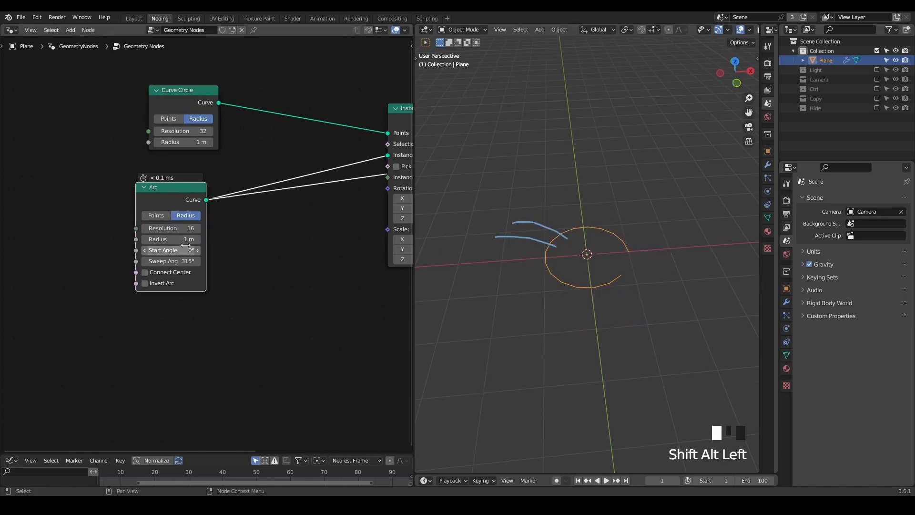
pyautogui.moveTo(176, 261); pyautogui.dragTo(138, 262)
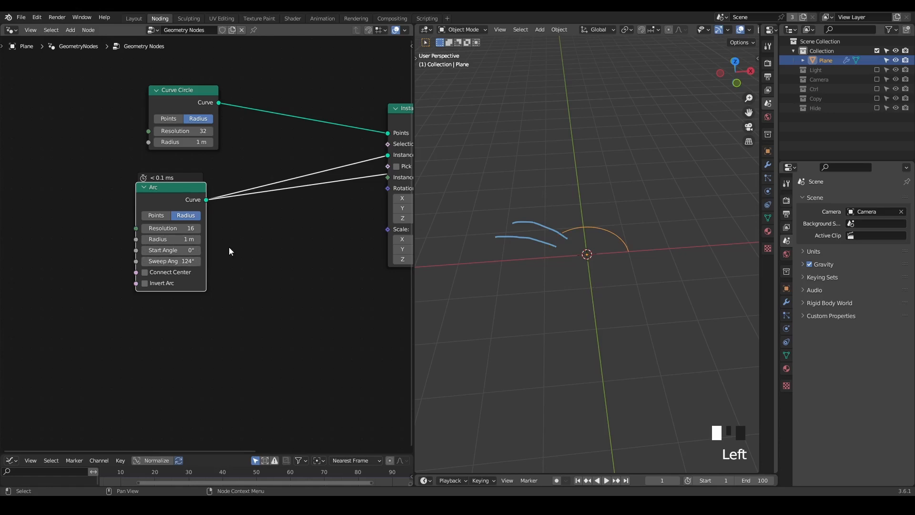
# Erase the viewport annotation strokes and add a reroute point on the Arc's output links.
pyautogui.moveTo(214, 239); pyautogui.dragTo(187, 227, button='middle')
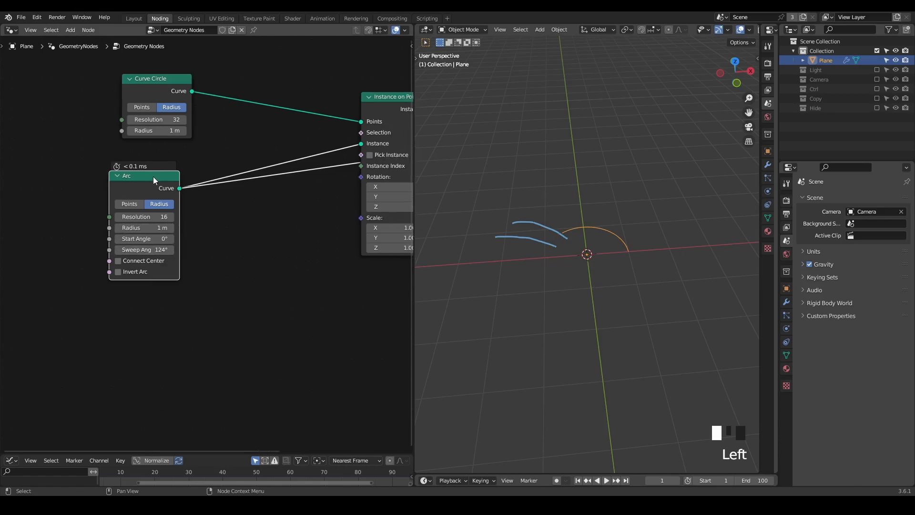
pyautogui.scroll(2, 652, 274)
pyautogui.moveTo(492, 186)
pyautogui.mouseDown(button='right')
pyautogui.moveTo(452, 260)
pyautogui.moveTo(551, 303)
pyautogui.moveTo(561, 206)
pyautogui.mouseUp(button='right')
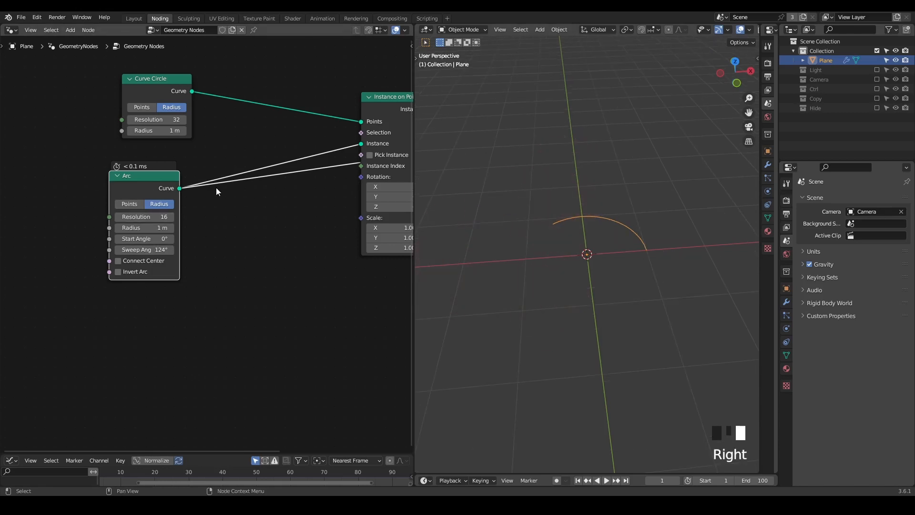
pyautogui.keyDown('shift'); pyautogui.moveTo(241, 161); pyautogui.dragTo(270, 220, button='right'); pyautogui.keyUp('shift')
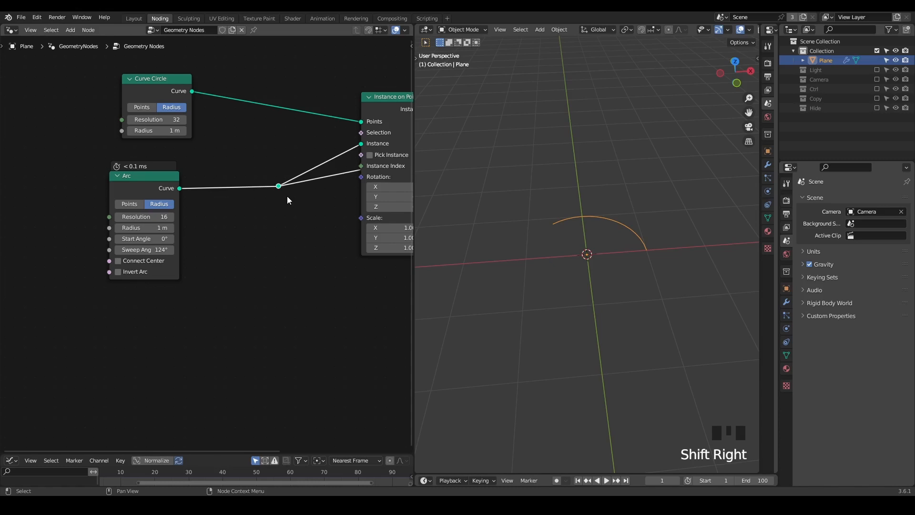
# Add a G_Curve Linear node as the Instance input of Instance on Points and send the instances to Group Output.
pyautogui.hotkey('shift', 'a')
pyautogui.write('curv')
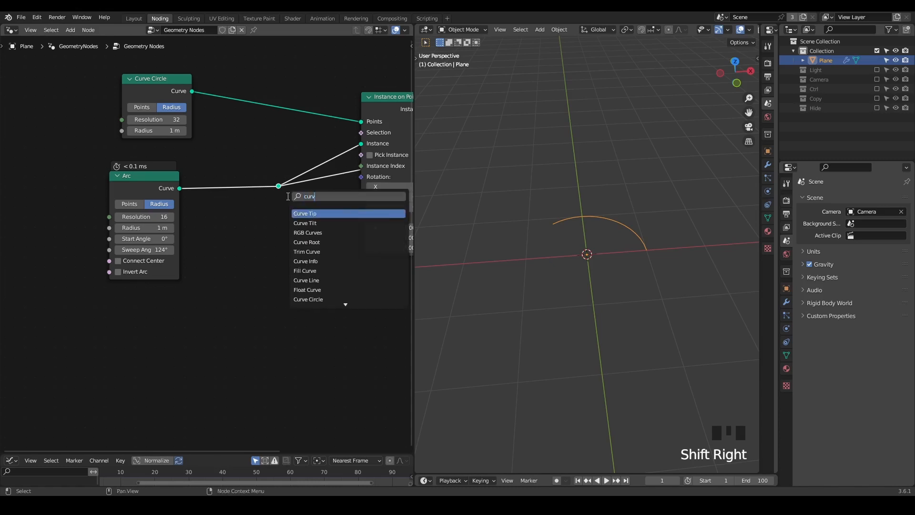
pyautogui.write('e linear')
pyautogui.press('Return')
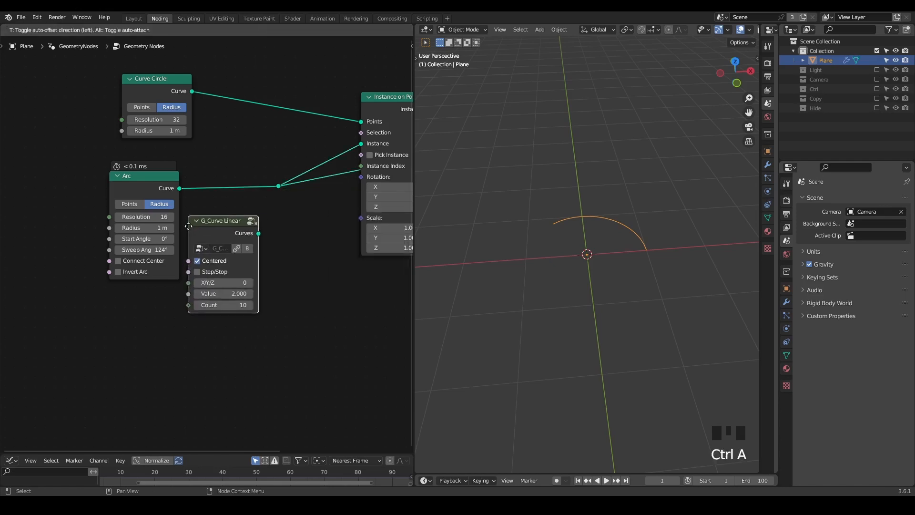
pyautogui.click(189, 224)
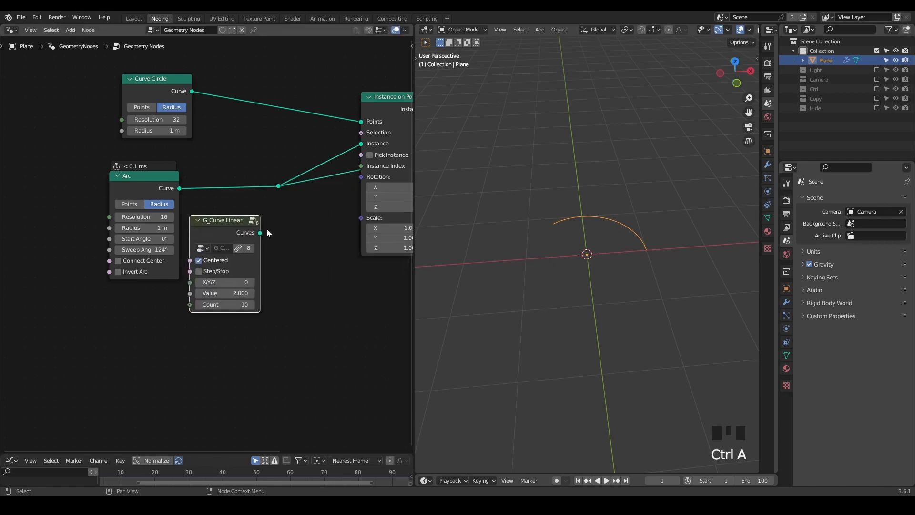
pyautogui.moveTo(260, 233); pyautogui.dragTo(362, 144)
pyautogui.moveTo(393, 125); pyautogui.dragTo(318, 130, button='middle')
pyautogui.keyDown('alt'); pyautogui.keyDown('shift'); pyautogui.click(326, 118); pyautogui.keyUp('shift'); pyautogui.keyUp('alt')
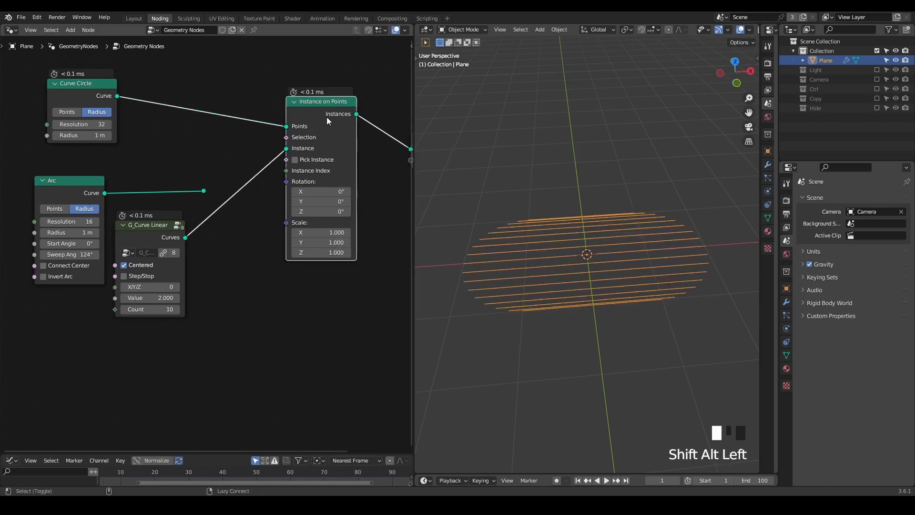
# Delete the Arc node with its reroute, and turn off Centered on G_Curve Linear, placing it below Curve Circle.
pyautogui.moveTo(242, 230); pyautogui.dragTo(298, 218, button='middle')
pyautogui.moveTo(287, 167); pyautogui.dragTo(103, 186)
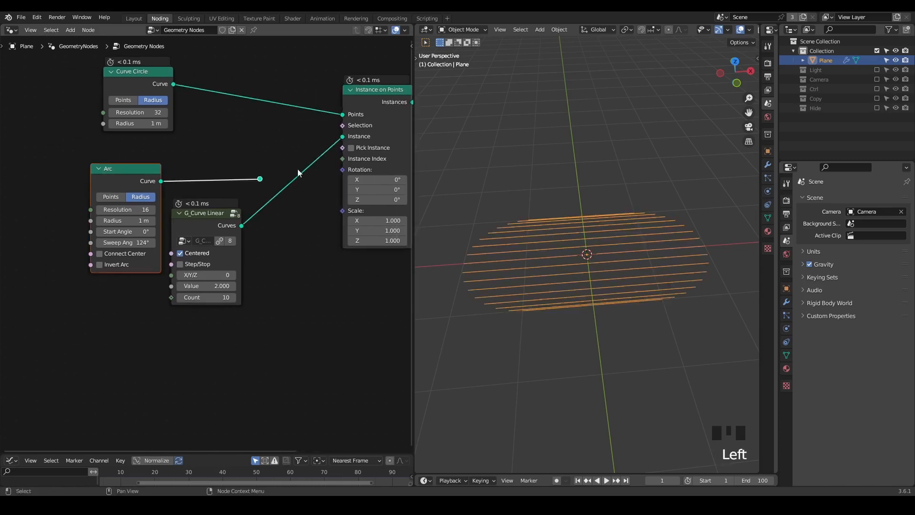
pyautogui.press('x')
pyautogui.click(180, 253)
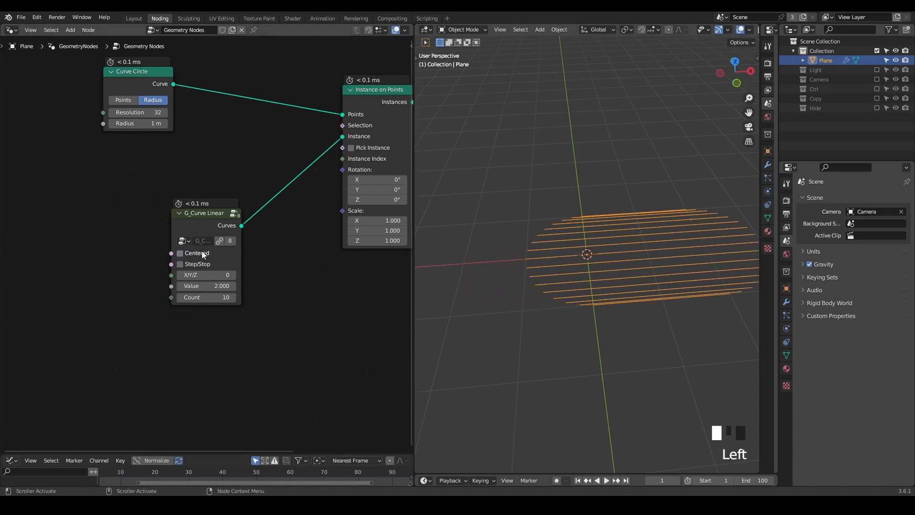
pyautogui.moveTo(197, 223); pyautogui.dragTo(98, 184)
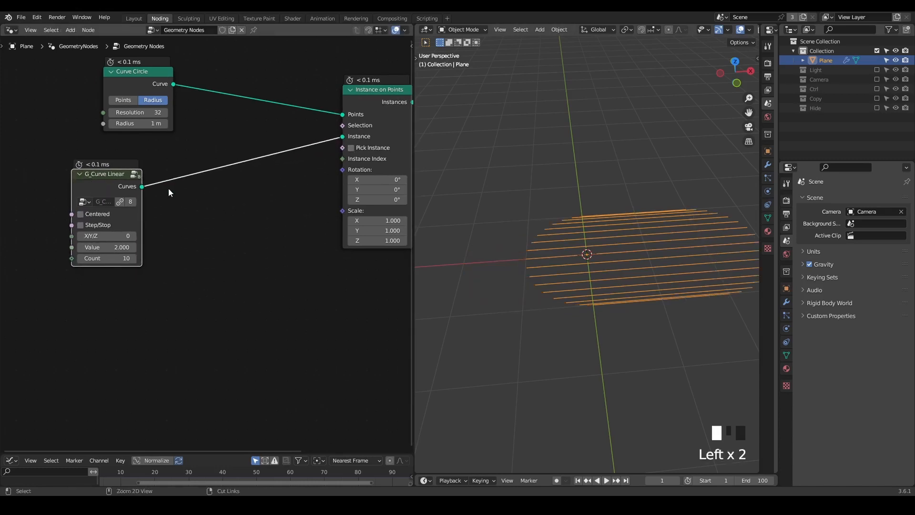
# Add a G_Alignment on Splines node and connect its Rotation to the Rotation input of Instance on Points.
pyautogui.hotkey('shift', 'a')
pyautogui.write('salignmen')
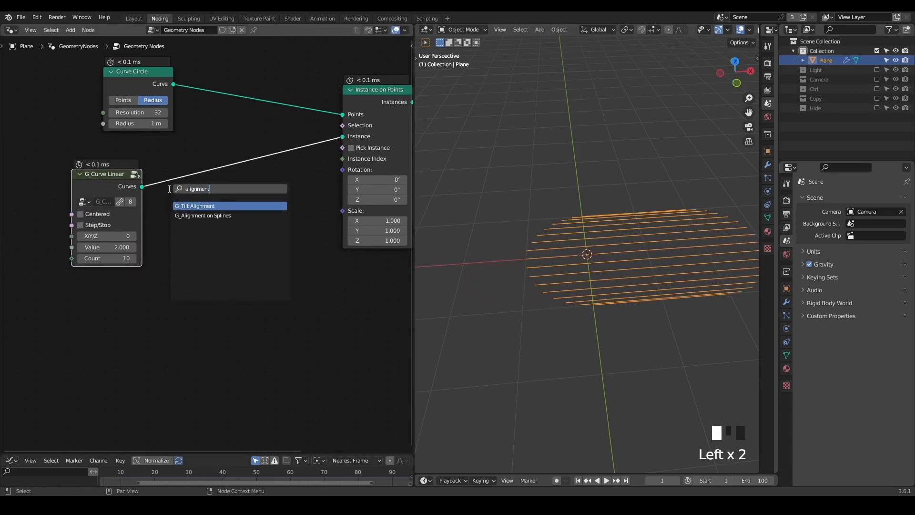
pyautogui.write('t')
pyautogui.click(202, 215)
pyautogui.click(240, 229)
pyautogui.moveTo(253, 222); pyautogui.dragTo(342, 169)
pyautogui.moveTo(210, 213); pyautogui.dragTo(240, 213)
pyautogui.moveTo(571, 278); pyautogui.dragTo(589, 261, button='middle')
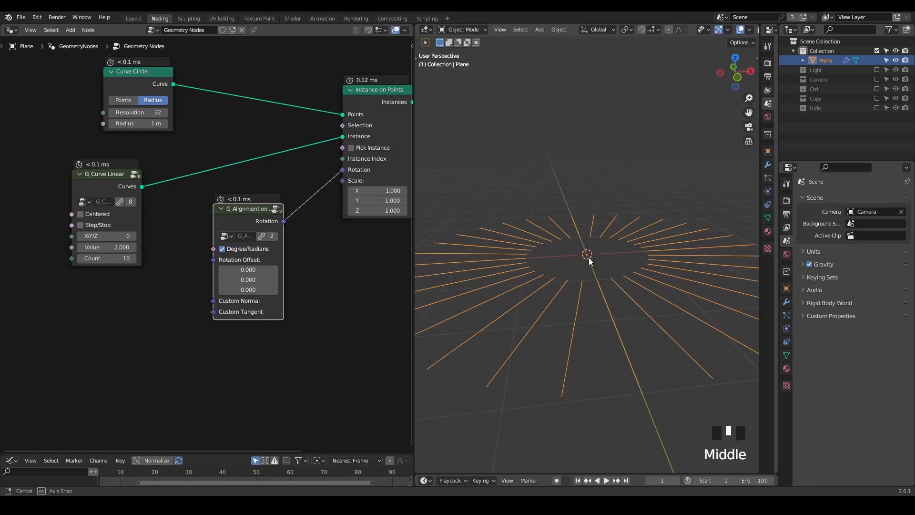
# Try a rotation offset on the first axis of G_Alignment on Splines and reset it to 0.
pyautogui.moveTo(250, 274); pyautogui.dragTo(278, 272)
pyautogui.click(249, 277)
pyautogui.write('0')
pyautogui.press('Return')
pyautogui.click(240, 272)
pyautogui.press('BackSpace')
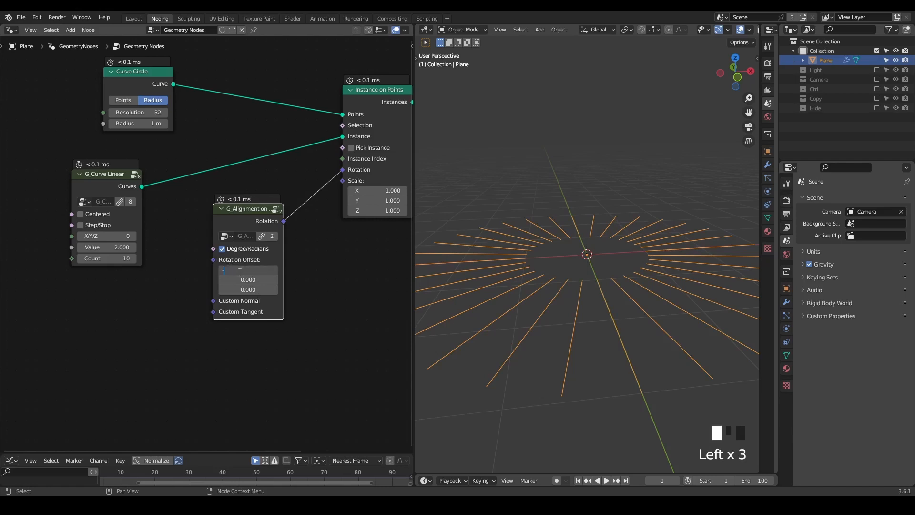
pyautogui.click(240, 279)
# Set the third rotation offset value of G_Alignment on Splines to -62.3.
pyautogui.moveTo(243, 289)
pyautogui.mouseDown()
pyautogui.moveTo(261, 289)
pyautogui.moveTo(201, 289)
pyautogui.moveTo(234, 289)
pyautogui.mouseUp()
pyautogui.scroll(-2, 537, 276)
pyautogui.moveTo(548, 262); pyautogui.dragTo(551, 287, button='middle')
# Move Group Output farther along and insert a Realize Instances node after Instance on Points.
pyautogui.moveTo(268, 206); pyautogui.dragTo(111, 193, button='middle')
pyautogui.moveTo(340, 121); pyautogui.dragTo(421, 96)
pyautogui.hotkey('ctrl', 'a')
pyautogui.write('reali')
pyautogui.press('Return')
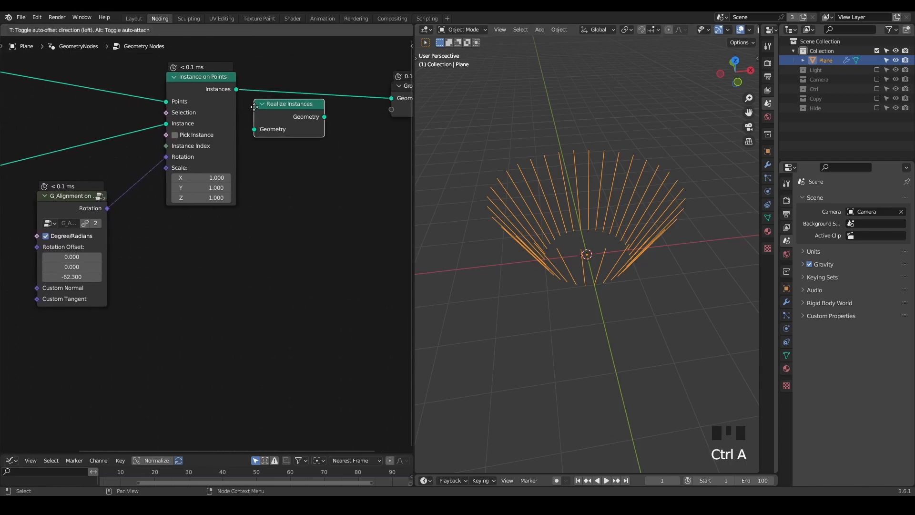
pyautogui.click(255, 89)
# Make room before Group Output and insert a Set Position node after Realize Instances.
pyautogui.moveTo(301, 152); pyautogui.dragTo(69, 165, button='middle')
pyautogui.moveTo(190, 120); pyautogui.dragTo(415, 106)
pyautogui.hotkey('ctrl', 'a')
pyautogui.write('set po')
pyautogui.press('Return')
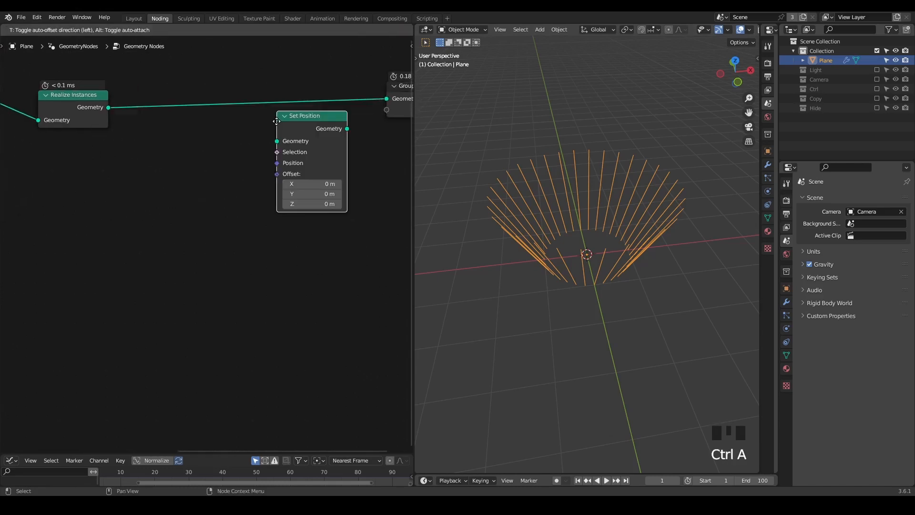
pyautogui.click(276, 121)
# Add a Position node feeding the Position input of Set Position.
pyautogui.moveTo(111, 222); pyautogui.dragTo(298, 170, button='middle')
pyautogui.scroll(-2, 291, 172)
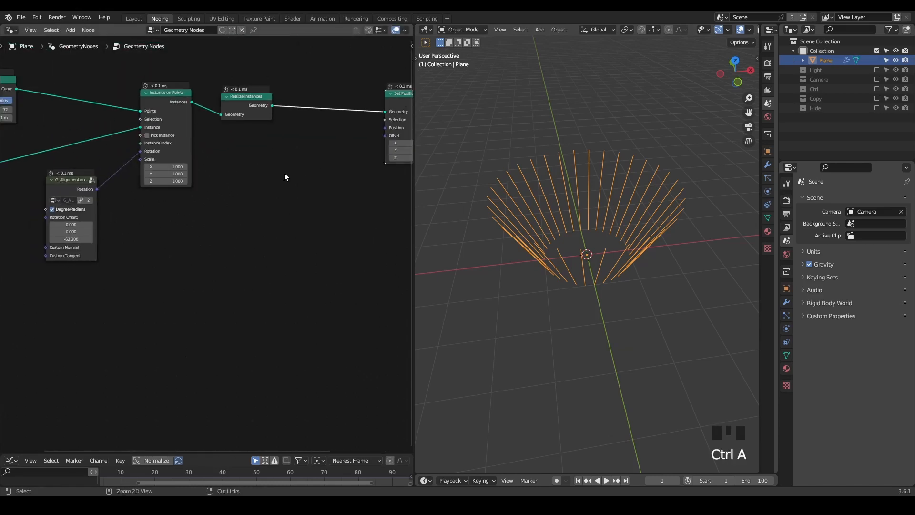
pyautogui.moveTo(384, 128); pyautogui.dragTo(176, 215)
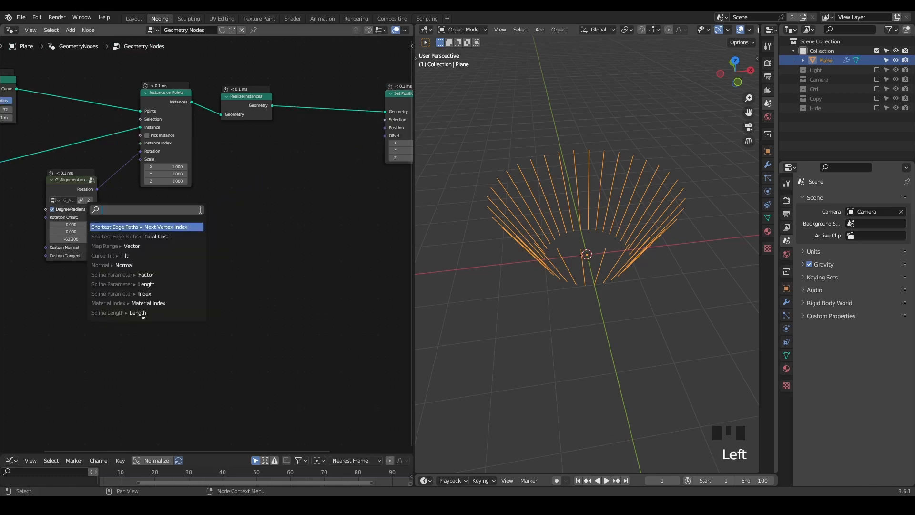
pyautogui.write('p')
pyautogui.press('Return')
pyautogui.click(200, 214)
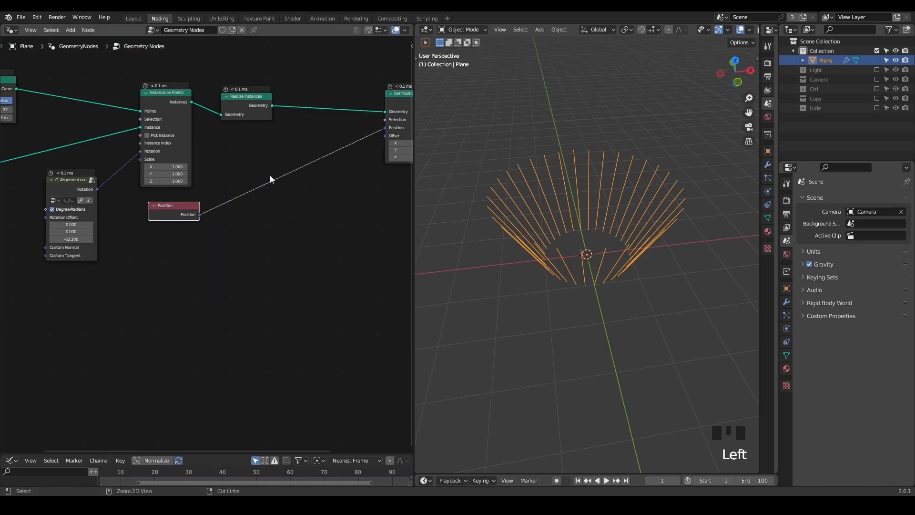
# Insert a Vector Rotate node between Position and Set Position, and space it farther from the Position node.
pyautogui.hotkey('shift', 'a')
pyautogui.write('vector rotate')
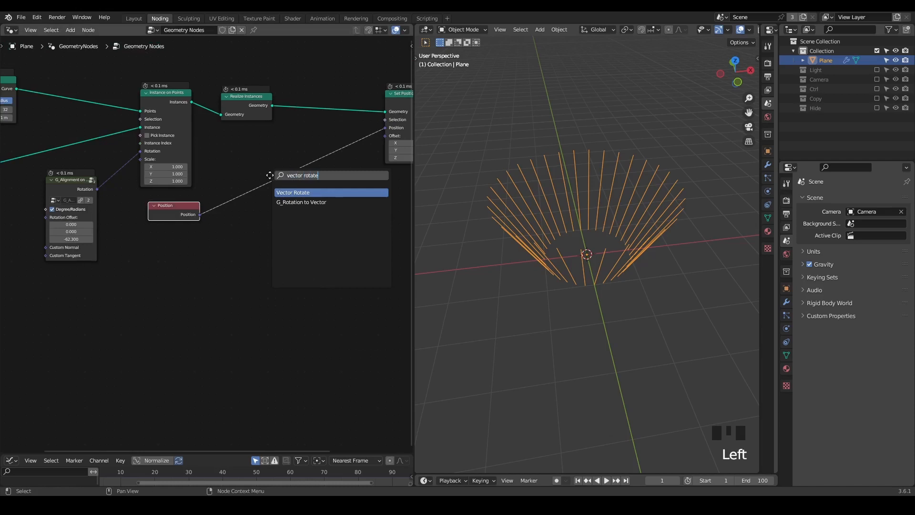
pyautogui.press('Return')
pyautogui.click(273, 167)
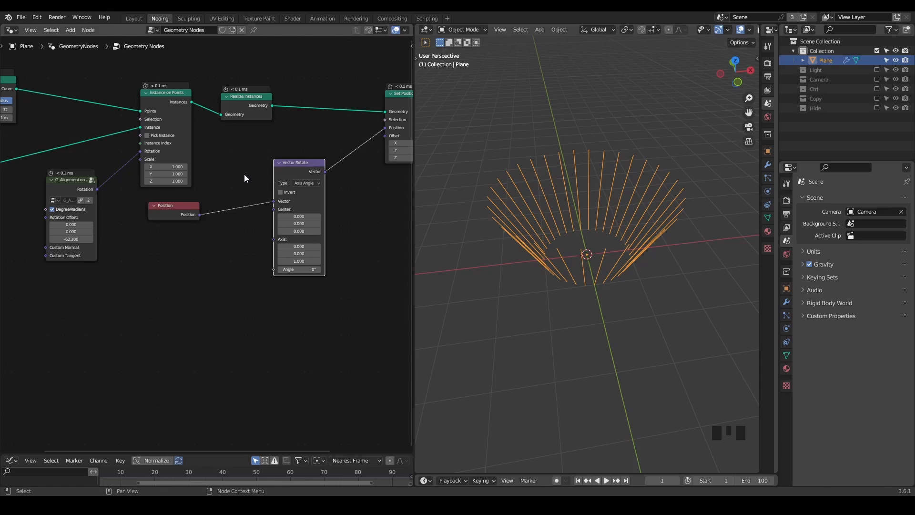
pyautogui.scroll(1, 244, 175)
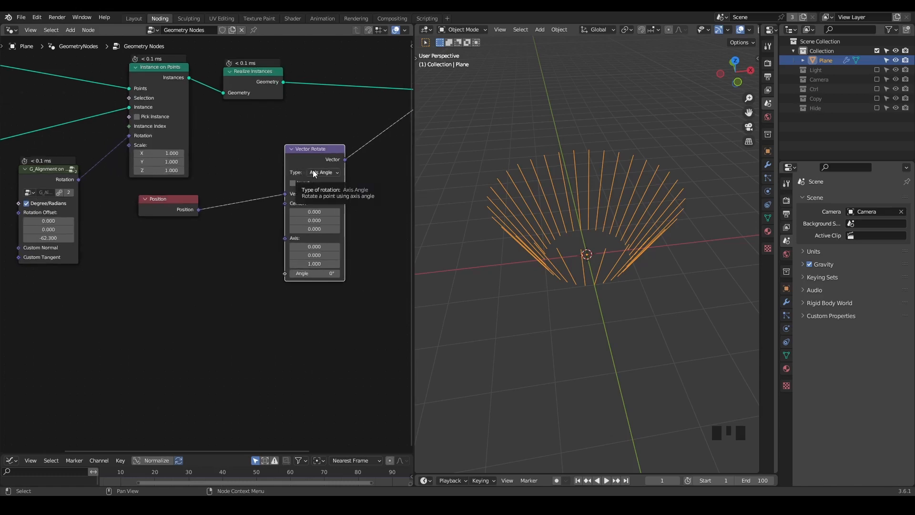
pyautogui.moveTo(300, 158); pyautogui.dragTo(334, 159)
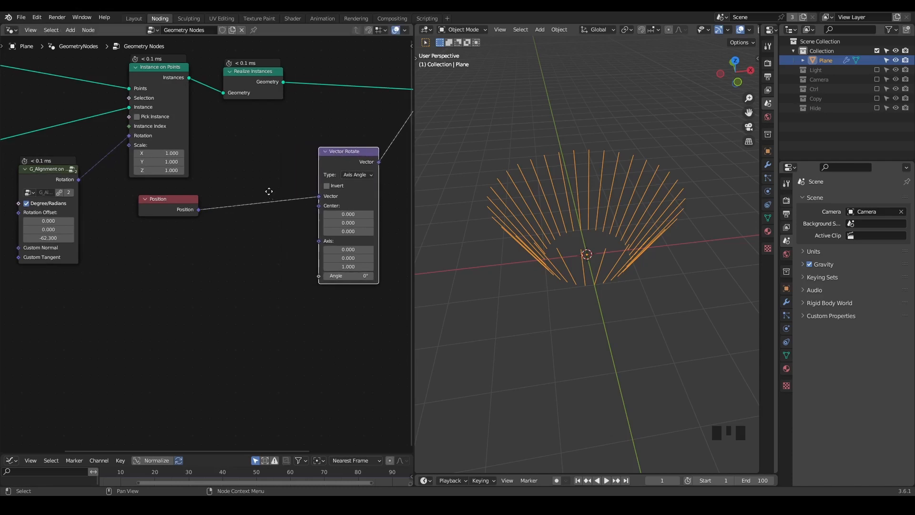
# Move the G_Alignment node slightly up, closer to the Instance on Points node.
pyautogui.moveTo(270, 192); pyautogui.dragTo(311, 147, button='middle')
pyautogui.scroll(1, 311, 147)
pyautogui.scroll(-1, 311, 151)
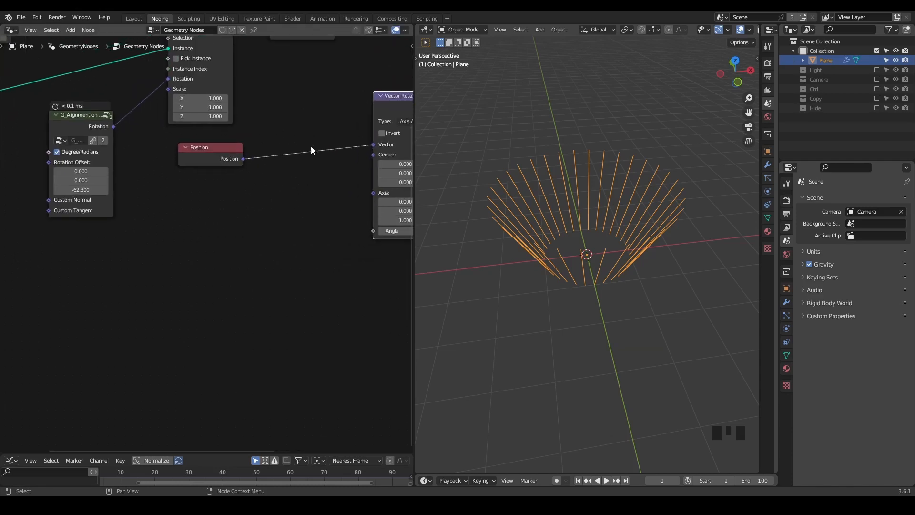
pyautogui.click(62, 116)
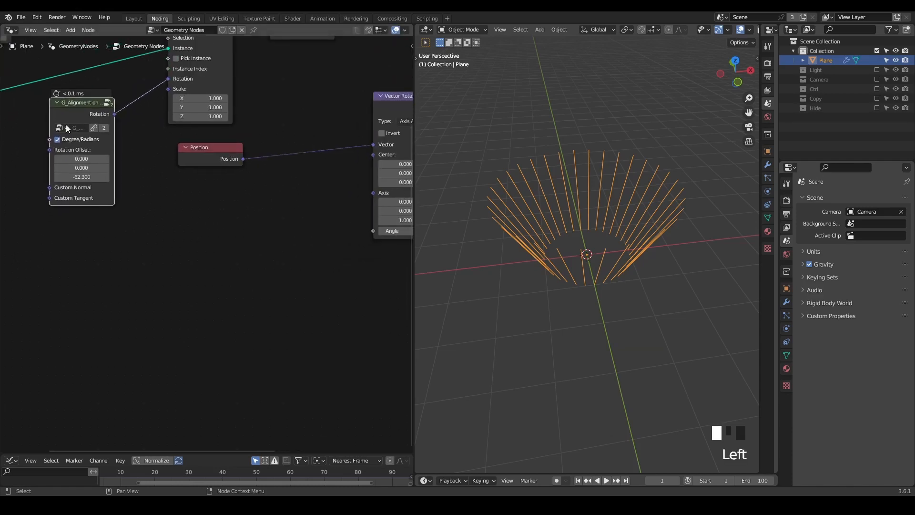
# Make room after Curve Circle and insert a Capture Attribute node between it and Instance on Points.
pyautogui.scroll(-1, 150, 181)
pyautogui.moveTo(150, 181); pyautogui.dragTo(162, 244, button='middle')
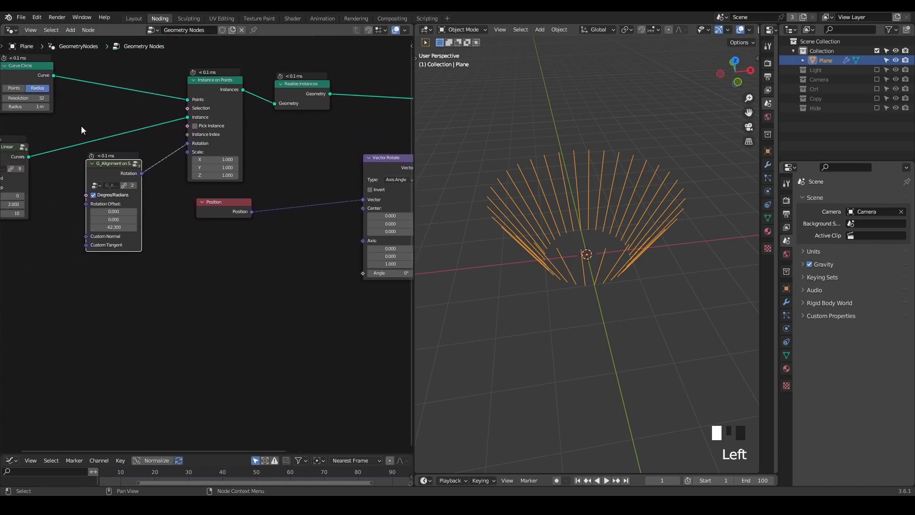
pyautogui.moveTo(129, 172); pyautogui.dragTo(121, 174, button='middle')
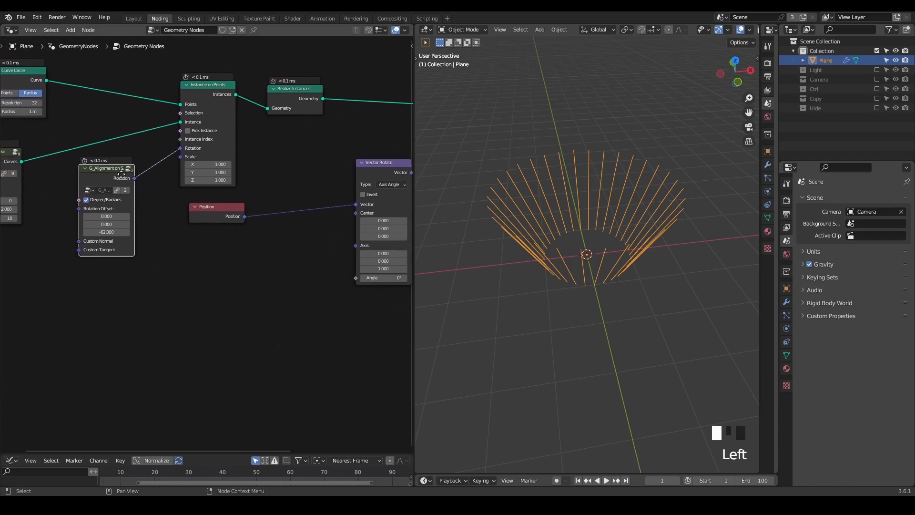
pyautogui.moveTo(122, 174); pyautogui.dragTo(174, 184, button='middle')
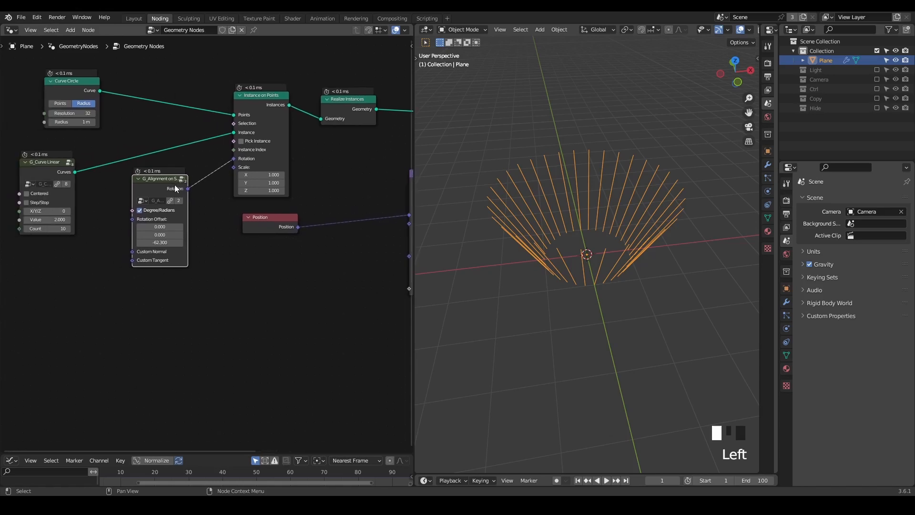
pyautogui.moveTo(96, 86); pyautogui.dragTo(67, 84)
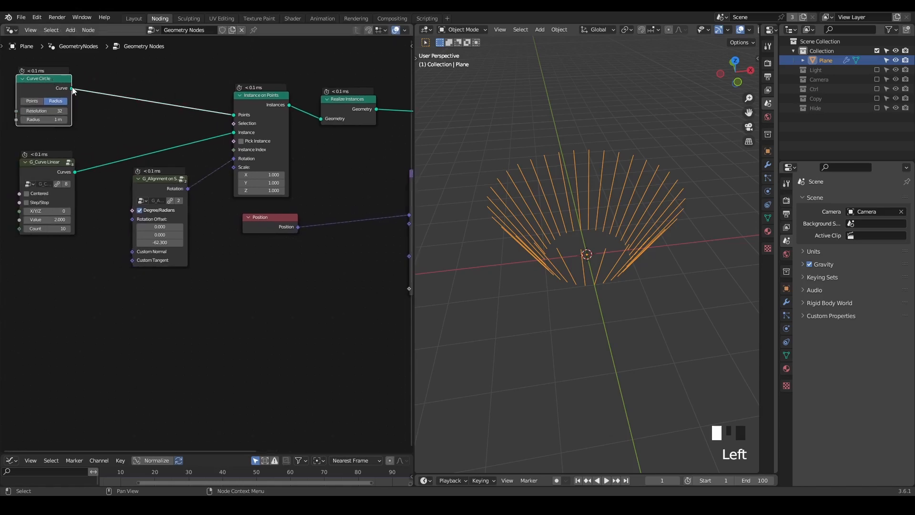
pyautogui.moveTo(74, 91)
pyautogui.hotkey('ctrl', 'a')
pyautogui.write('captu')
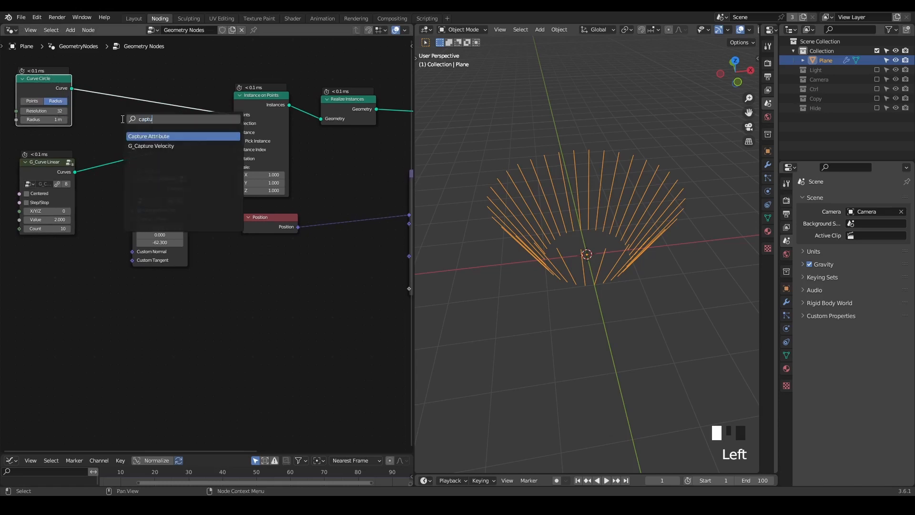
pyautogui.press('Return')
pyautogui.click(108, 66)
pyautogui.click(134, 94)
pyautogui.click(143, 120)
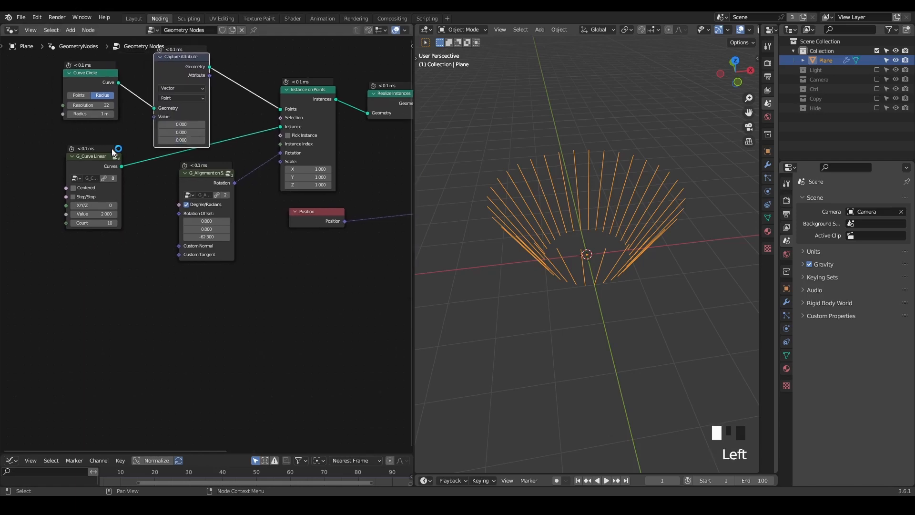
# Collapse G_Curve Linear and place it beside Instance on Points, and shift Curve Circle and Capture Attribute farther back together.
pyautogui.click(73, 155)
pyautogui.moveTo(86, 156); pyautogui.dragTo(231, 143)
pyautogui.moveTo(231, 52); pyautogui.dragTo(60, 102)
pyautogui.moveTo(180, 74); pyautogui.dragTo(107, 79)
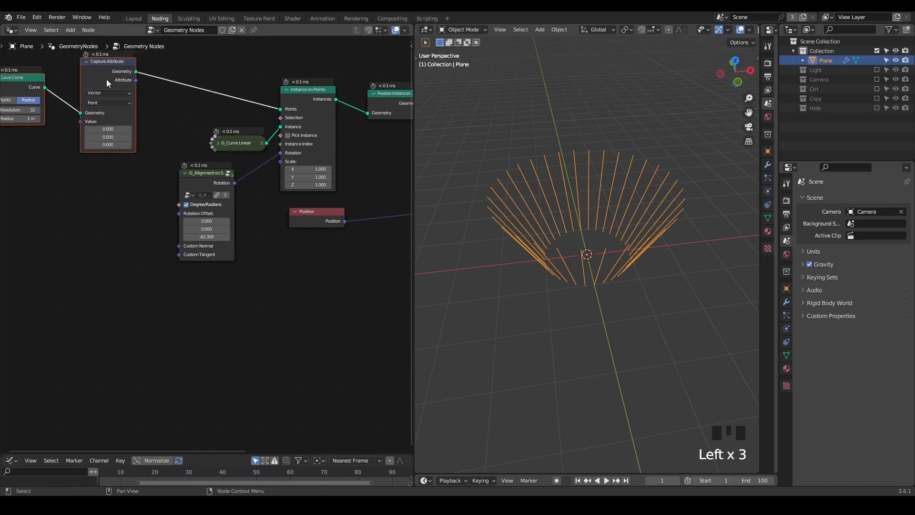
# Add a Spline Parameter node and feed its Factor into the Angle input of Vector Rotate.
pyautogui.click(290, 207)
pyautogui.moveTo(289, 207); pyautogui.dragTo(121, 184, button='middle')
pyautogui.hotkey('shift', 'a')
pyautogui.write('spline')
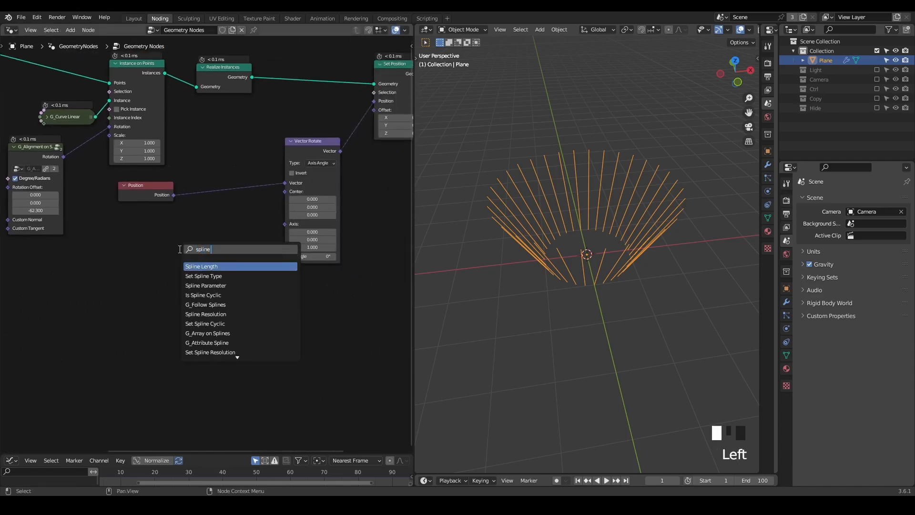
pyautogui.write(' para')
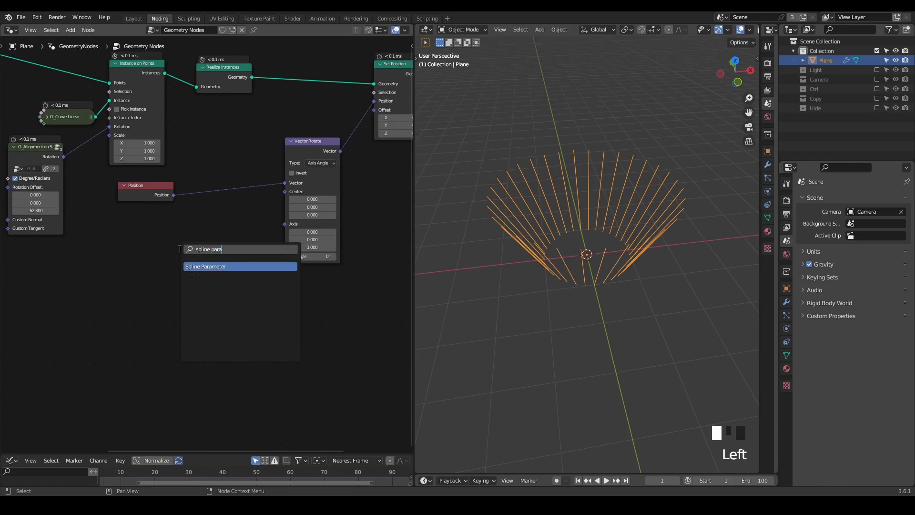
pyautogui.press('Return')
pyautogui.click(110, 270)
pyautogui.scroll(2, 119, 270)
pyautogui.moveTo(155, 280); pyautogui.dragTo(298, 259)
pyautogui.moveTo(489, 220); pyautogui.dragTo(536, 248, button='middle')
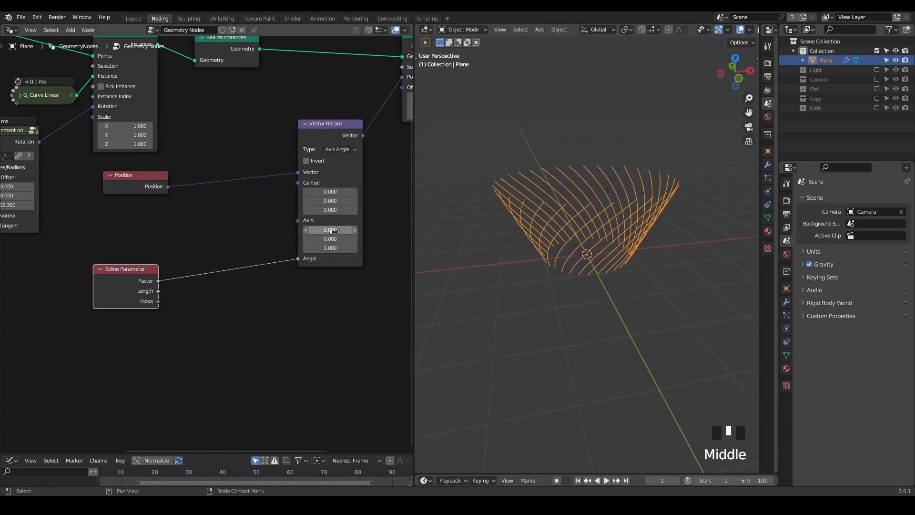
# Set the Vector Rotate axis to 0 in Z and 0.5 in X.
pyautogui.click(331, 247)
pyautogui.write('0')
pyautogui.press('Return')
pyautogui.moveTo(330, 230); pyautogui.dragTo(363, 230)
# Move Vector Rotate and Spline Parameter down to open space beneath the Position node.
pyautogui.moveTo(610, 253); pyautogui.dragTo(634, 262, button='middle')
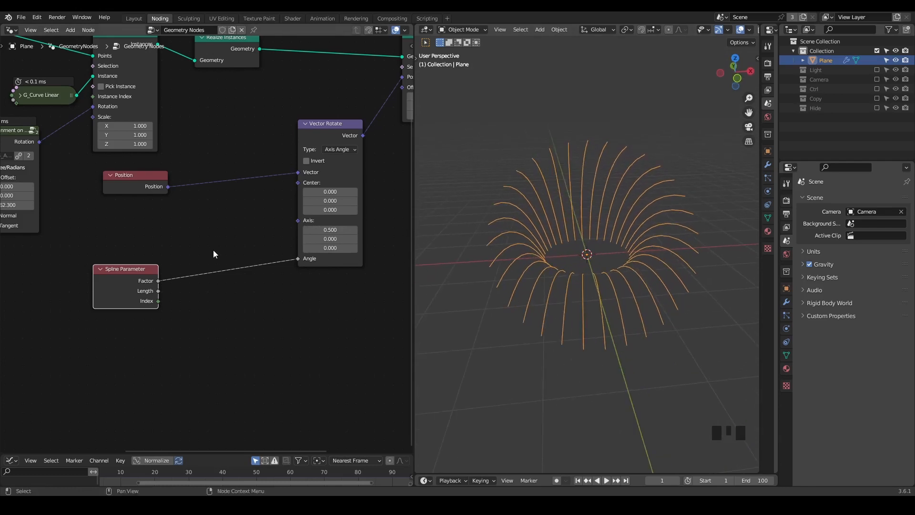
pyautogui.moveTo(313, 141); pyautogui.dragTo(322, 160)
pyautogui.moveTo(113, 288); pyautogui.dragTo(137, 334)
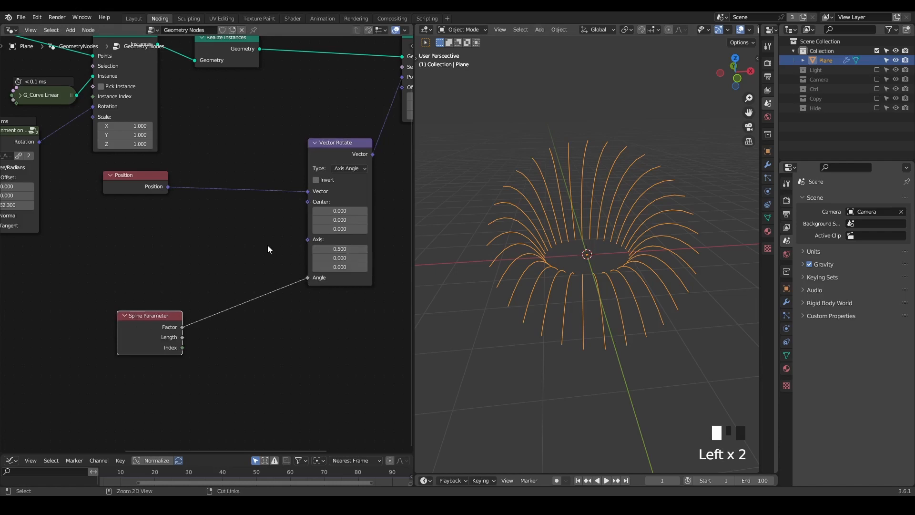
# Try driving the Axis input of Vector Rotate with a new Position node, and delete that node again.
pyautogui.hotkey('shift', 'a')
pyautogui.write('posi')
pyautogui.press('Return')
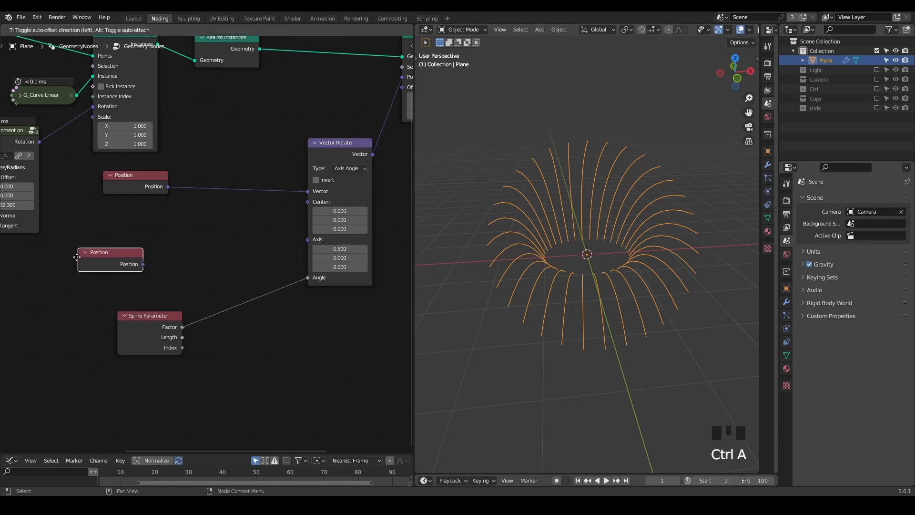
pyautogui.click(131, 270)
pyautogui.moveTo(142, 264); pyautogui.dragTo(309, 240)
pyautogui.moveTo(552, 239)
pyautogui.mouseDown(button='middle')
pyautogui.moveTo(553, 221)
pyautogui.moveTo(553, 236)
pyautogui.mouseUp(button='middle')
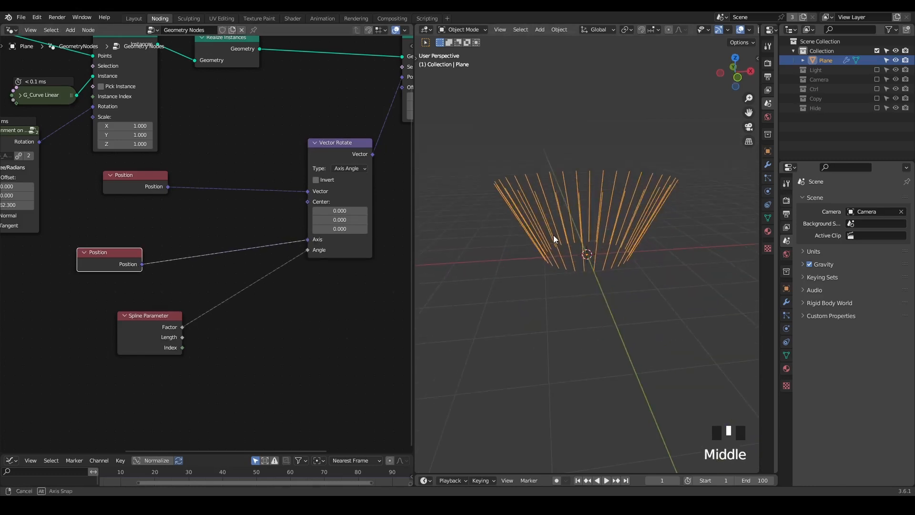
pyautogui.press('x')
# Set the Vector Rotate axis X component to 1.
pyautogui.click(316, 249)
pyautogui.write('1')
pyautogui.click(283, 248)
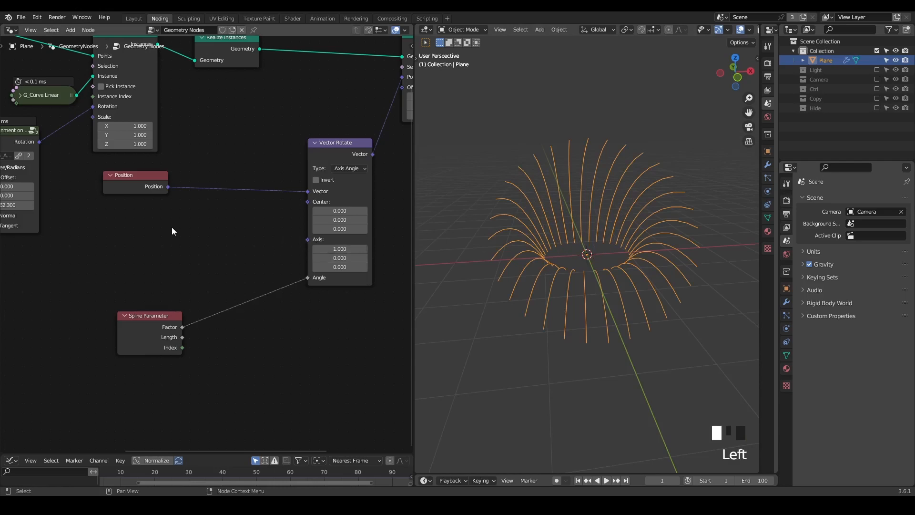
# Move Vector Rotate, Set Position and Group Output together farther along to widen the gap after Realize Instances.
pyautogui.scroll(-1, 171, 227)
pyautogui.moveTo(177, 228); pyautogui.dragTo(202, 228, button='middle')
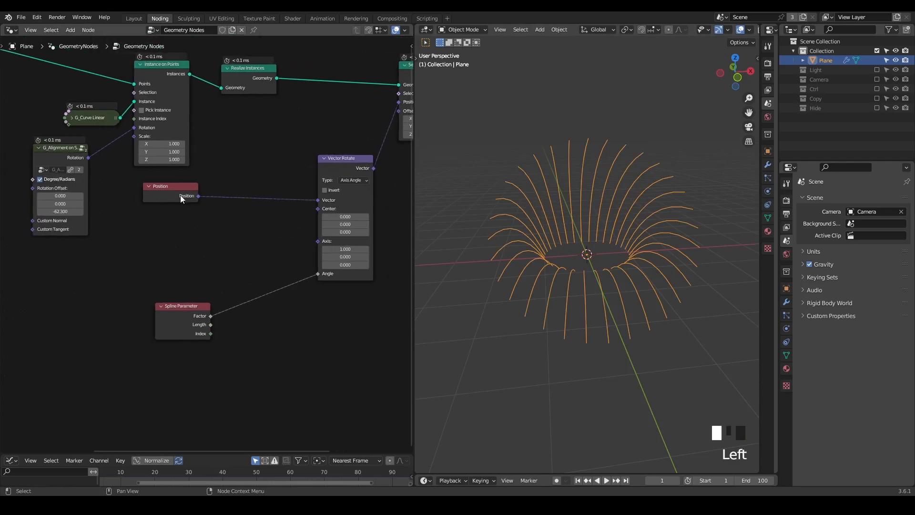
pyautogui.keyDown('ctrl'); pyautogui.scroll(-2, 214, 205); pyautogui.keyUp('ctrl')
pyautogui.moveTo(253, 213); pyautogui.dragTo(110, 230, button='middle')
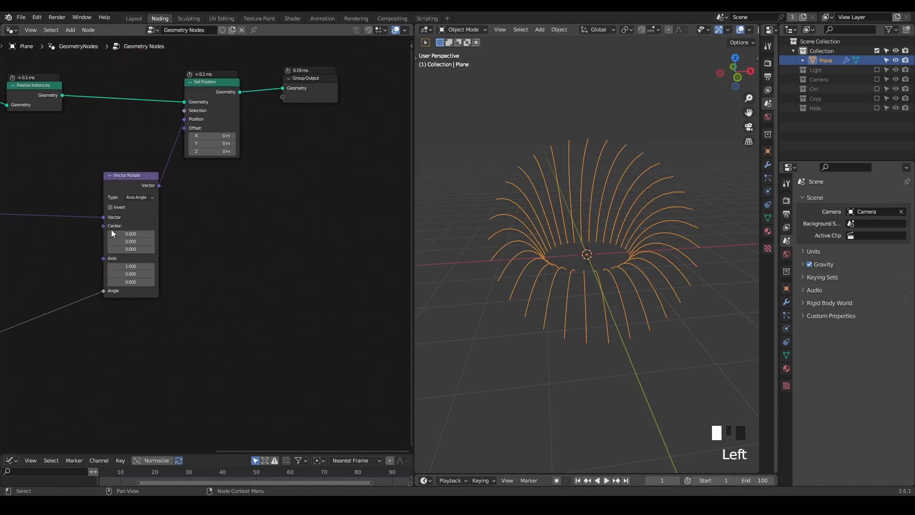
pyautogui.scroll(-2, 111, 230)
pyautogui.moveTo(327, 59); pyautogui.dragTo(128, 241)
pyautogui.press('g')
pyautogui.click(242, 230)
pyautogui.click(161, 251)
# Move the Position node next to Vector Rotate.
pyautogui.moveTo(157, 250); pyautogui.dragTo(233, 253, button='middle')
pyautogui.scroll(3, 232, 254)
pyautogui.moveTo(42, 201); pyautogui.dragTo(238, 192)
pyautogui.moveTo(225, 176); pyautogui.dragTo(203, 183, button='middle')
pyautogui.hotkey('ctrl', 'space')
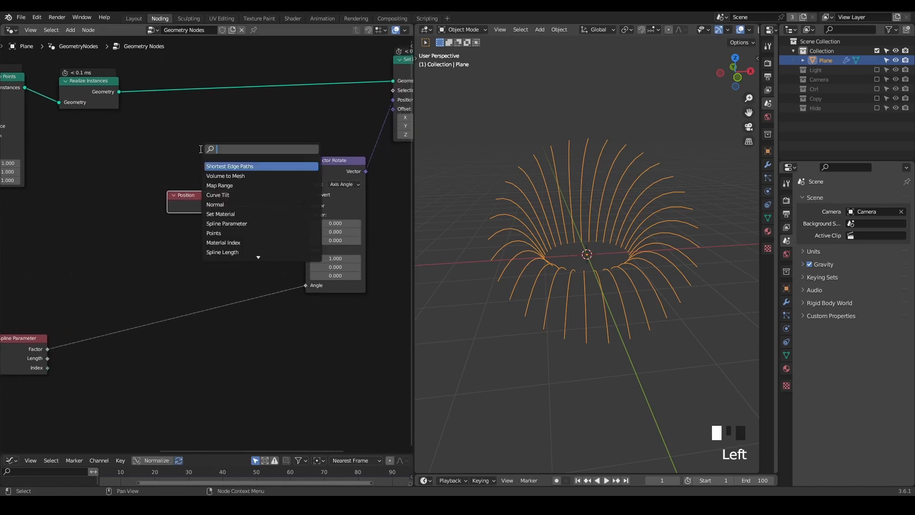
pyautogui.write('spline info')
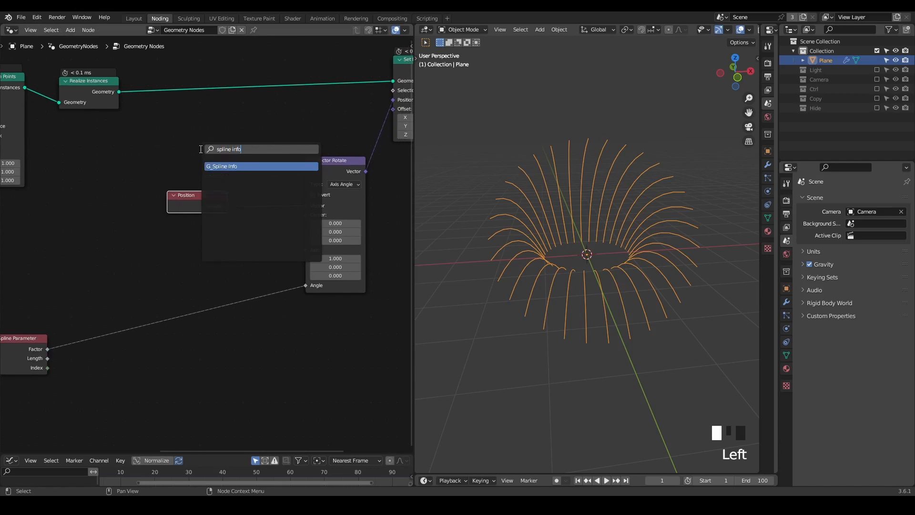
pyautogui.press('Return')
pyautogui.click(92, 190)
pyautogui.press('x')
# Insert a G_Attribute Spline node between Realize Instances and Set Position, and connect its Start output to Vector Rotate's Center.
pyautogui.hotkey('shift', 'a')
pyautogui.write('attribute splin')
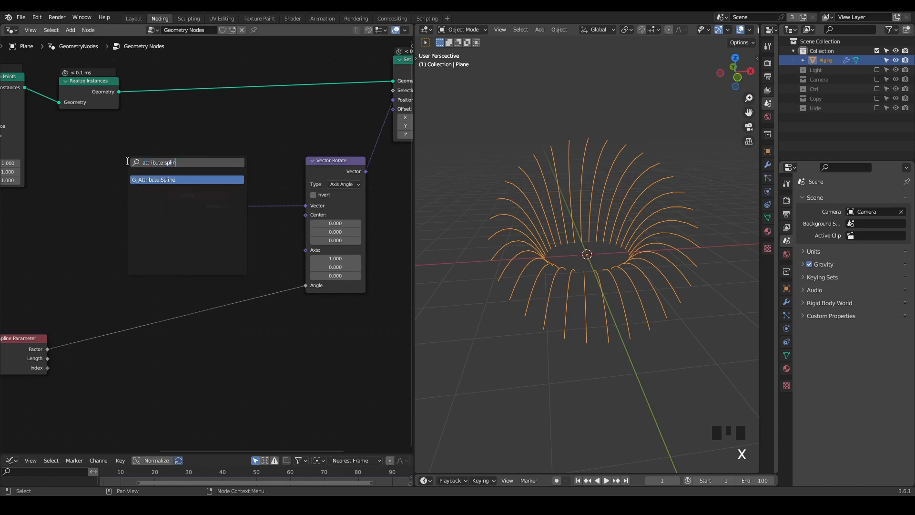
pyautogui.press('Return')
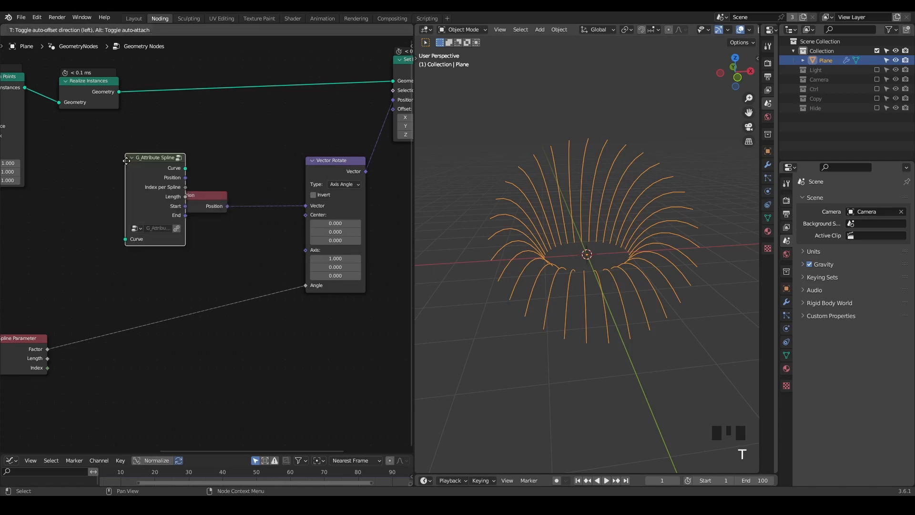
pyautogui.click(207, 121)
pyautogui.moveTo(208, 122); pyautogui.dragTo(304, 218)
pyautogui.moveTo(558, 222); pyautogui.dragTo(474, 231, button='middle')
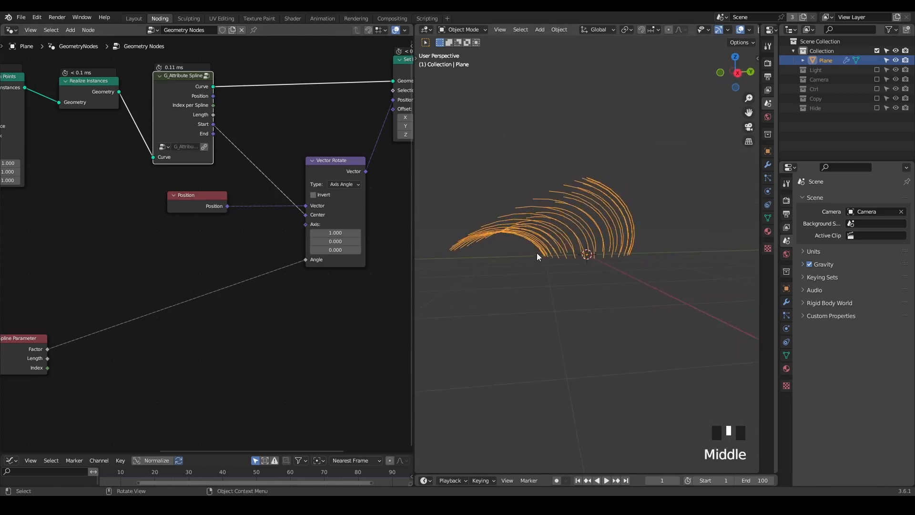
pyautogui.moveTo(538, 252); pyautogui.dragTo(544, 256)
pyautogui.moveTo(610, 254); pyautogui.dragTo(669, 205, button='right')
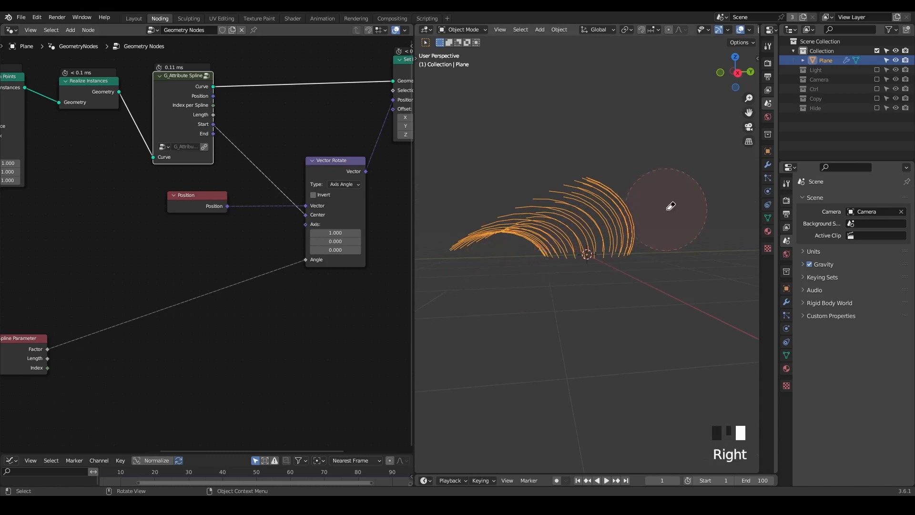
pyautogui.moveTo(575, 251); pyautogui.dragTo(591, 267, button='middle')
# Move the Spline Parameter node closer to Vector Rotate.
pyautogui.moveTo(114, 211); pyautogui.dragTo(160, 199, button='middle')
pyautogui.moveTo(69, 323); pyautogui.dragTo(223, 277)
pyautogui.moveTo(114, 205); pyautogui.dragTo(351, 236, button='middle')
pyautogui.moveTo(100, 201); pyautogui.dragTo(298, 234, button='middle')
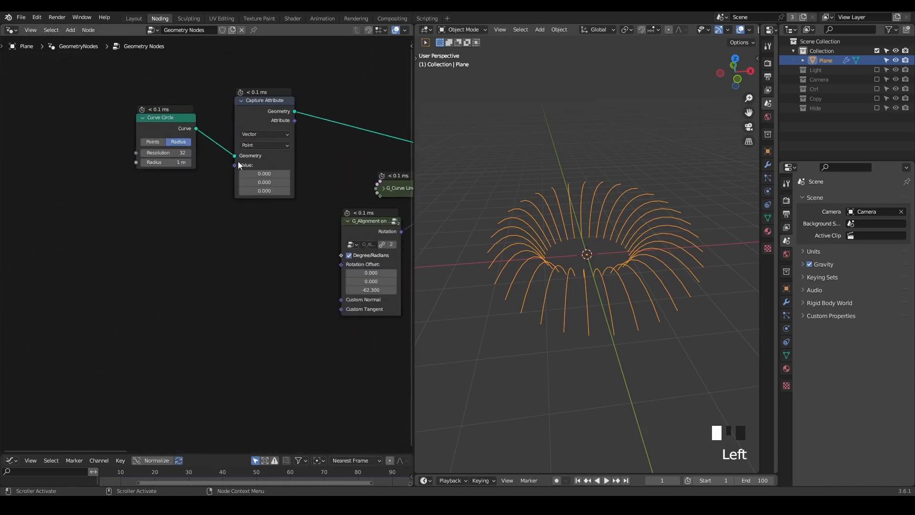
pyautogui.moveTo(235, 165); pyautogui.dragTo(117, 224)
pyautogui.write('tangent')
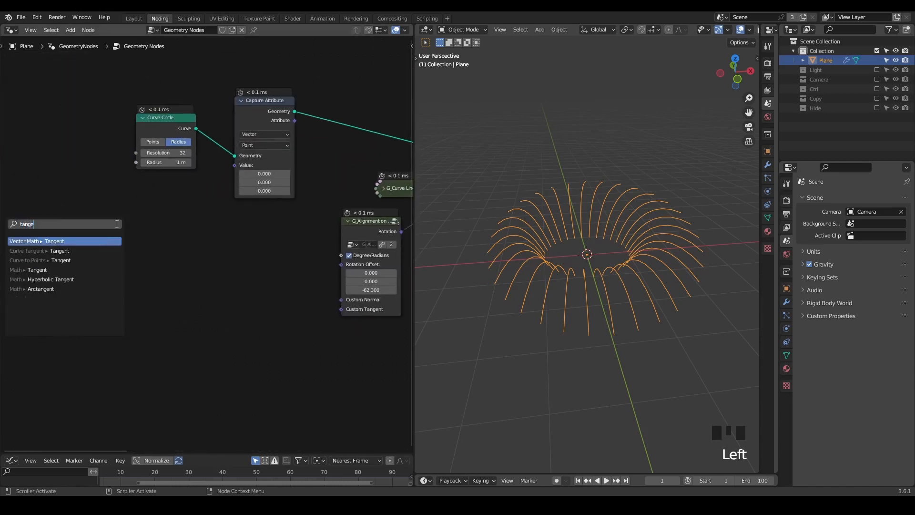
pyautogui.press('Return')
pyautogui.click(187, 200)
pyautogui.press('x')
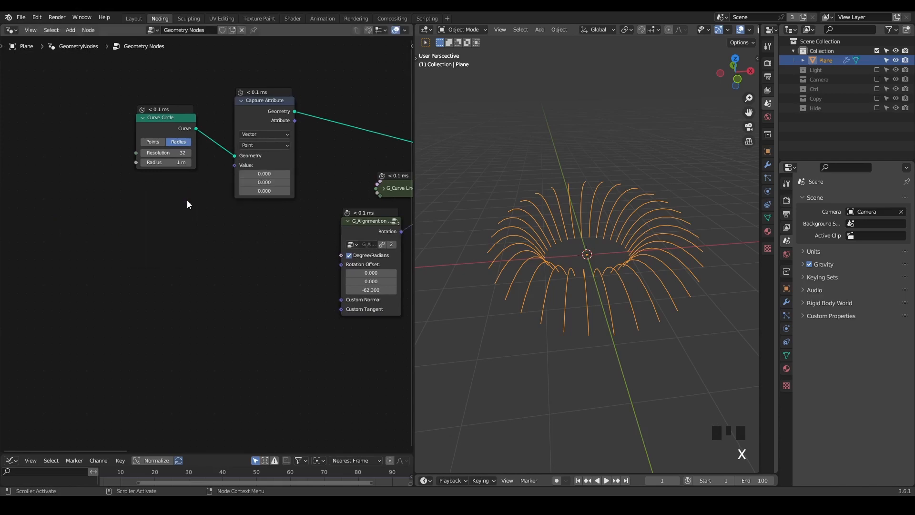
# Add a Curve Tangent node and connect it to the Value input of Capture Attribute.
pyautogui.hotkey('shift', 'a')
pyautogui.write('curve tangn')
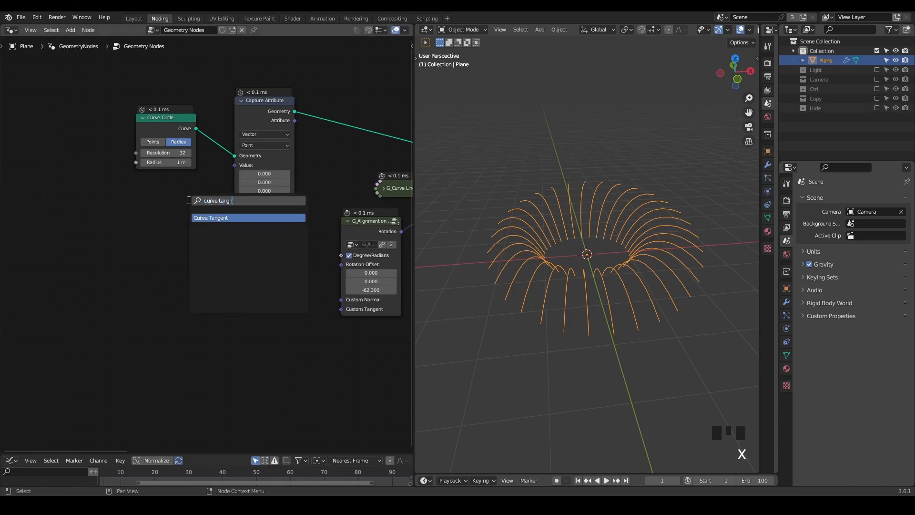
pyautogui.press('Return')
pyautogui.click(119, 203)
pyautogui.keyDown('alt'); pyautogui.moveTo(138, 202); pyautogui.dragTo(260, 162, button='right'); pyautogui.keyUp('alt')
# Duplicate Capture Attribute into the link before Instance on Points and feed its Value from a new Normal node.
pyautogui.moveTo(272, 121); pyautogui.dragTo(228, 120, button='middle')
pyautogui.click(228, 117)
pyautogui.hotkey('shift', 'd')
pyautogui.click(319, 93)
pyautogui.moveTo(285, 142); pyautogui.dragTo(124, 277)
pyautogui.write('normal')
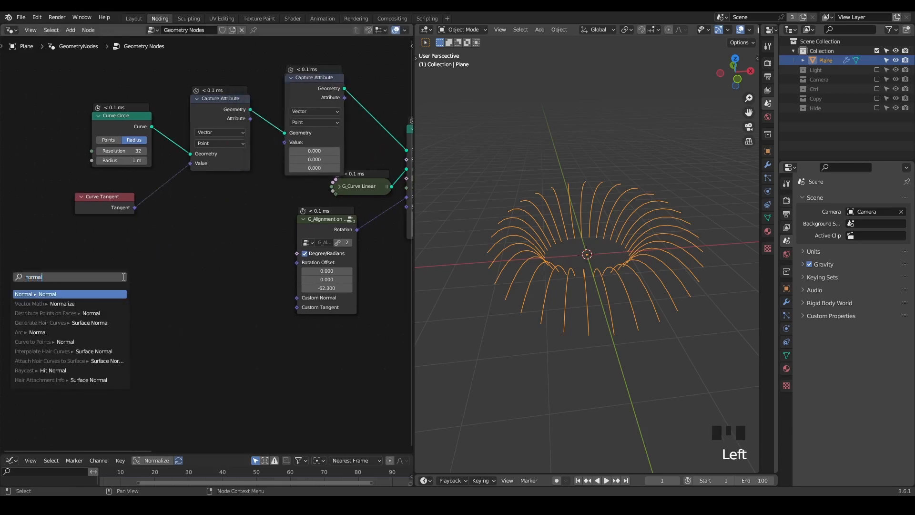
pyautogui.press('Return')
pyautogui.click(103, 256)
# Move the G_Alignment node lower, away from G_Curve Linear.
pyautogui.moveTo(235, 244); pyautogui.dragTo(183, 227, button='middle')
pyautogui.moveTo(262, 212); pyautogui.dragTo(257, 234)
pyautogui.click(225, 238)
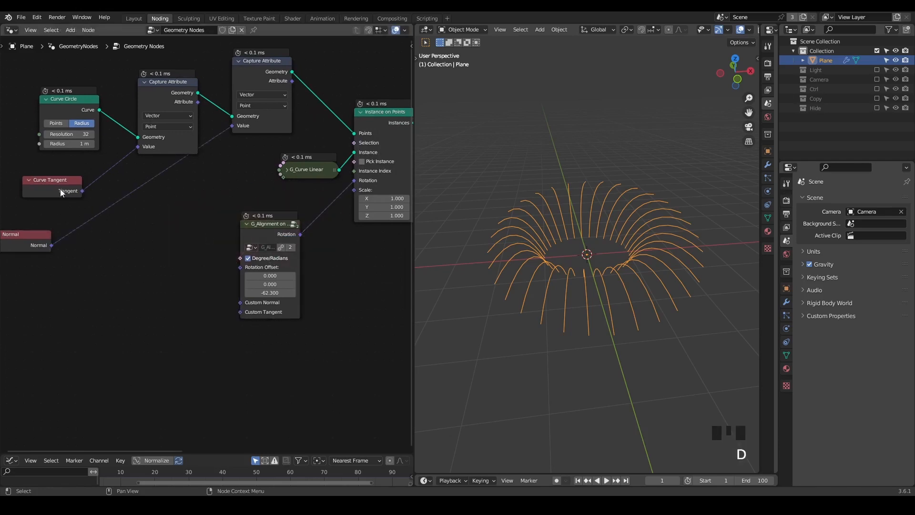
# Add a Cross Product vector math node and feed its two inputs with the captured tangent and captured normal attributes.
pyautogui.moveTo(192, 209); pyautogui.dragTo(158, 208, button='middle')
pyautogui.scroll(-1, 158, 211)
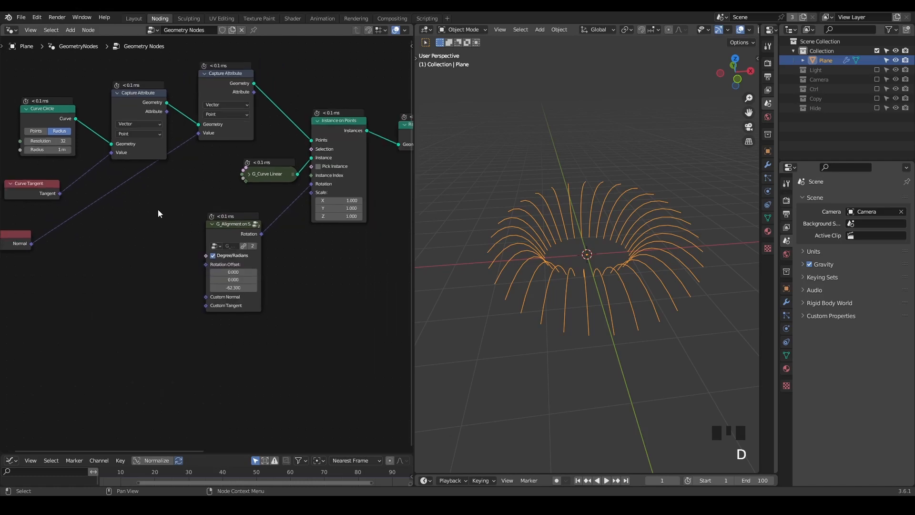
pyautogui.moveTo(167, 111); pyautogui.dragTo(354, 302)
pyautogui.write('cross')
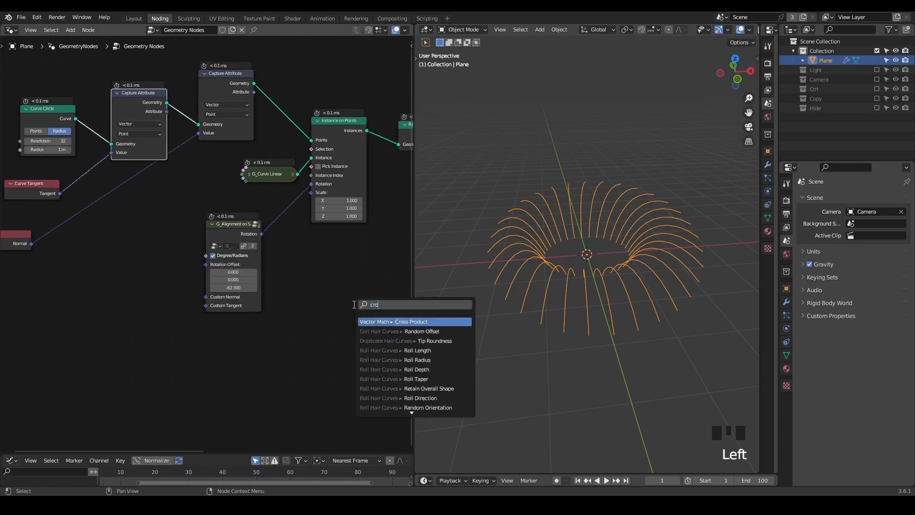
pyautogui.press('Return')
pyautogui.click(352, 284)
pyautogui.moveTo(254, 92); pyautogui.dragTo(353, 320)
pyautogui.moveTo(346, 322); pyautogui.dragTo(273, 296, button='middle')
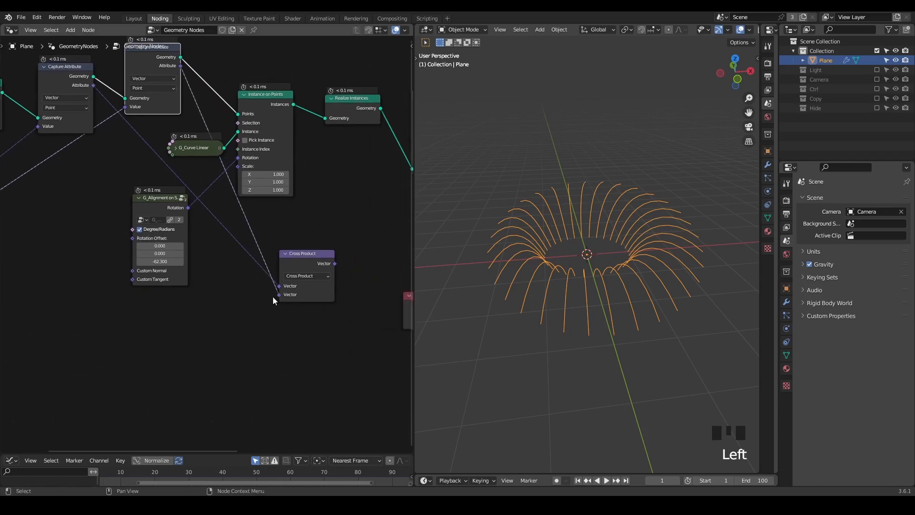
# Annotate two vectors and their perpendicular cross product with arrows in the viewport, and erase the annotations.
pyautogui.moveTo(571, 167)
pyautogui.mouseDown(button='middle')
pyautogui.moveTo(576, 184)
pyautogui.moveTo(550, 202)
pyautogui.mouseUp(button='middle')
pyautogui.moveTo(549, 194); pyautogui.dragTo(602, 183)
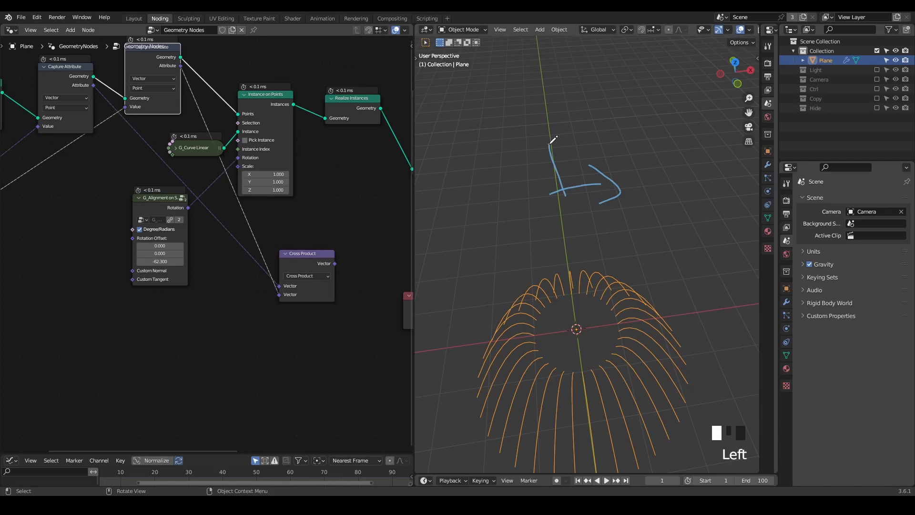
pyautogui.moveTo(555, 136)
pyautogui.mouseDown(button='middle')
pyautogui.moveTo(582, 204)
pyautogui.moveTo(545, 143)
pyautogui.mouseUp(button='middle')
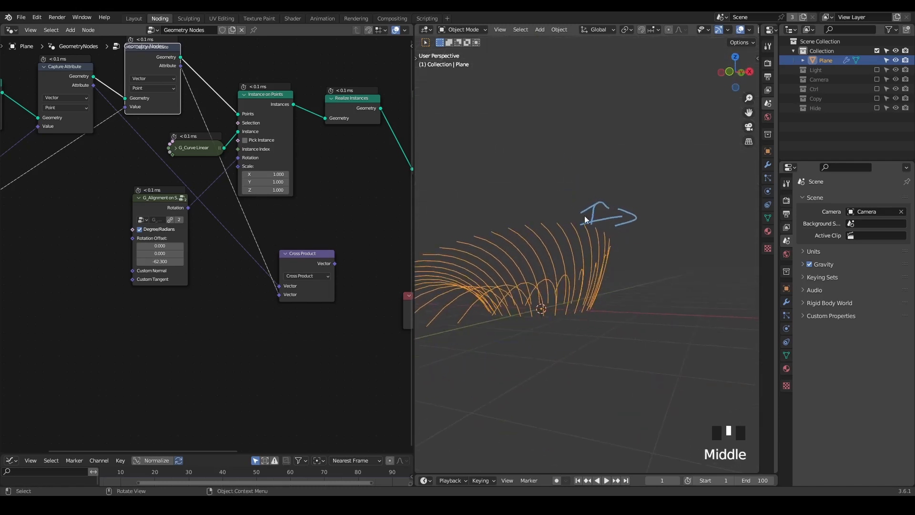
pyautogui.moveTo(584, 215); pyautogui.dragTo(561, 138)
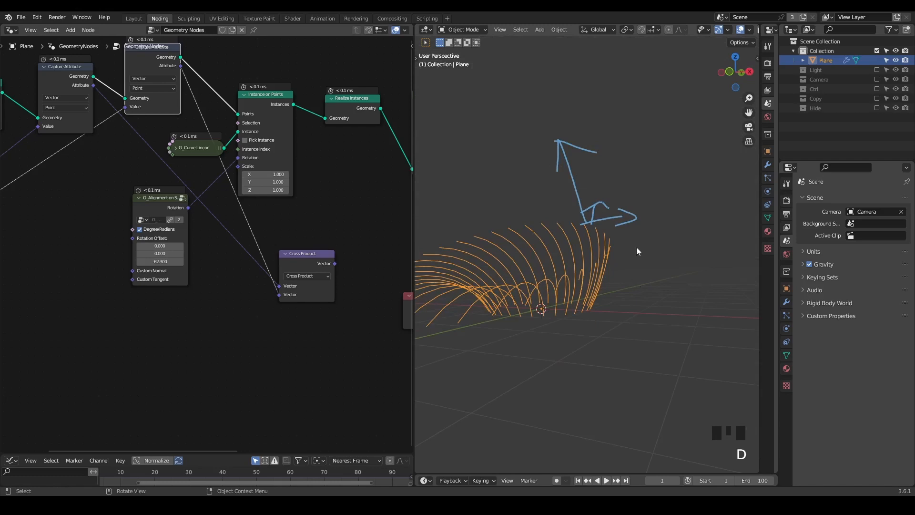
pyautogui.moveTo(602, 130); pyautogui.dragTo(612, 222, button='right')
# Connect the Cross Product's Vector output to the Axis input of the Vector Rotate node.
pyautogui.moveTo(292, 269)
pyautogui.mouseDown(button='middle')
pyautogui.moveTo(226, 255)
pyautogui.moveTo(36, 187)
pyautogui.mouseUp(button='middle')
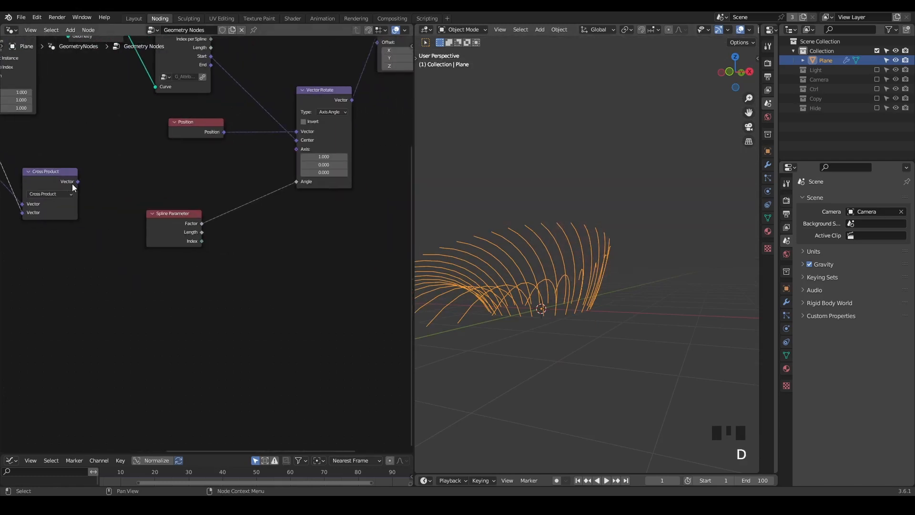
pyautogui.moveTo(77, 181); pyautogui.dragTo(154, 175)
pyautogui.moveTo(305, 148); pyautogui.dragTo(304, 148)
pyautogui.moveTo(533, 200); pyautogui.dragTo(579, 262, button='middle')
pyautogui.moveTo(123, 194); pyautogui.dragTo(239, 214, button='middle')
pyautogui.scroll(-3, 216, 230)
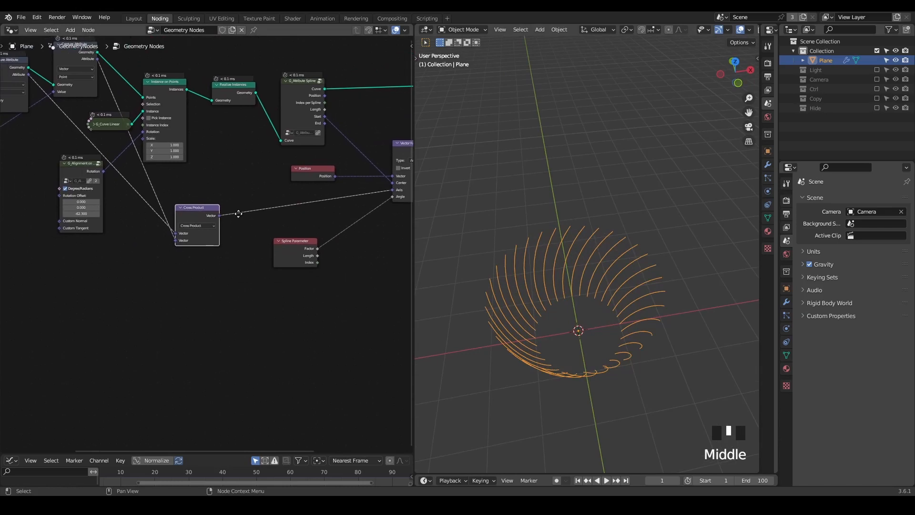
# Swap the two input links of the Cross Product node to reverse the direction of its result.
pyautogui.scroll(2, 213, 241)
pyautogui.keyDown('alt'); pyautogui.moveTo(169, 240); pyautogui.dragTo(175, 233); pyautogui.keyUp('alt')
pyautogui.hotkey('ctrl', 'z')
pyautogui.click(168, 241)
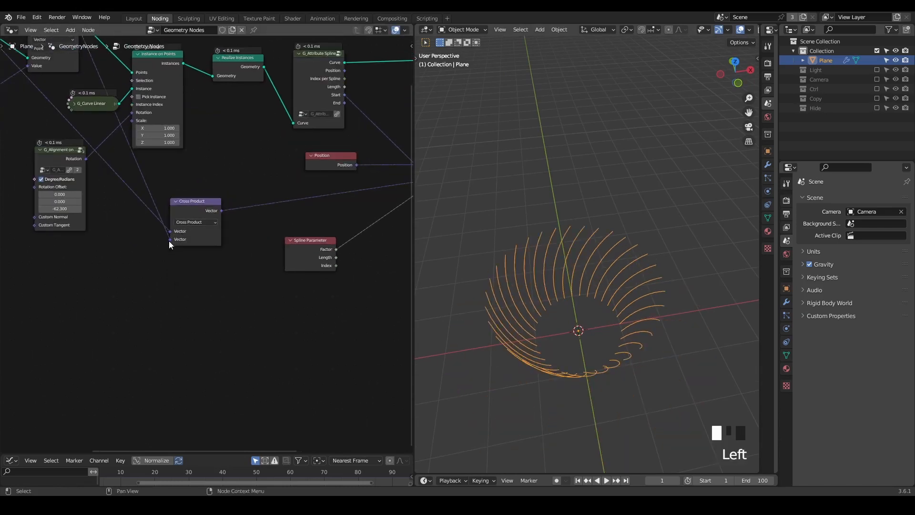
pyautogui.moveTo(170, 239)
pyautogui.mouseDown()
pyautogui.moveTo(151, 239)
pyautogui.moveTo(170, 232)
pyautogui.mouseUp()
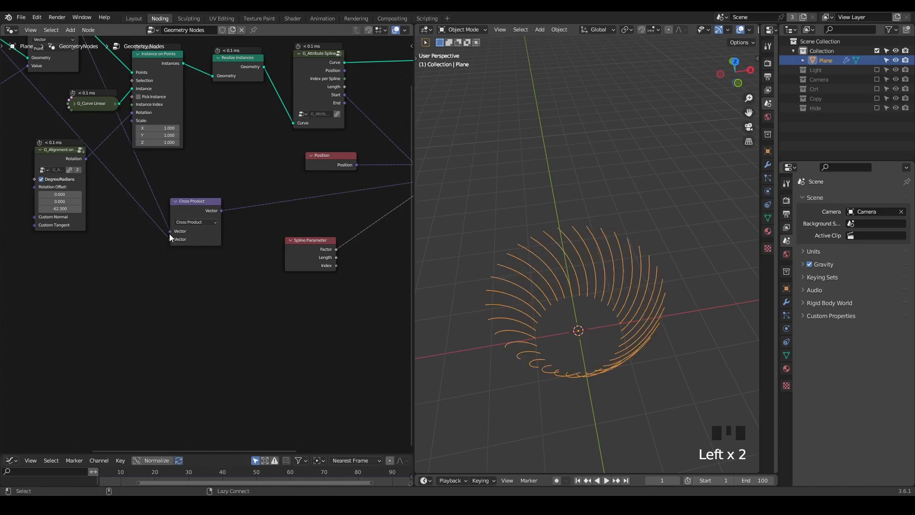
pyautogui.moveTo(530, 332); pyautogui.dragTo(524, 271, button='middle')
pyautogui.moveTo(148, 218); pyautogui.dragTo(157, 249, button='middle')
pyautogui.scroll(-1, 205, 237)
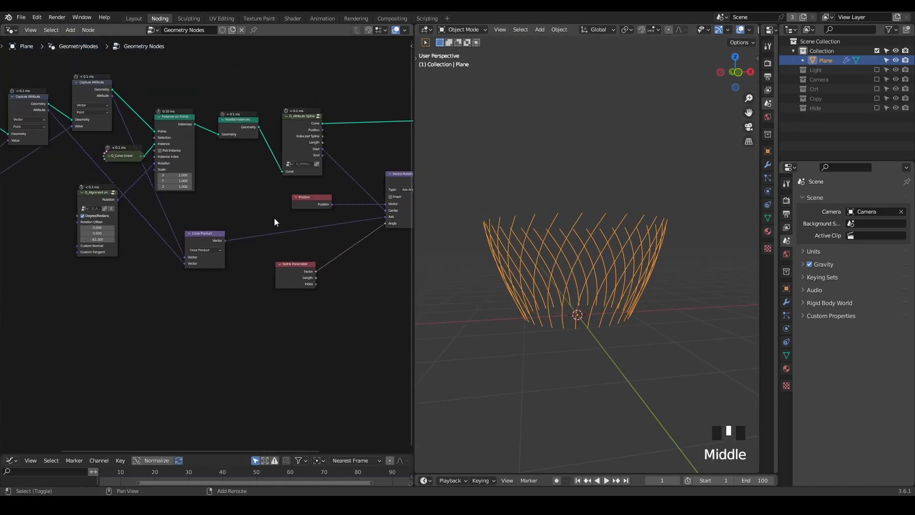
# Insert a reroute on the link into Vector Rotate's Axis and feed it with the captured curve tangent instead.
pyautogui.keyDown('shift'); pyautogui.moveTo(275, 220); pyautogui.dragTo(232, 273, button='right'); pyautogui.keyUp('shift')
pyautogui.scroll(1, 256, 249)
pyautogui.moveTo(319, 278); pyautogui.dragTo(346, 285)
pyautogui.moveTo(17, 87); pyautogui.dragTo(290, 232)
pyautogui.moveTo(593, 332); pyautogui.dragTo(599, 356, button='middle')
pyautogui.moveTo(205, 234); pyautogui.dragTo(246, 203, button='middle')
# Delete the Cross Product node and the Capture Attribute storing the normal, keeping the geometry link to Instance on Points.
pyautogui.click(248, 203)
pyautogui.hotkey('ctrl', 'x')
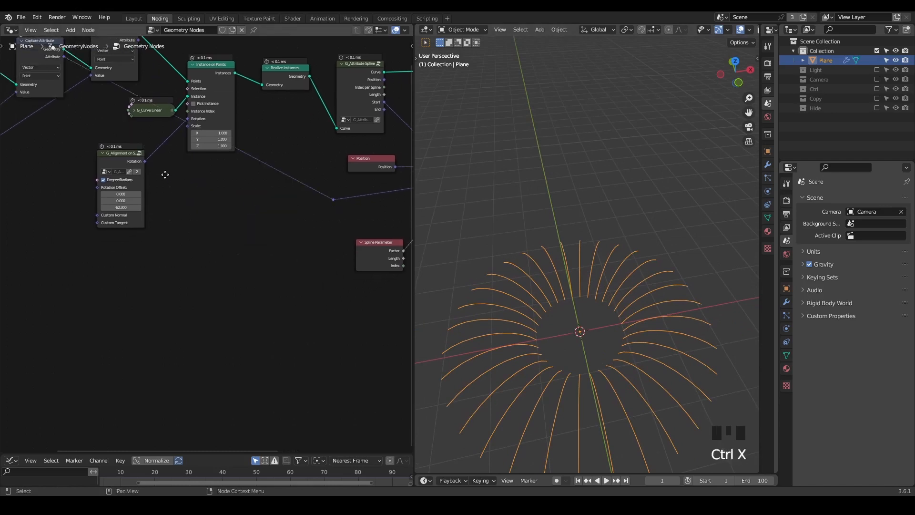
pyautogui.moveTo(138, 68); pyautogui.dragTo(167, 121, button='middle')
pyautogui.click(146, 95)
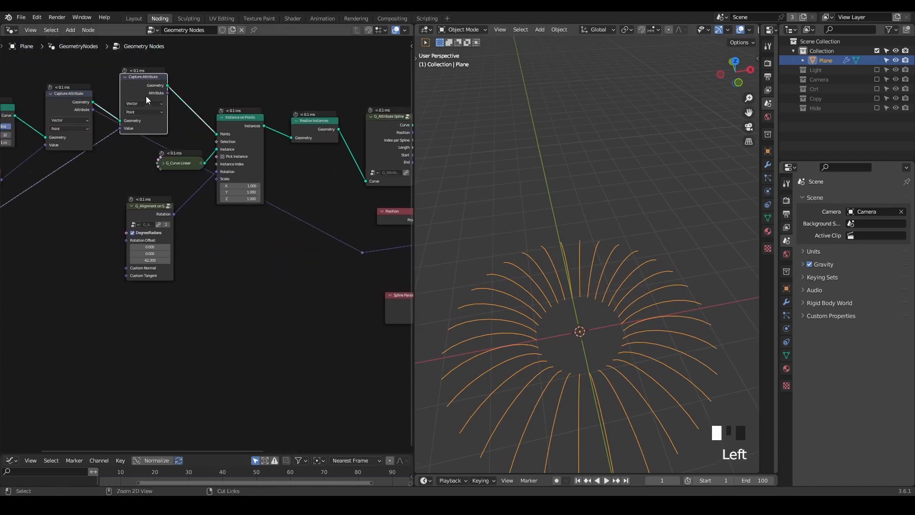
pyautogui.hotkey('ctrl', 'x')
pyautogui.moveTo(71, 129); pyautogui.dragTo(115, 112, button='middle')
pyautogui.moveTo(112, 93); pyautogui.dragTo(110, 109)
pyautogui.scroll(-3, 96, 156)
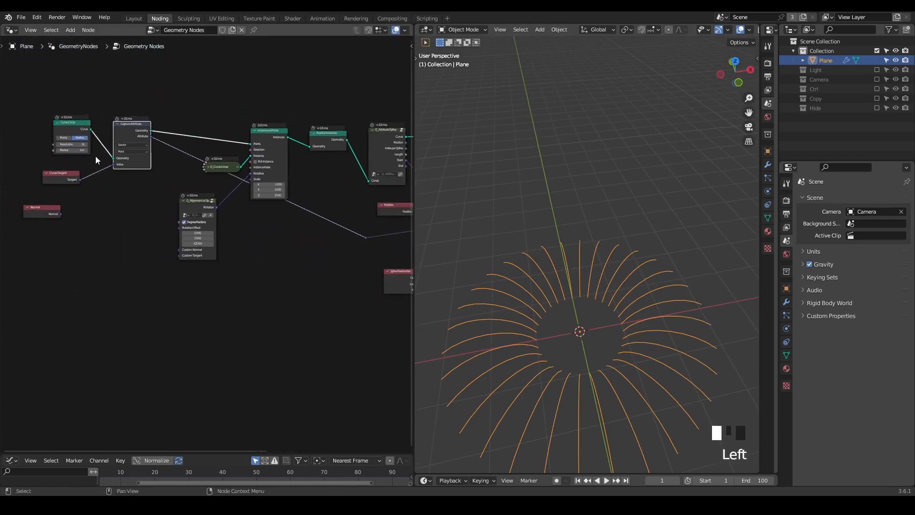
# Mute the tangent Capture Attribute node to compare the curves without it, and unmute it again.
pyautogui.press('m')
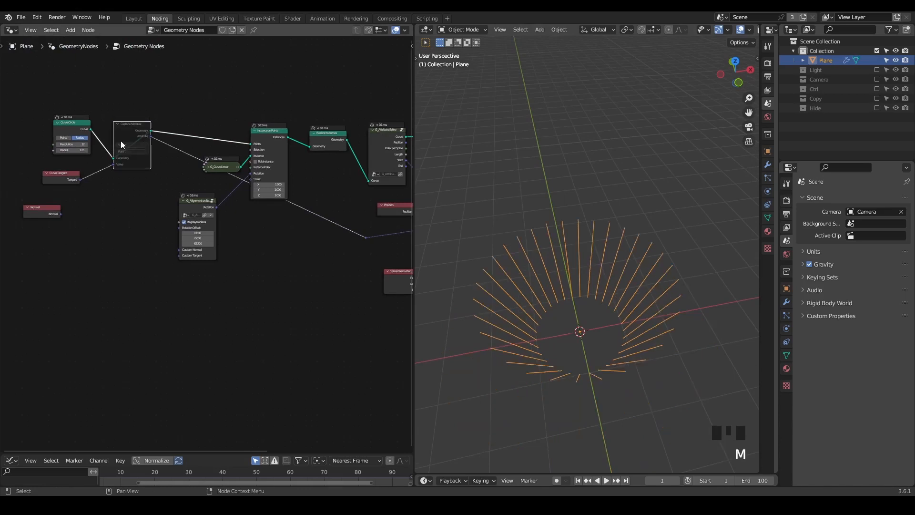
pyautogui.moveTo(496, 228); pyautogui.dragTo(499, 252, button='middle')
pyautogui.press('m')
# Delete the unused Normal node and reposition the reroute on the link leading to Vector Rotate's Axis.
pyautogui.moveTo(74, 206); pyautogui.dragTo(36, 228)
pyautogui.press('x')
pyautogui.moveTo(230, 290); pyautogui.dragTo(135, 273, button='middle')
pyautogui.scroll(3, 209, 246)
pyautogui.moveTo(303, 202); pyautogui.dragTo(271, 226)
pyautogui.moveTo(281, 248); pyautogui.dragTo(212, 243, button='middle')
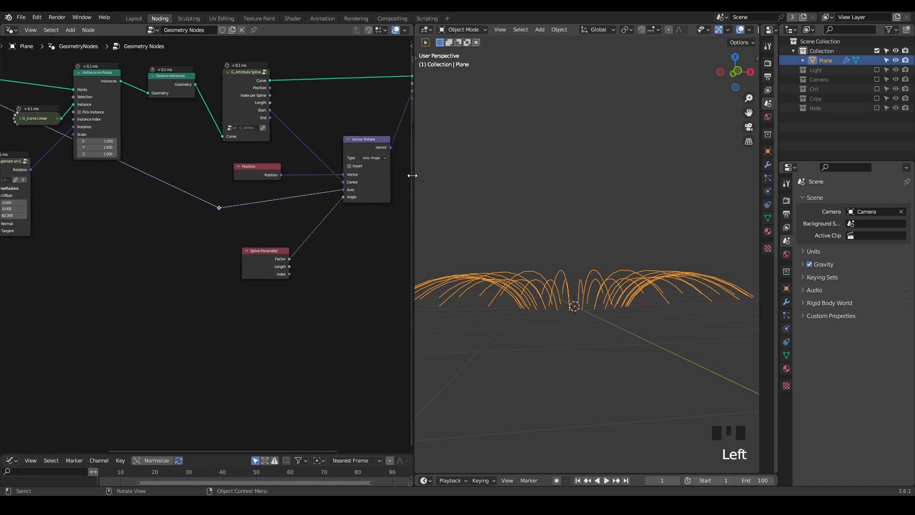
# Widen the node editor and spread out the Position and Spline Parameter nodes to free space before Vector Rotate.
pyautogui.moveTo(412, 175); pyautogui.dragTo(444, 178)
pyautogui.moveTo(602, 224); pyautogui.dragTo(611, 248, button='middle')
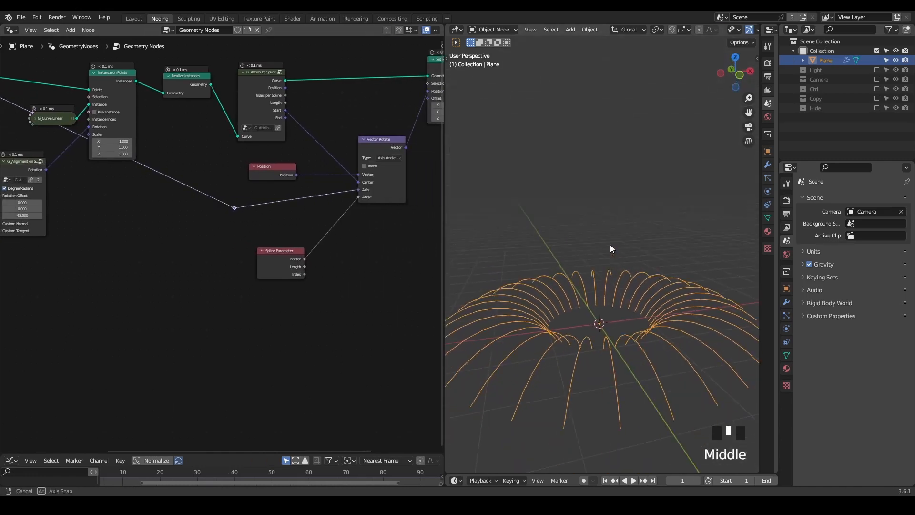
pyautogui.scroll(2, 330, 243)
pyautogui.moveTo(285, 263); pyautogui.dragTo(192, 257)
pyautogui.moveTo(245, 192); pyautogui.dragTo(308, 157)
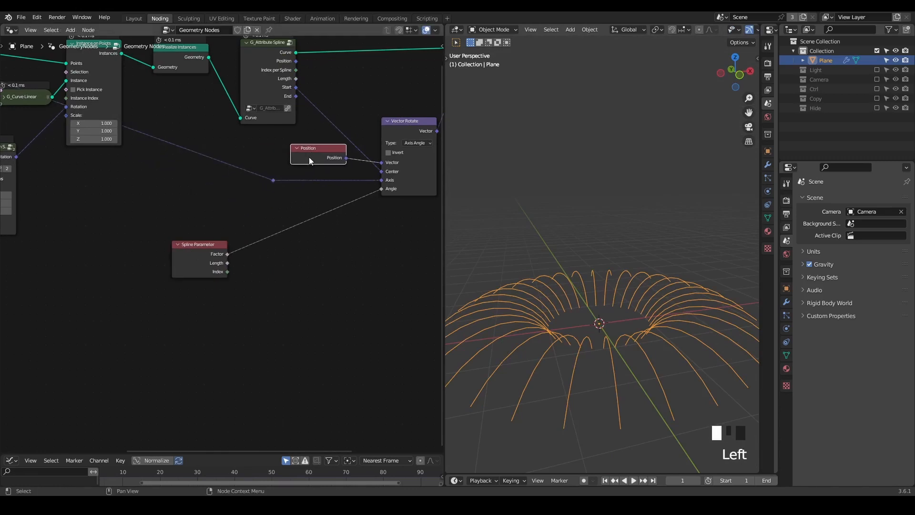
pyautogui.moveTo(197, 253); pyautogui.dragTo(127, 253)
# Add a G_Remap 0-1 node on the link between Spline Parameter's Factor and Vector Rotate's Angle.
pyautogui.hotkey('ctrl', 'space')
pyautogui.write('remap')
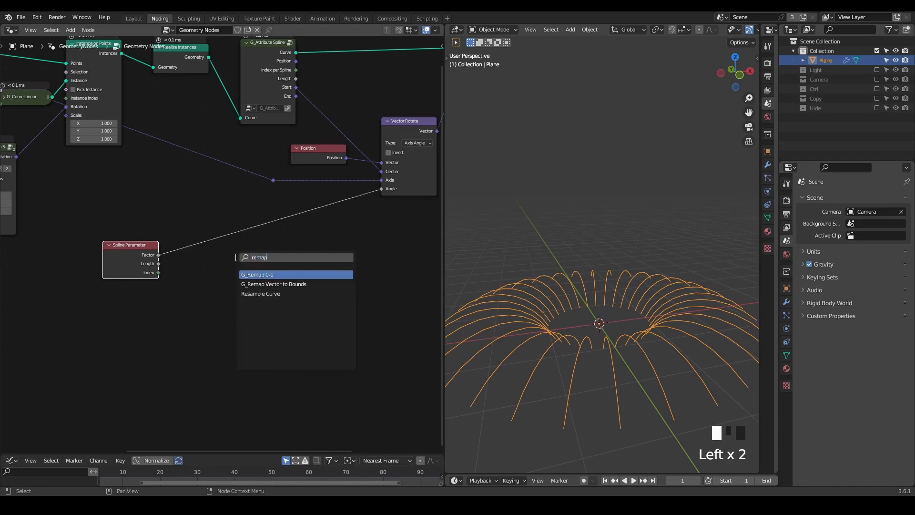
pyautogui.press('Return')
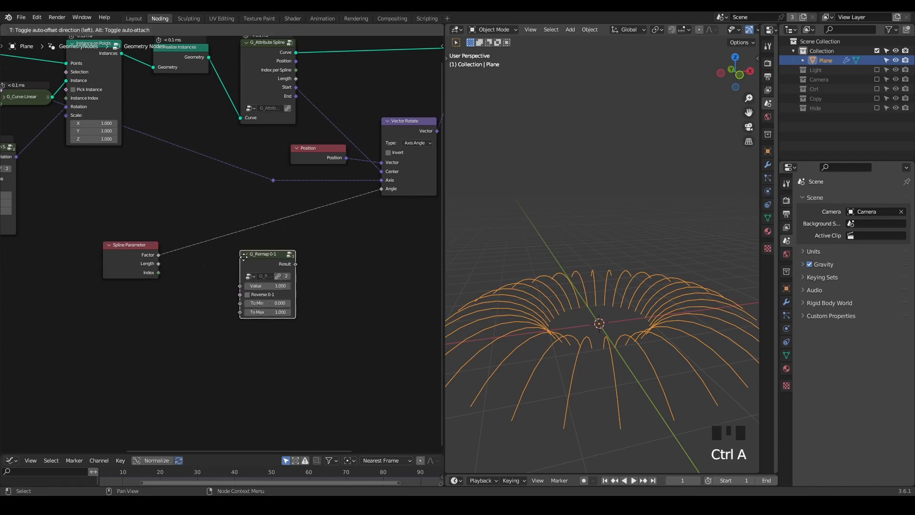
pyautogui.click(248, 219)
pyautogui.keyDown('shift'); pyautogui.moveTo(534, 329); pyautogui.dragTo(584, 285, button='middle'); pyautogui.keyUp('shift')
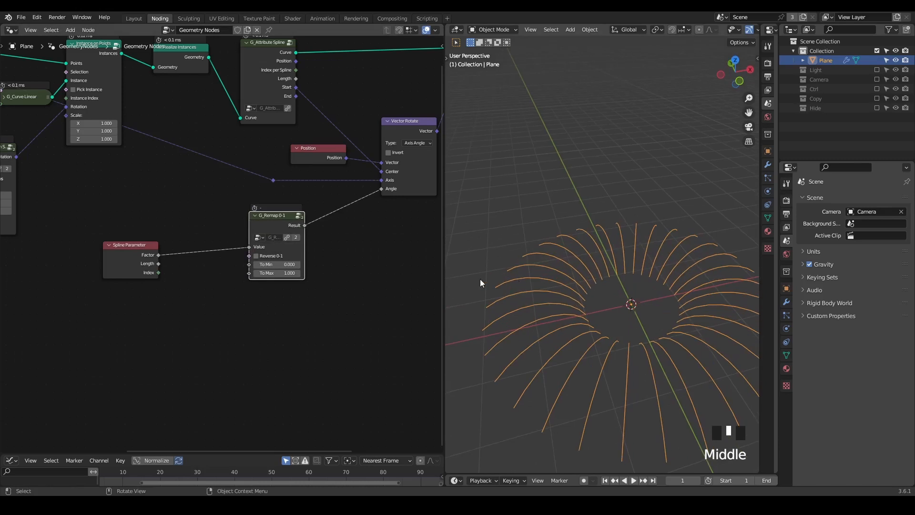
pyautogui.scroll(1, 307, 321)
# Add a G_Randomness node and connect its Value to the To Max input of G_Remap 0-1.
pyautogui.moveTo(236, 319); pyautogui.dragTo(258, 294, button='middle')
pyautogui.hotkey('shift', 'a')
pyautogui.write('randomness')
pyautogui.press('Return')
pyautogui.click(152, 273)
pyautogui.moveTo(217, 280); pyautogui.dragTo(272, 254)
pyautogui.moveTo(548, 276)
pyautogui.mouseDown(button='middle')
pyautogui.moveTo(562, 287)
pyautogui.moveTo(560, 280)
pyautogui.moveTo(559, 295)
pyautogui.mouseUp(button='middle')
pyautogui.scroll(-2, 559, 295)
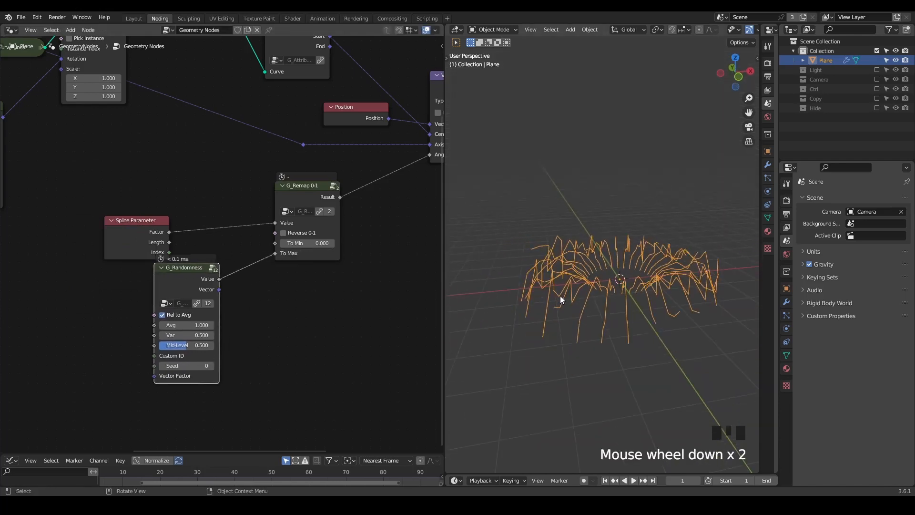
# Insert an Evaluate on Domain node set to Spline between G_Randomness and the To Max input of G_Remap 0-1.
pyautogui.moveTo(363, 253); pyautogui.dragTo(306, 239, button='middle')
pyautogui.moveTo(126, 266); pyautogui.dragTo(147, 259)
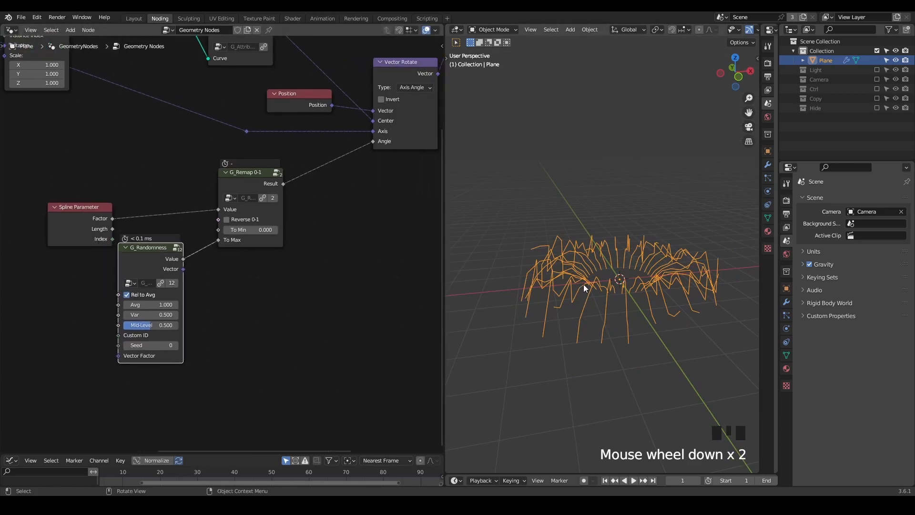
pyautogui.hotkey('shift', 'a')
pyautogui.write('evalua')
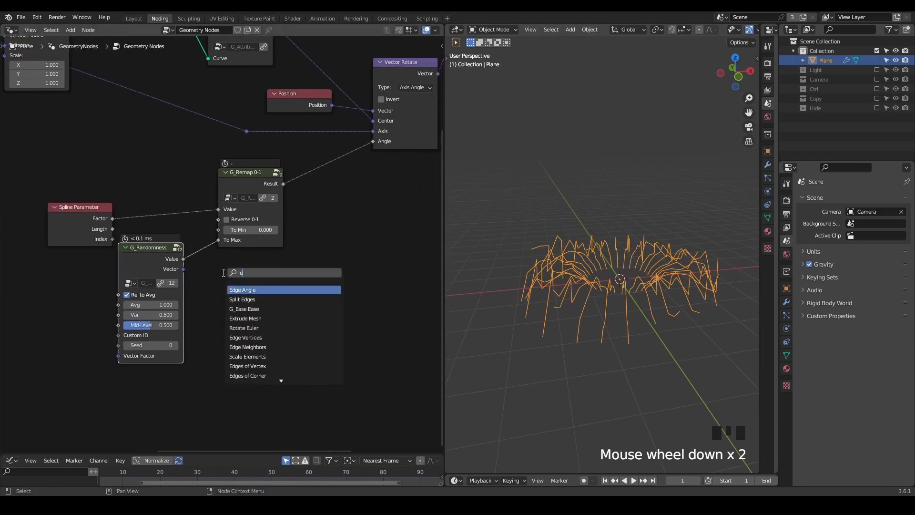
pyautogui.click(270, 299)
pyautogui.click(269, 299)
pyautogui.click(259, 306)
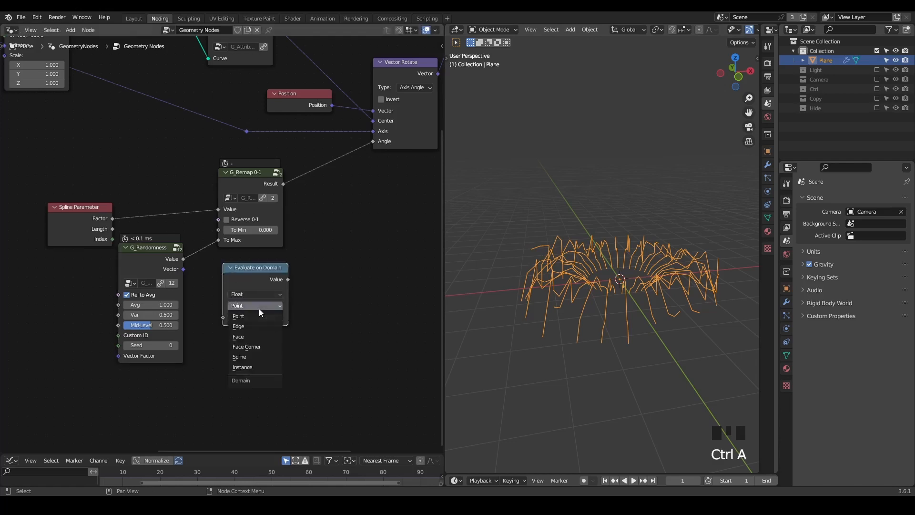
pyautogui.click(256, 362)
pyautogui.moveTo(244, 281); pyautogui.dragTo(203, 265)
pyautogui.moveTo(50, 265); pyautogui.dragTo(67, 296)
pyautogui.moveTo(550, 268); pyautogui.dragTo(553, 288, button='middle')
# Set the G_Randomness average to 0.470 and the Z rotation offset of G_Alignment to -66.9.
pyautogui.moveTo(88, 290); pyautogui.dragTo(146, 251, button='middle')
pyautogui.scroll(1, 146, 251)
pyautogui.moveTo(145, 279)
pyautogui.keyDown('shift'); pyautogui.mouseDown()
pyautogui.moveTo(122, 279)
pyautogui.moveTo(135, 279)
pyautogui.mouseUp(); pyautogui.keyUp('shift')
pyautogui.moveTo(96, 138); pyautogui.dragTo(206, 234, button='middle')
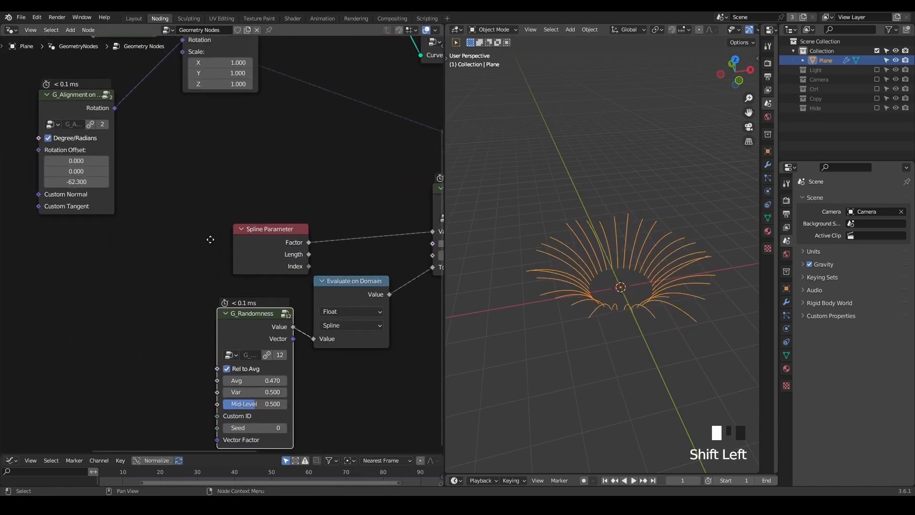
pyautogui.scroll(-1, 206, 235)
pyautogui.moveTo(119, 196)
pyautogui.mouseDown()
pyautogui.moveTo(103, 197)
pyautogui.moveTo(108, 201)
pyautogui.mouseUp()
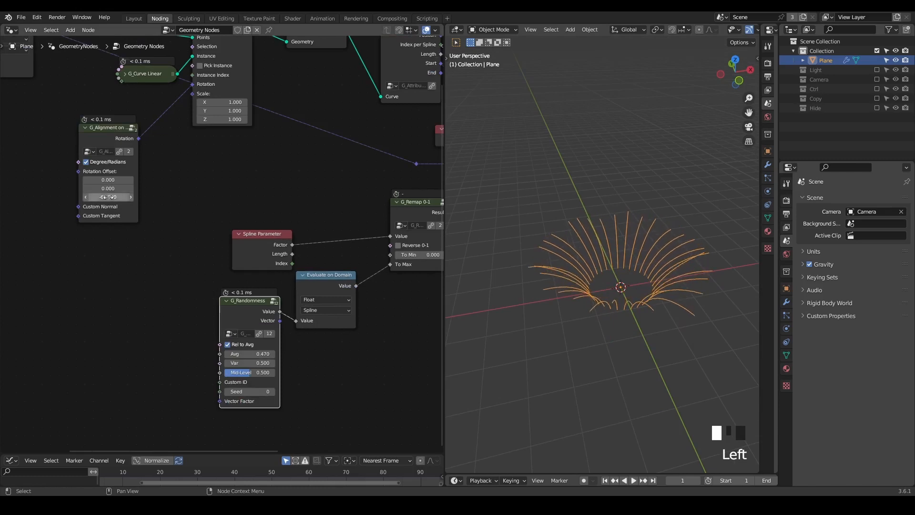
# Duplicate the G_Randomness node and place the copy ahead of the G_Alignment node.
pyautogui.moveTo(117, 238); pyautogui.dragTo(180, 228, button='middle')
pyautogui.scroll(-2, 222, 247)
pyautogui.hotkey('shift', 'd')
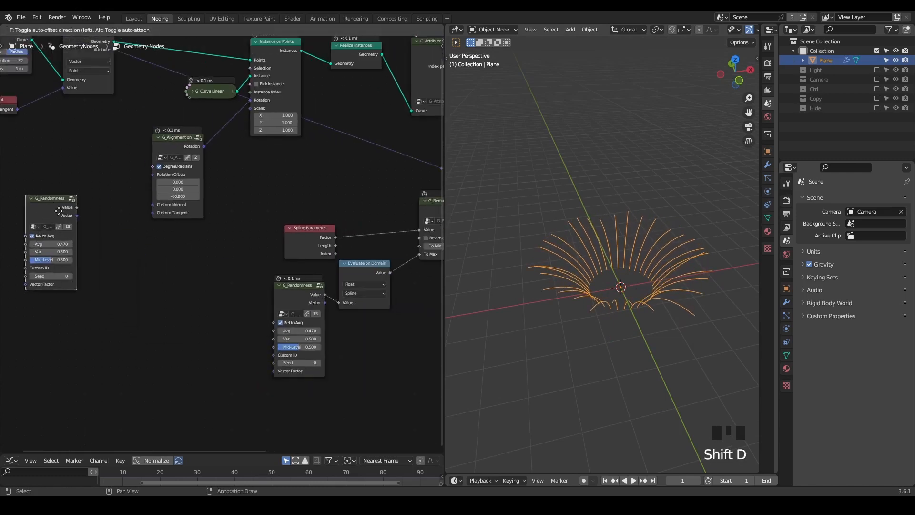
pyautogui.scroll(1, 164, 205)
pyautogui.click(190, 172)
# Add a Combine XYZ node feeding G_Alignment's Rotation Offset and drive its Z with the duplicated G_Randomness Value.
pyautogui.hotkey('ctrl', 'a')
pyautogui.write('combine')
pyautogui.press('Return')
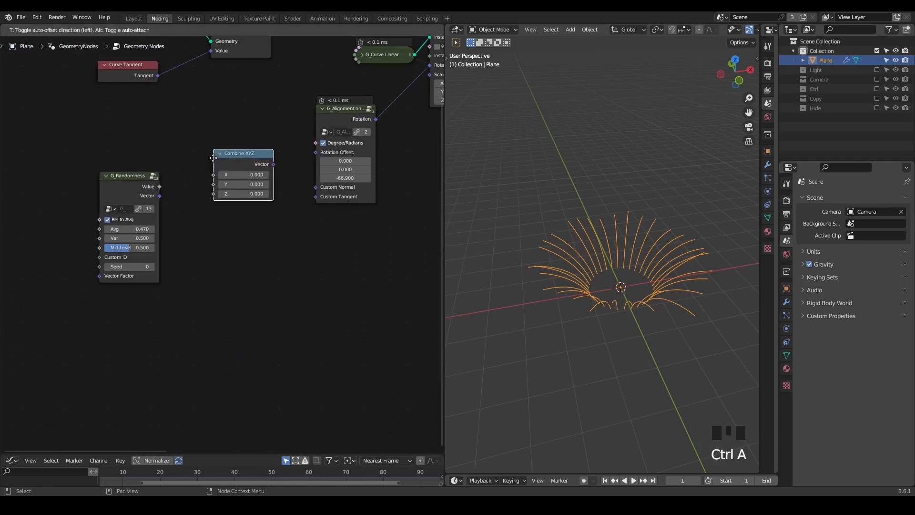
pyautogui.click(213, 157)
pyautogui.moveTo(273, 163); pyautogui.dragTo(315, 152)
pyautogui.moveTo(159, 187); pyautogui.dragTo(213, 194)
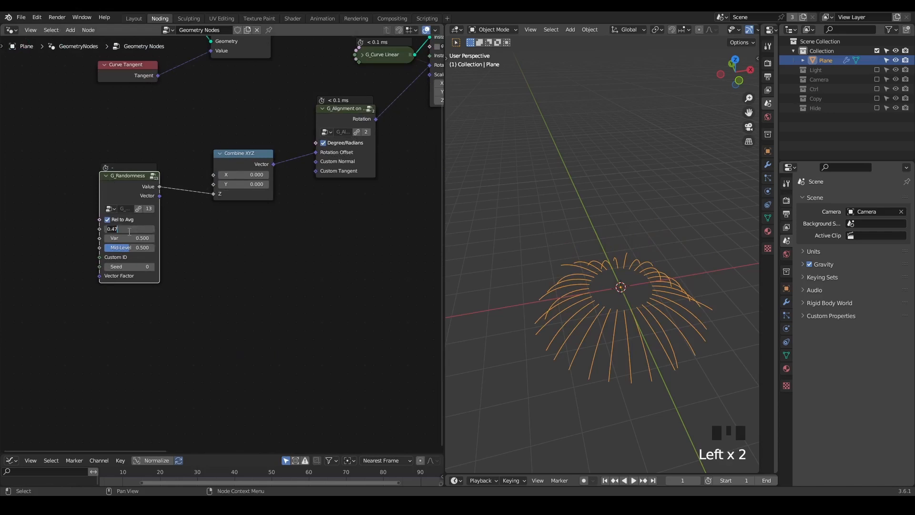
# Set the average of the G_Randomness node driving the rotation offset to -76.4.
pyautogui.click(190, 234)
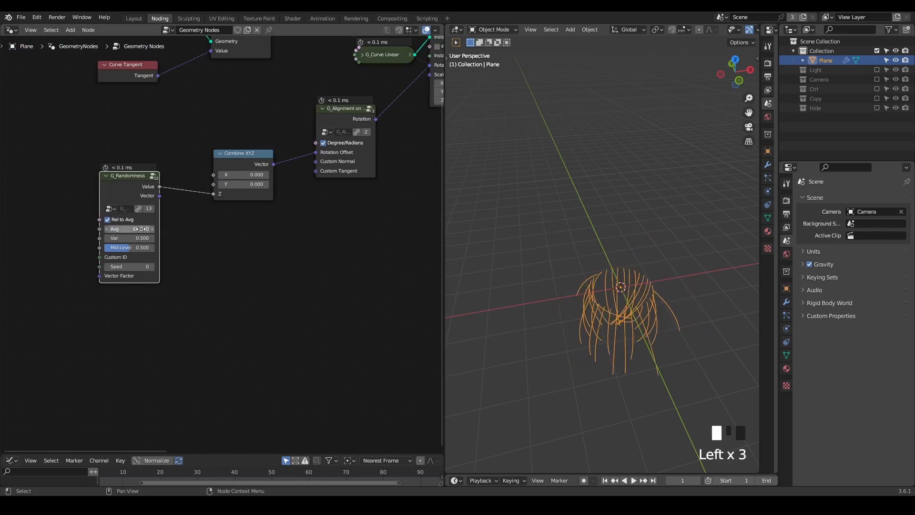
pyautogui.moveTo(140, 229); pyautogui.dragTo(117, 229)
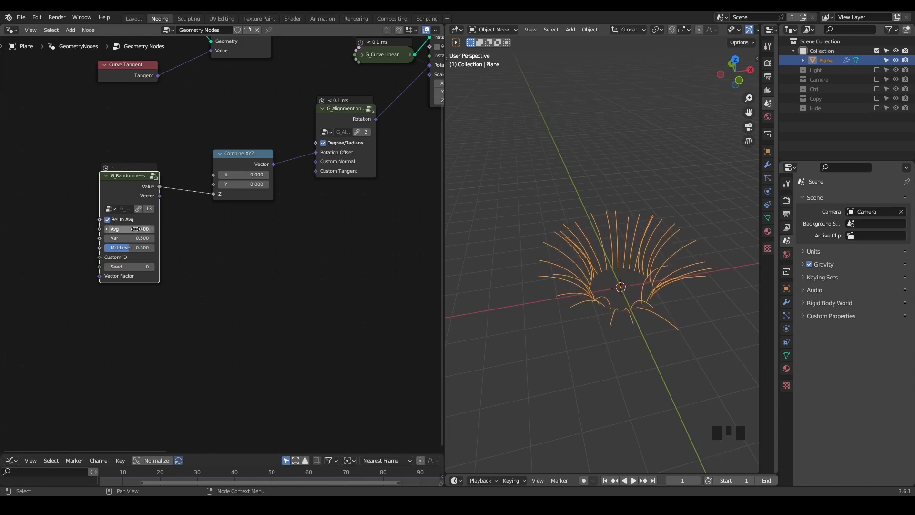
pyautogui.moveTo(747, 315); pyautogui.dragTo(740, 277, button='middle')
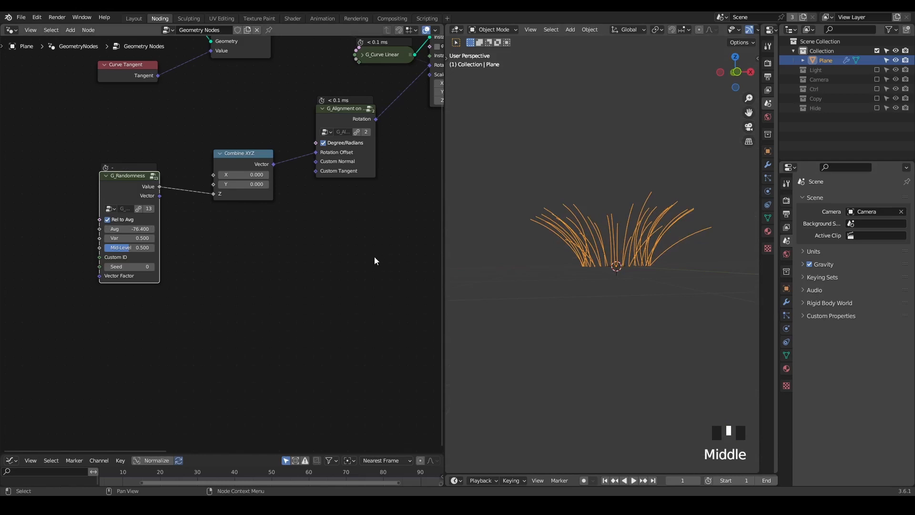
# Set the average of the G_Randomness node feeding Evaluate on Domain to 0.870 for a stronger curl.
pyautogui.moveTo(374, 260); pyautogui.dragTo(156, 182, button='middle')
pyautogui.moveTo(269, 258); pyautogui.dragTo(293, 258)
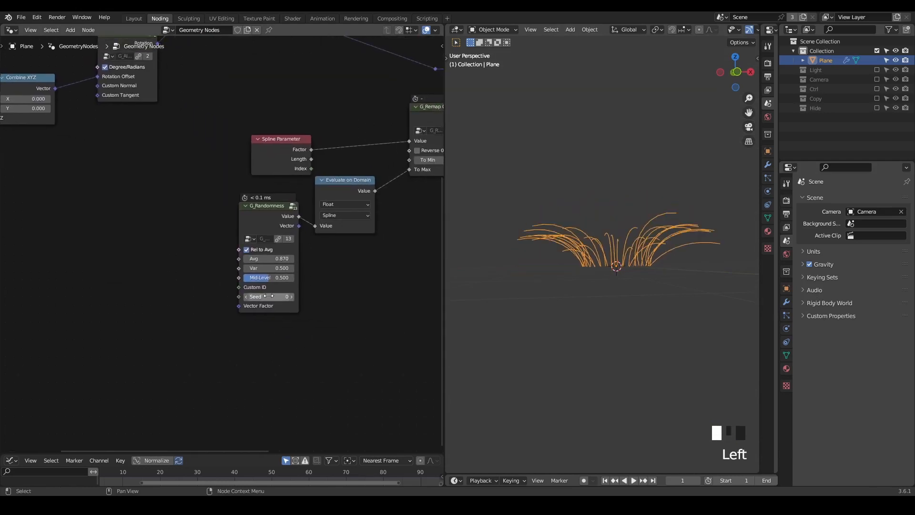
pyautogui.scroll(-2, 179, 274)
pyautogui.moveTo(179, 273); pyautogui.dragTo(271, 266, button='middle')
pyautogui.moveTo(353, 275); pyautogui.dragTo(377, 276)
pyautogui.moveTo(365, 321); pyautogui.dragTo(231, 330, button='middle')
pyautogui.moveTo(623, 278); pyautogui.dragTo(630, 300, button='middle')
# Set the Curve Circle resolution to 251 to multiply the instanced lines.
pyautogui.moveTo(157, 112); pyautogui.dragTo(326, 281, button='middle')
pyautogui.scroll(5, 326, 282)
pyautogui.moveTo(85, 153); pyautogui.dragTo(183, 153)
pyautogui.moveTo(620, 285); pyautogui.dragTo(613, 309, button='middle')
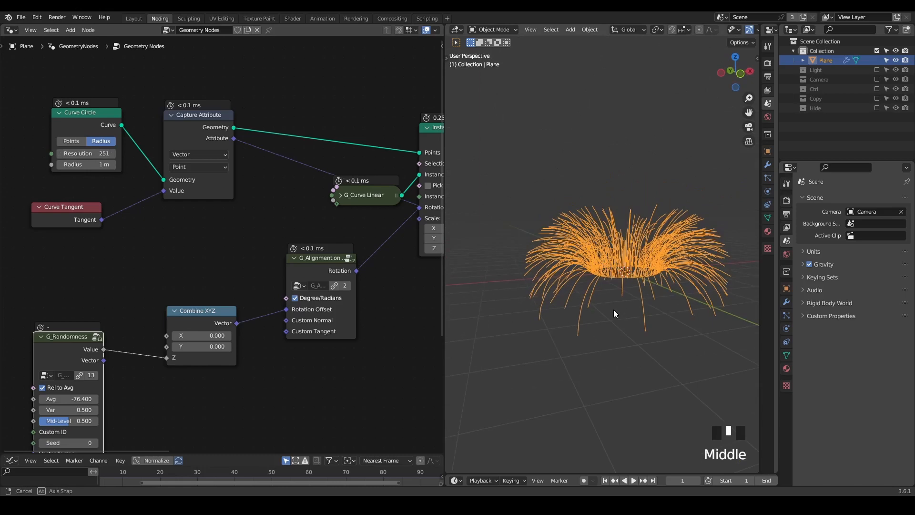
# Move Combine XYZ and its G_Randomness node closer to G_Alignment and add a Noise Texture node below Combine XYZ.
pyautogui.moveTo(319, 348); pyautogui.dragTo(328, 206, button='middle')
pyautogui.moveTo(230, 217); pyautogui.dragTo(244, 209)
pyautogui.moveTo(46, 200); pyautogui.dragTo(82, 212)
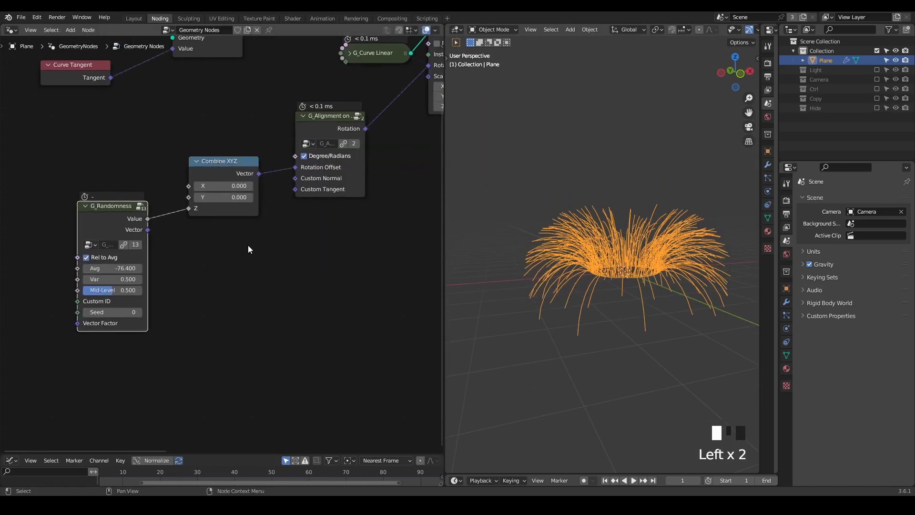
pyautogui.hotkey('ctrl', 'a')
pyautogui.write('noise')
pyautogui.press('Return')
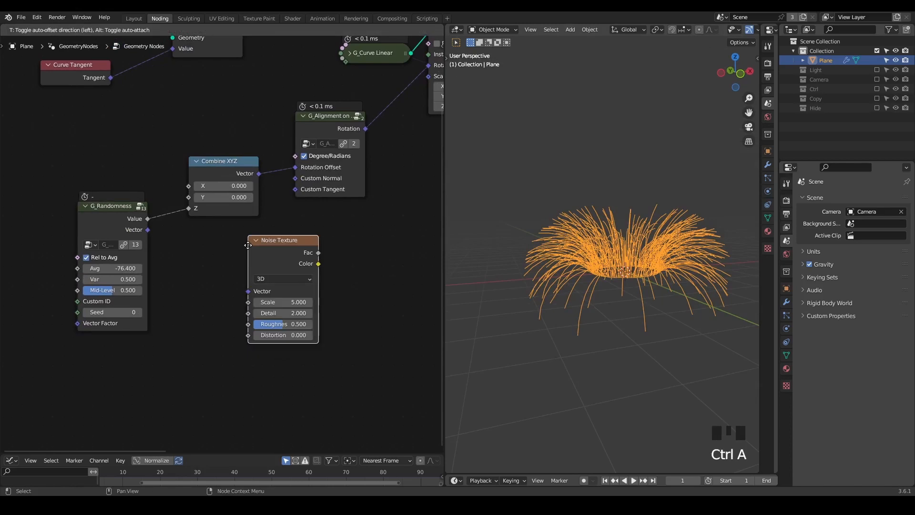
pyautogui.click(211, 268)
pyautogui.moveTo(289, 261); pyautogui.dragTo(237, 251, button='middle')
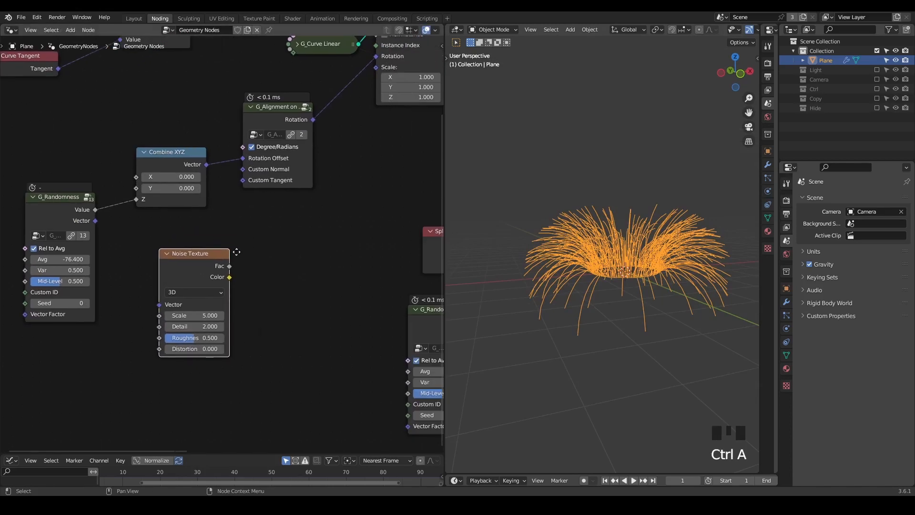
# Add a G_Noise 3D node beside the Noise Texture node and delete both noise nodes.
pyautogui.hotkey('ctrl', 'a')
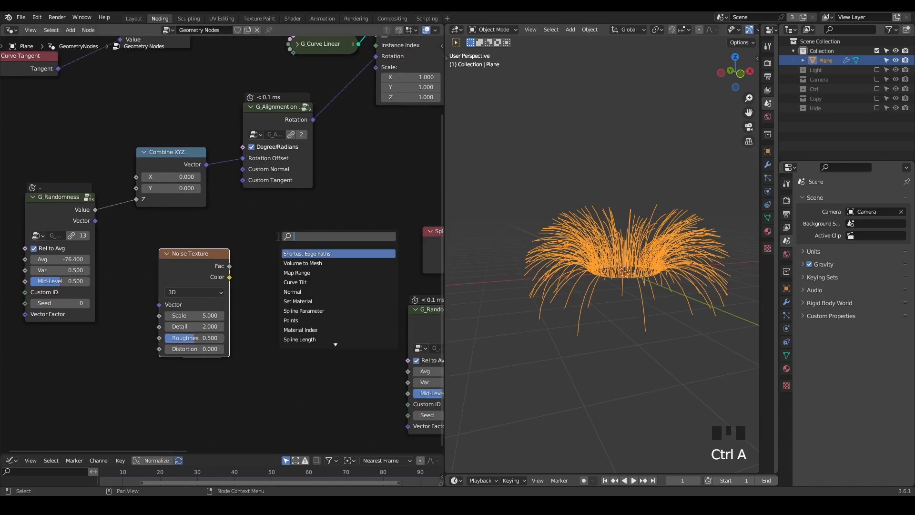
pyautogui.write('noise 3D')
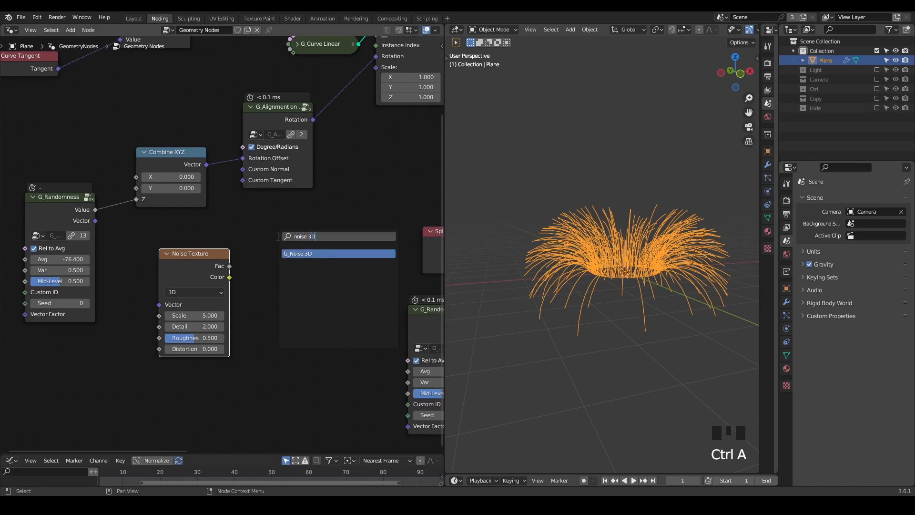
pyautogui.press('Return')
pyautogui.click(355, 267)
pyautogui.moveTo(355, 266); pyautogui.dragTo(166, 310)
pyautogui.press('x')
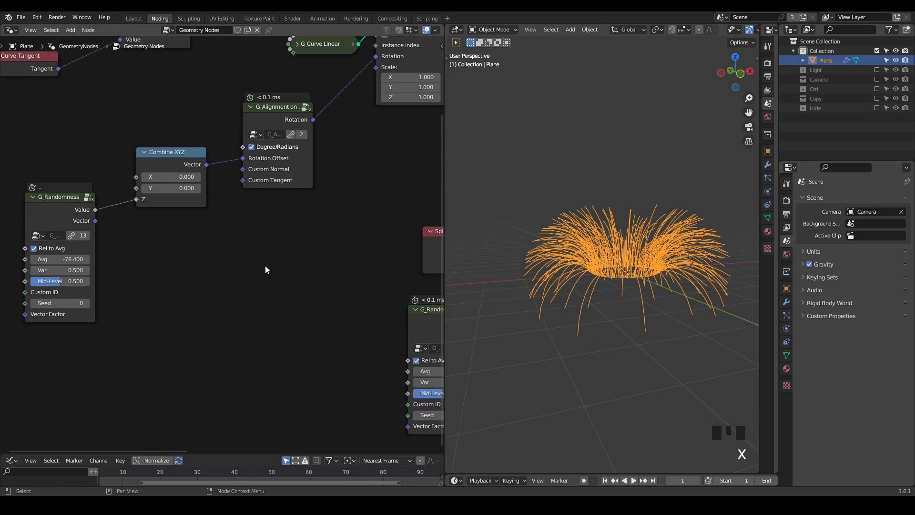
# Set the average of the G_Randomness node feeding Evaluate on Domain to 0.550 for a gentler curl.
pyautogui.moveTo(576, 273); pyautogui.dragTo(534, 293, button='middle')
pyautogui.scroll(1, 613, 281)
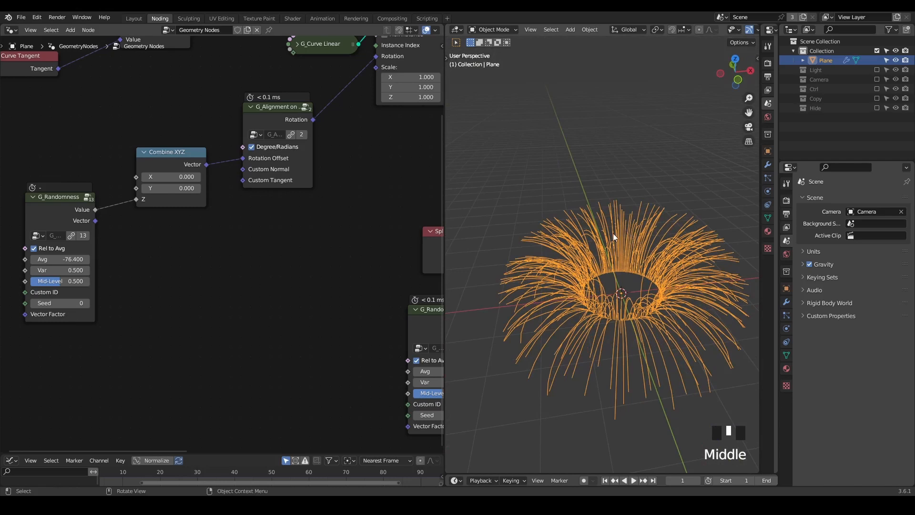
pyautogui.moveTo(564, 312); pyautogui.dragTo(581, 276, button='middle')
pyautogui.moveTo(292, 301); pyautogui.dragTo(218, 222, button='middle')
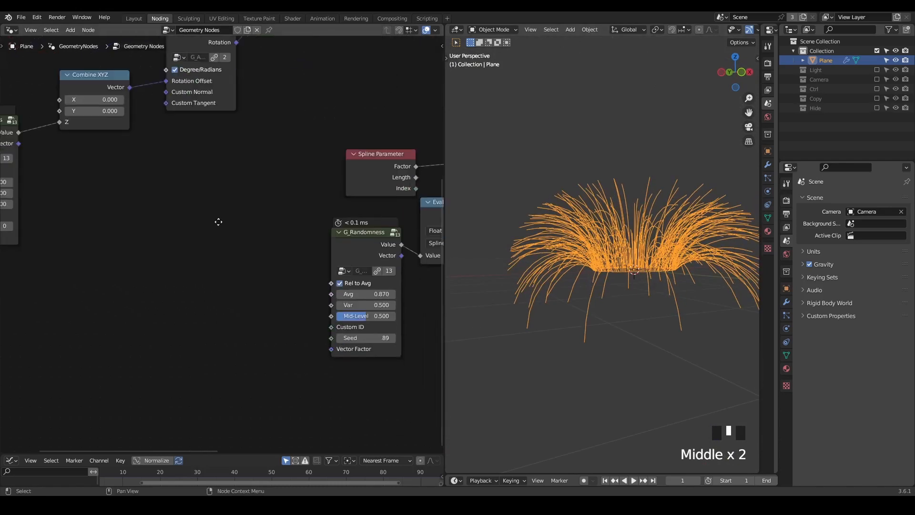
pyautogui.keyDown('shift'); pyautogui.moveTo(376, 294); pyautogui.dragTo(339, 294); pyautogui.keyUp('shift')
pyautogui.moveTo(611, 264)
pyautogui.mouseDown(button='middle')
pyautogui.moveTo(588, 266)
pyautogui.moveTo(596, 266)
pyautogui.mouseUp(button='middle')
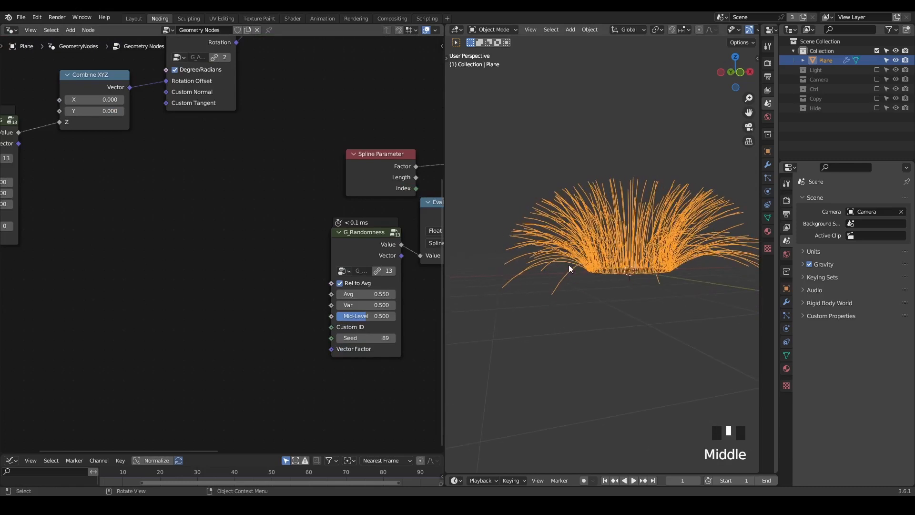
pyautogui.moveTo(570, 270)
pyautogui.mouseDown(button='middle')
pyautogui.moveTo(545, 270)
pyautogui.moveTo(555, 270)
pyautogui.mouseUp(button='middle')
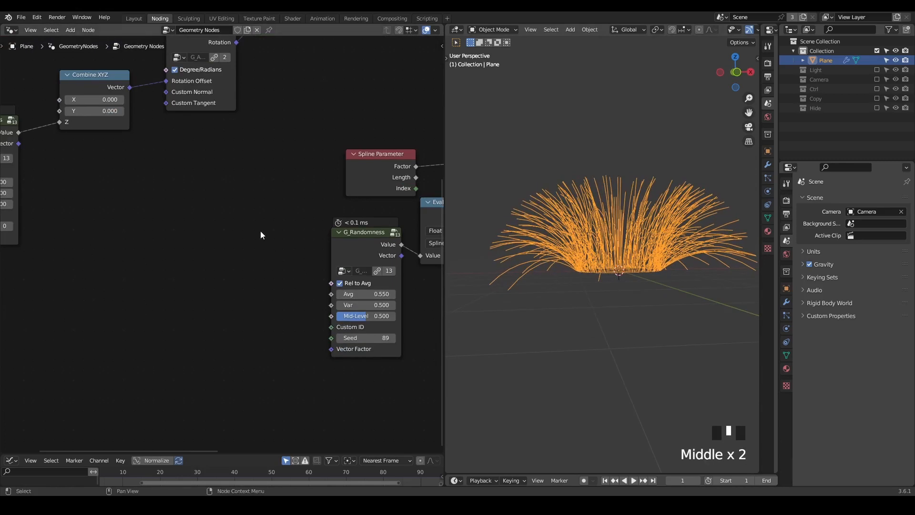
# Move Group Output away from Set Position and insert a Delete Geometry node on the link between them.
pyautogui.scroll(-6, 260, 231)
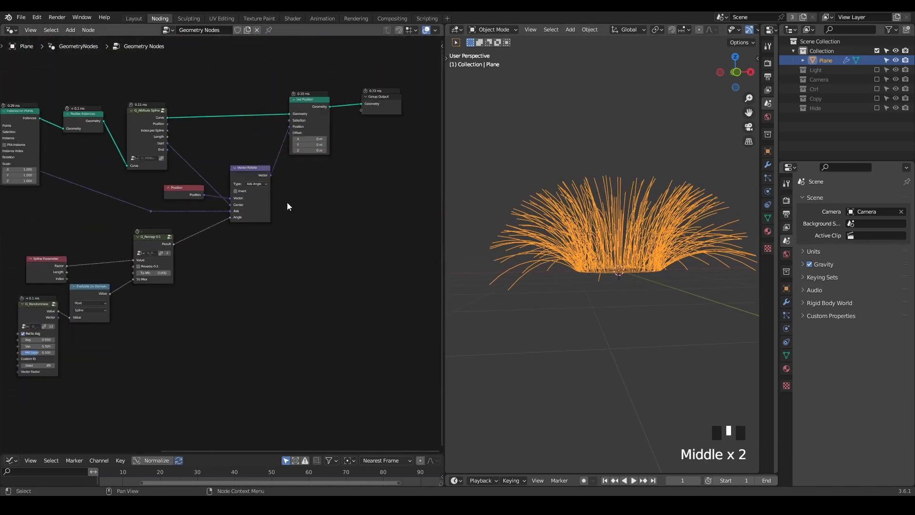
pyautogui.moveTo(352, 142); pyautogui.dragTo(236, 197, button='middle')
pyautogui.moveTo(265, 162); pyautogui.dragTo(390, 160)
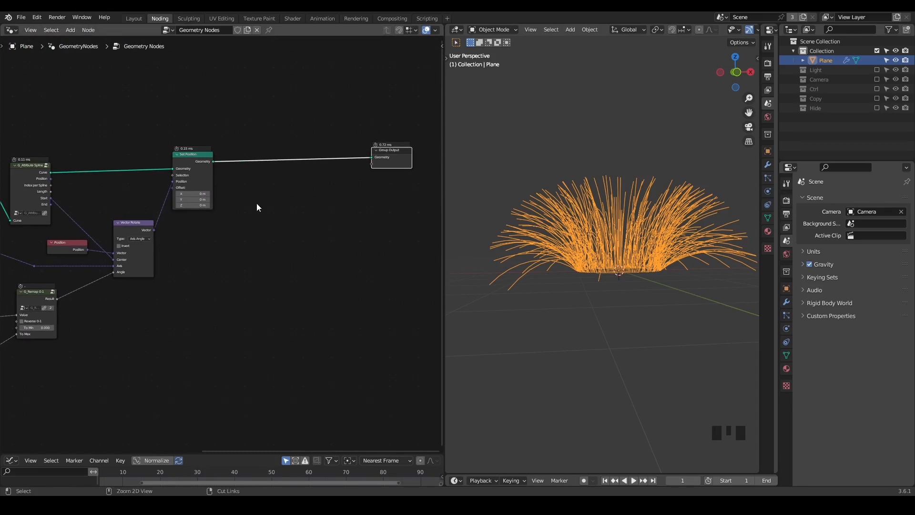
pyautogui.hotkey('shift', 'a')
pyautogui.press('s')
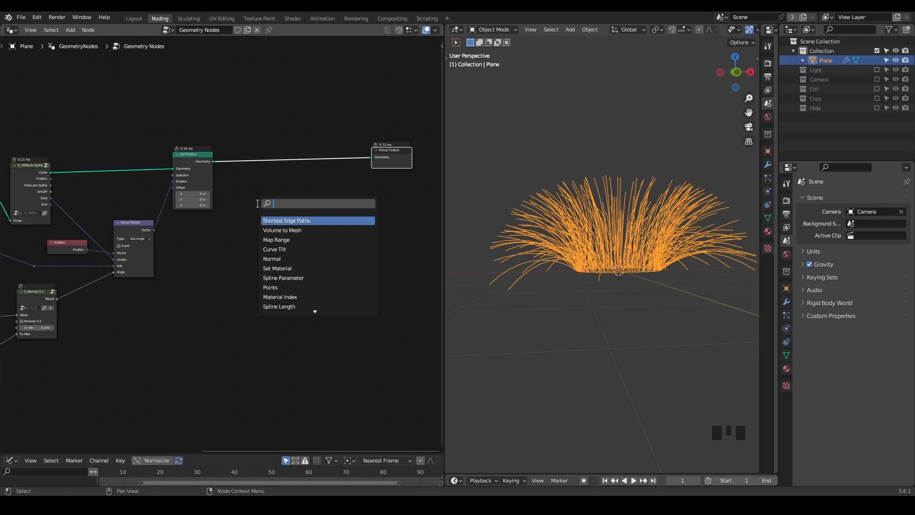
pyautogui.write('splin')
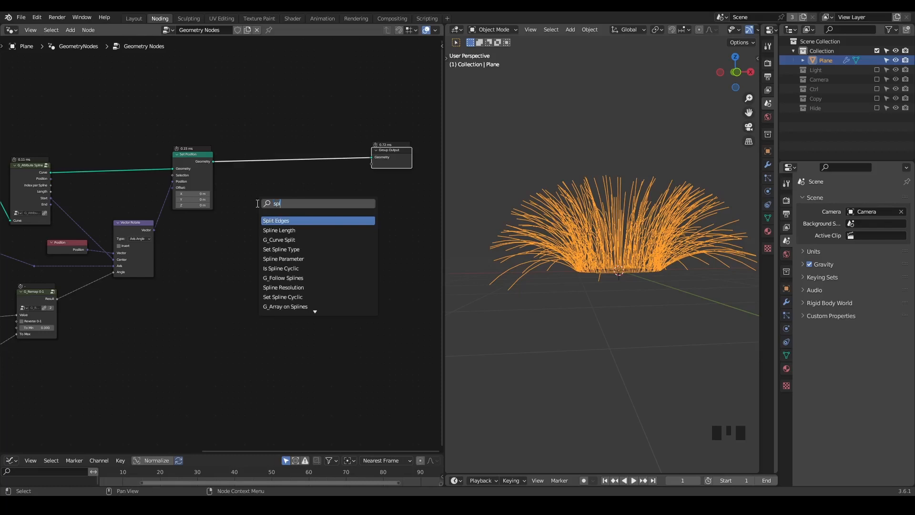
pyautogui.hotkey('ctrl', 'a')
pyautogui.write('dele')
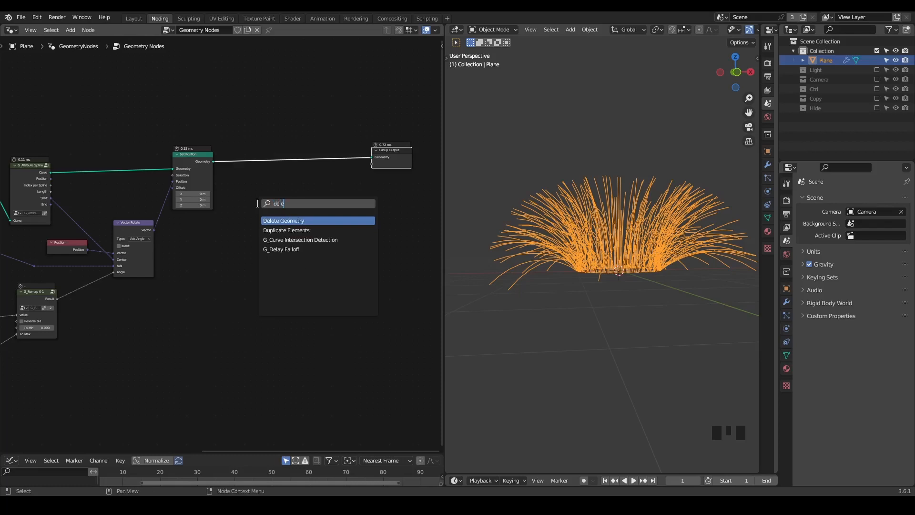
pyautogui.press('Return')
pyautogui.click(291, 149)
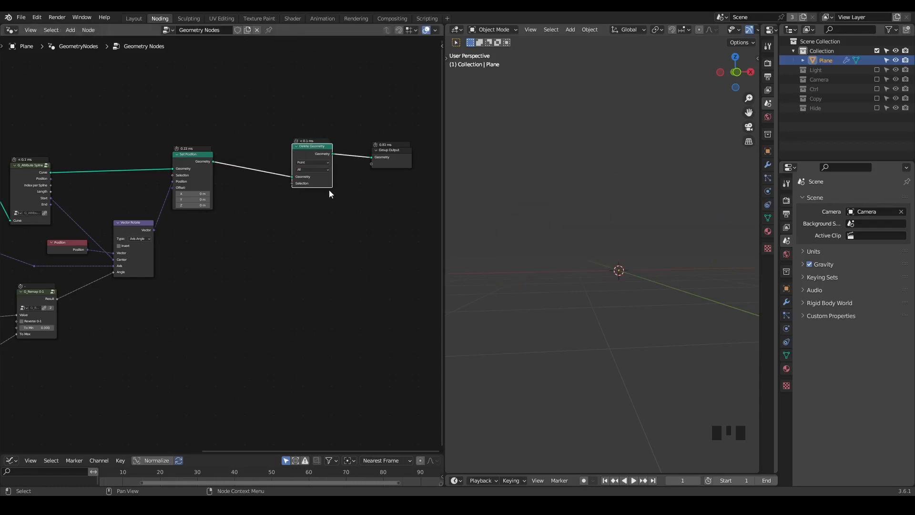
# Widen the node editor area by shifting its border with the 3D viewport.
pyautogui.scroll(6, 327, 186)
pyautogui.moveTo(325, 194); pyautogui.dragTo(299, 206, button='middle')
pyautogui.scroll(1, 222, 189)
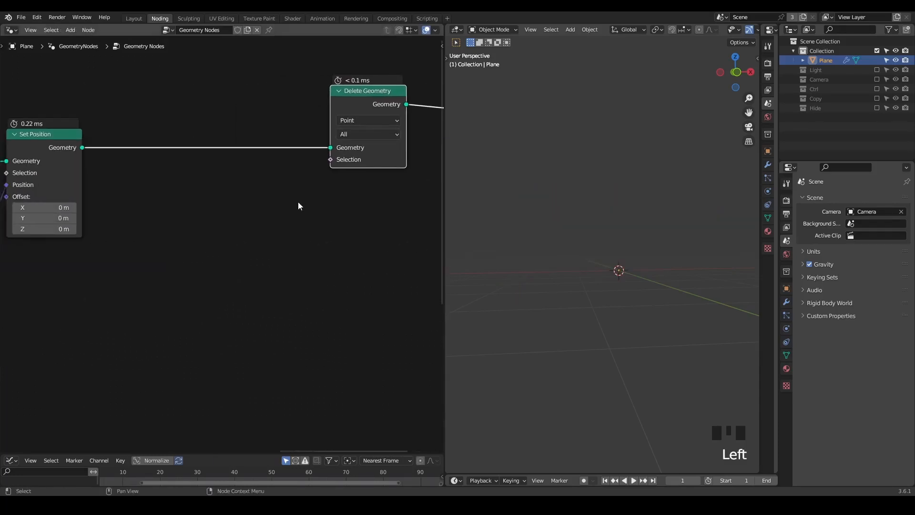
pyautogui.click(309, 206)
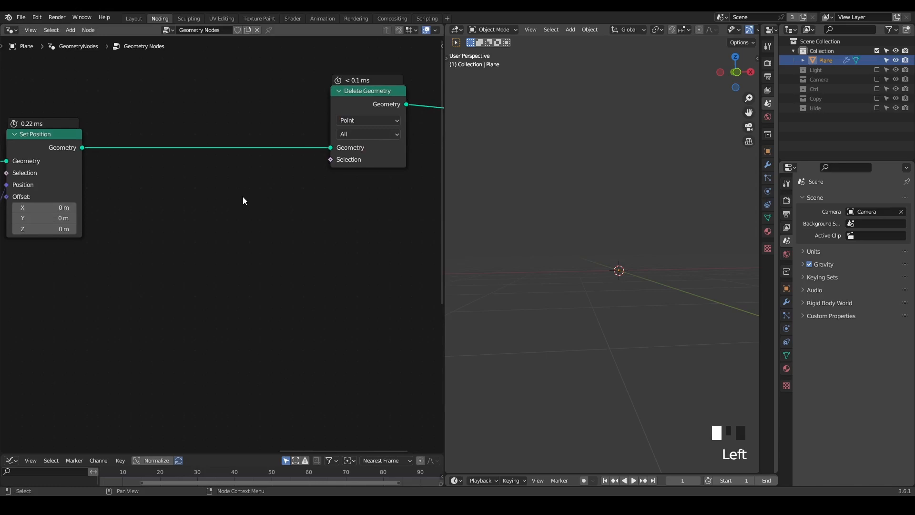
pyautogui.moveTo(295, 202); pyautogui.dragTo(314, 185, button='middle')
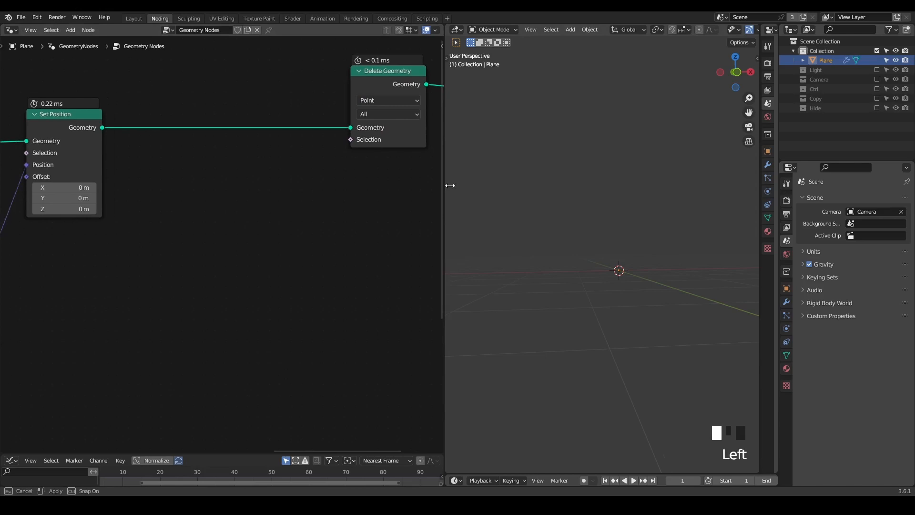
pyautogui.moveTo(446, 186); pyautogui.dragTo(509, 189)
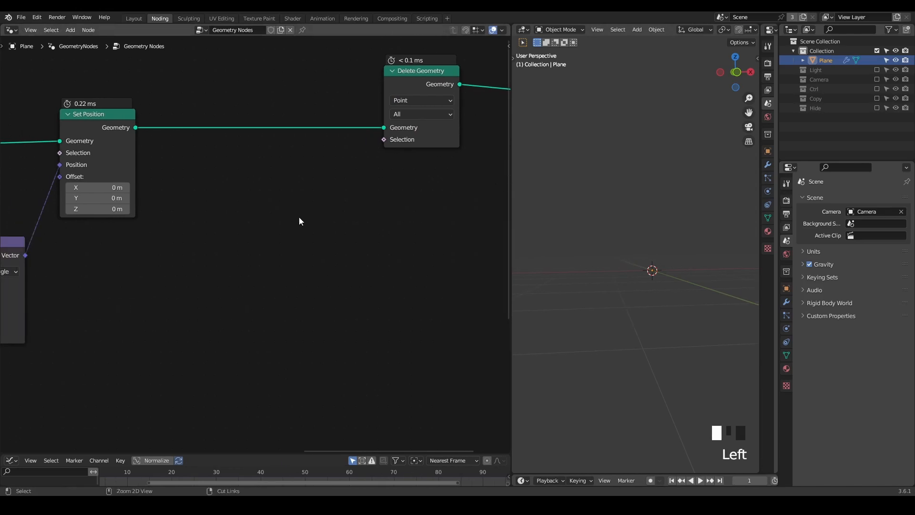
# Add a Position node below Set Position and feed it into a new Separate XYZ node.
pyautogui.hotkey('ctrl', 'space')
pyautogui.write('pos')
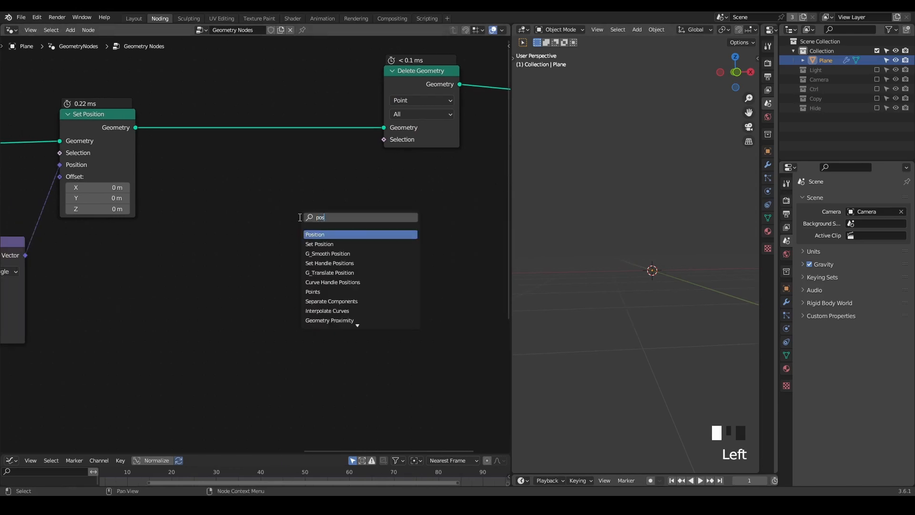
pyautogui.press('Return')
pyautogui.click(222, 257)
pyautogui.moveTo(239, 252); pyautogui.dragTo(335, 265)
pyautogui.write('separa')
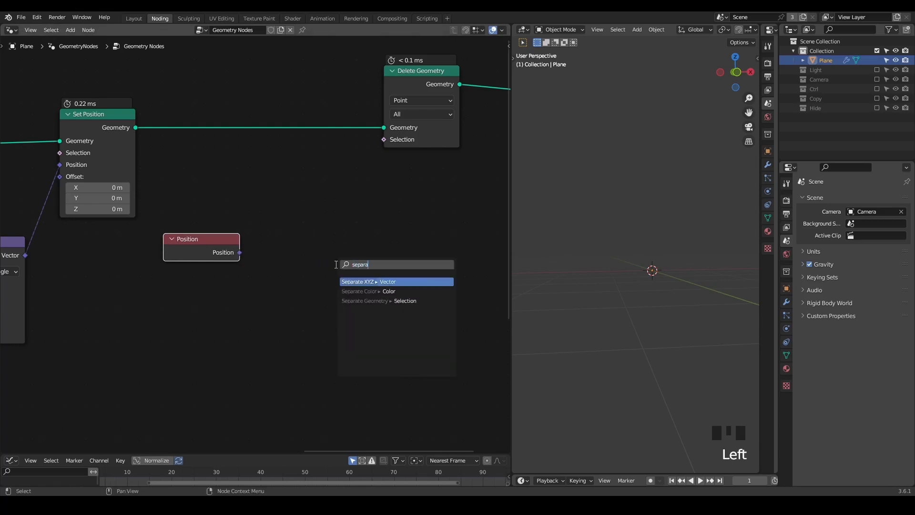
pyautogui.press('Return')
pyautogui.click(280, 220)
# Compare the separated Z with a Less Than node at B 0.1 and connect its result to the Delete Geometry selection.
pyautogui.moveTo(280, 221); pyautogui.dragTo(220, 230, button='middle')
pyautogui.moveTo(295, 262); pyautogui.dragTo(373, 266)
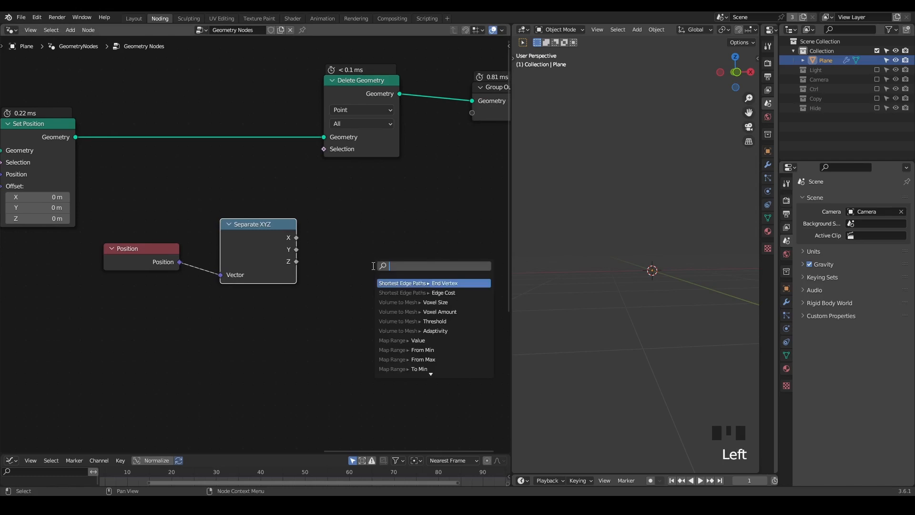
pyautogui.write('less than')
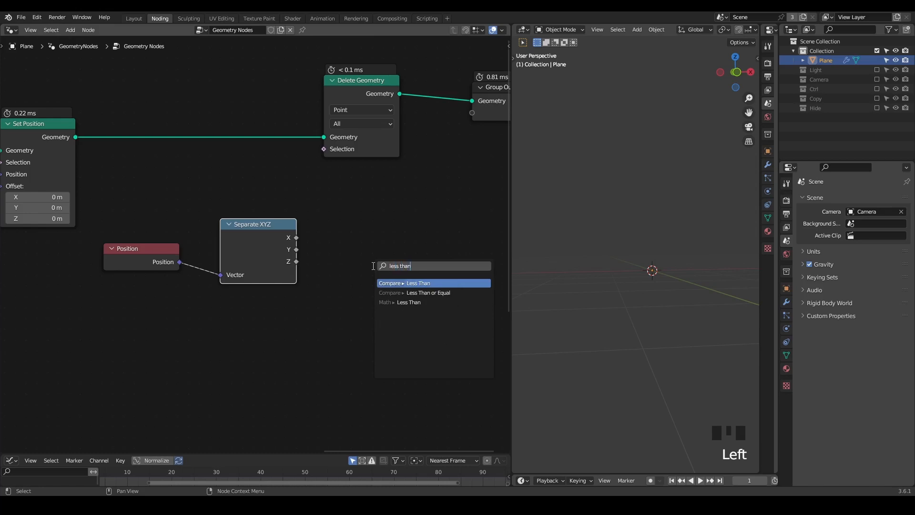
pyautogui.press('Return')
pyautogui.click(342, 243)
pyautogui.doubleClick(386, 305)
pyautogui.write('0.1')
pyautogui.press('Return')
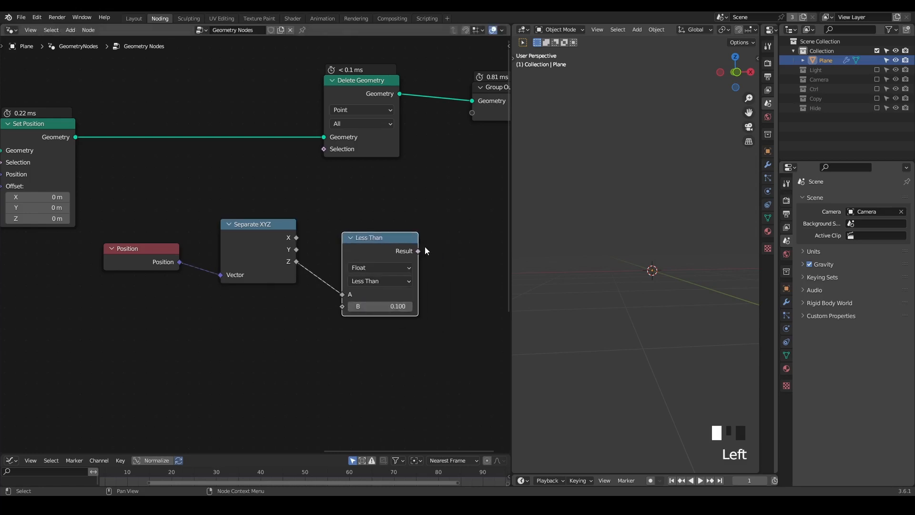
pyautogui.moveTo(418, 251); pyautogui.dragTo(324, 149)
pyautogui.moveTo(621, 267); pyautogui.dragTo(613, 265, button='middle')
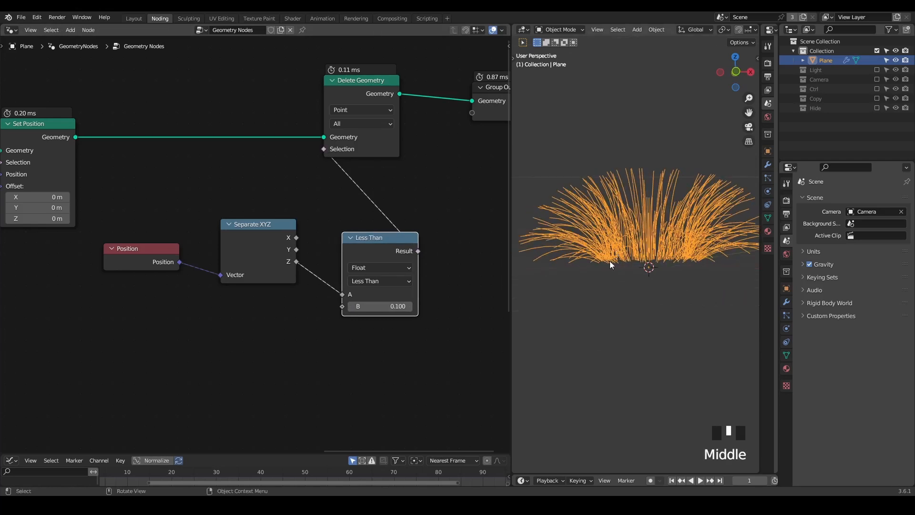
# Make room before Delete Geometry and insert an And boolean node between the Less Than result and its selection.
pyautogui.moveTo(373, 197); pyautogui.dragTo(235, 239, button='middle')
pyautogui.moveTo(385, 91); pyautogui.dragTo(414, 191)
pyautogui.moveTo(280, 286); pyautogui.dragTo(326, 245, button='middle')
pyautogui.moveTo(325, 246); pyautogui.dragTo(392, 182)
pyautogui.write('and')
pyautogui.press('Return')
pyautogui.click(373, 228)
# Add a Spline Parameter node below the Position node.
pyautogui.moveTo(340, 257); pyautogui.dragTo(410, 220, button='middle')
pyautogui.scroll(-1, 410, 223)
pyautogui.hotkey('shift', 'a')
pyautogui.write('s')
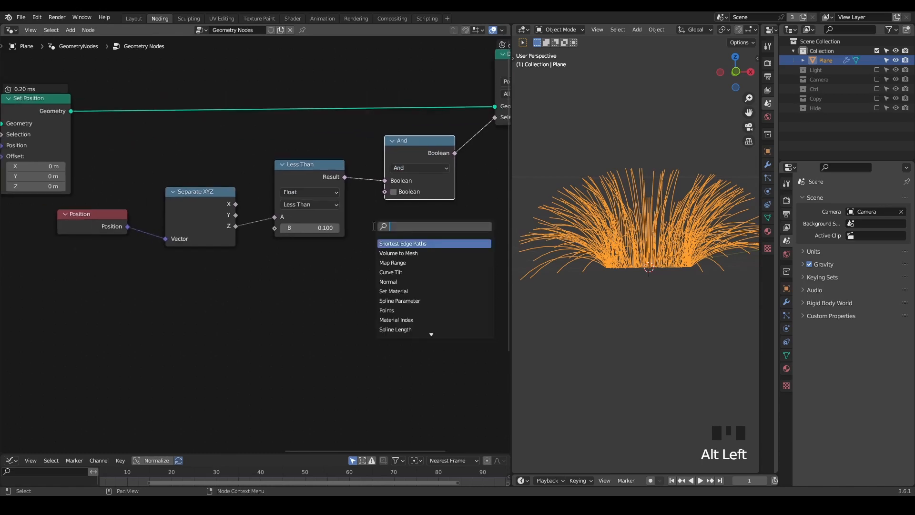
pyautogui.write('spline para')
pyautogui.press('Return')
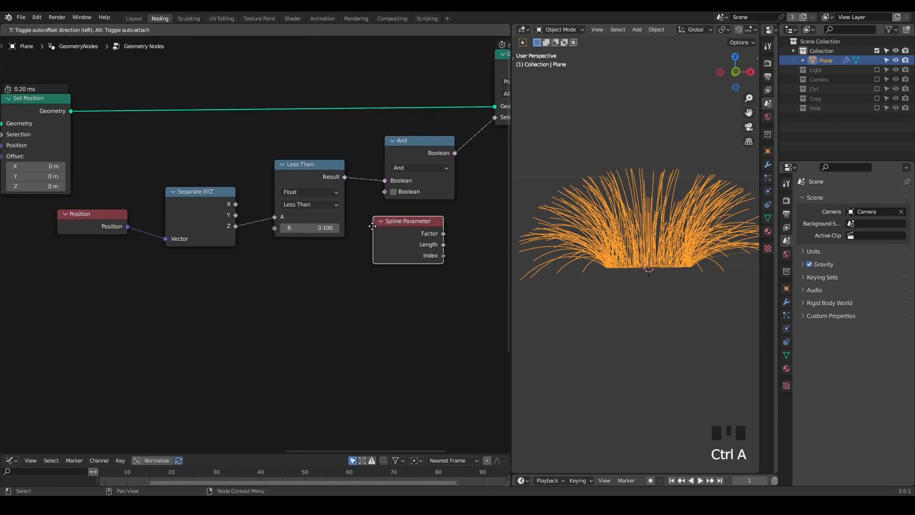
pyautogui.click(86, 281)
# Feed the Spline Parameter factor into a new Greater Than compare node with B set to 0.5.
pyautogui.moveTo(125, 291); pyautogui.dragTo(254, 280)
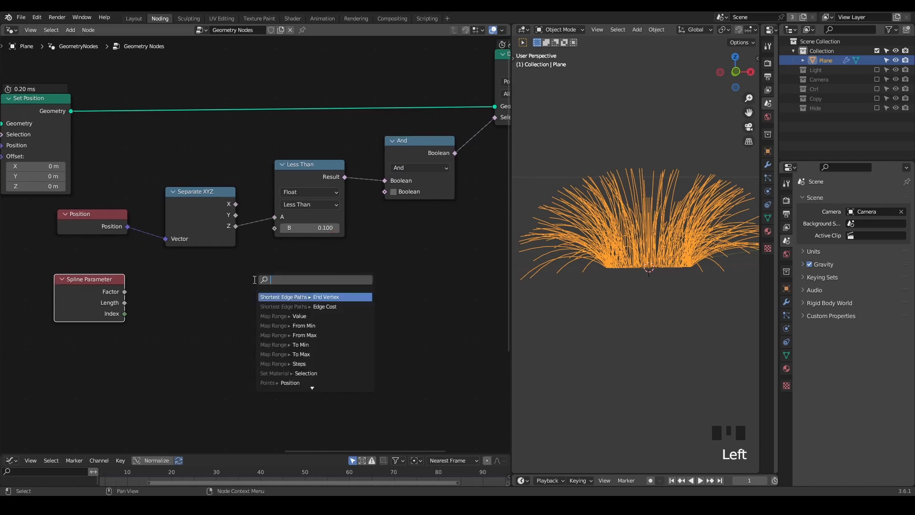
pyautogui.write('greater')
pyautogui.press('Return')
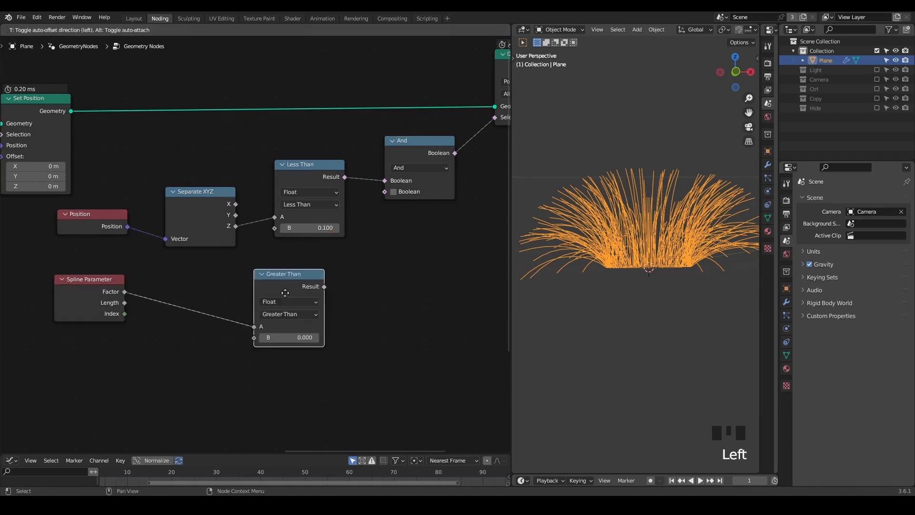
pyautogui.click(261, 327)
pyautogui.click(261, 327)
pyautogui.write('0.5')
pyautogui.press('Return')
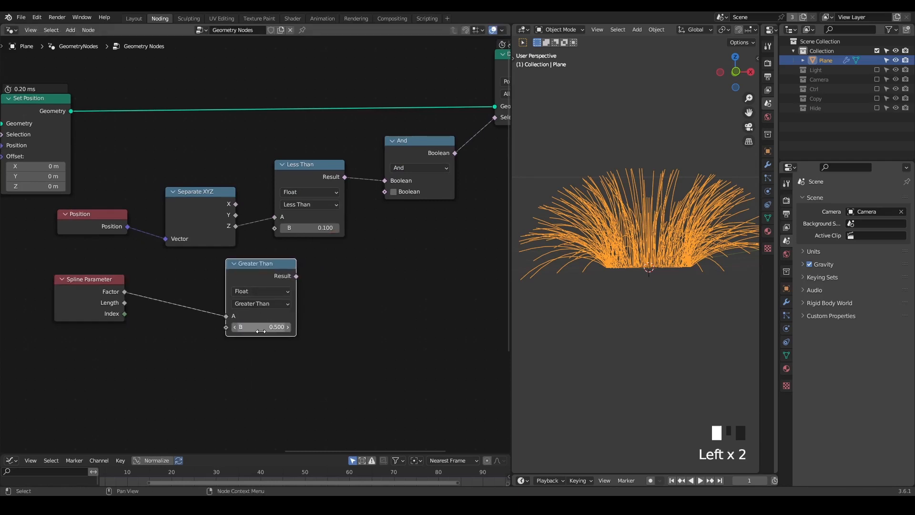
# Connect the Greater Than result to the second Boolean input of And and place the node below Less Than.
pyautogui.moveTo(587, 242); pyautogui.dragTo(611, 228, button='middle')
pyautogui.moveTo(296, 276); pyautogui.dragTo(385, 191)
pyautogui.moveTo(249, 285); pyautogui.dragTo(289, 313)
pyautogui.moveTo(636, 248); pyautogui.dragTo(647, 254, button='middle')
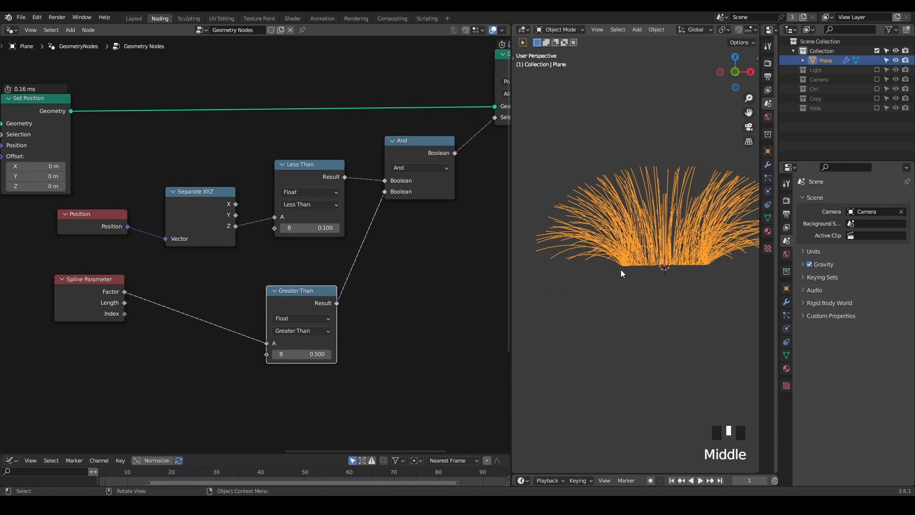
pyautogui.moveTo(670, 252); pyautogui.dragTo(672, 305, button='middle')
# Move Group Output further away and insert a G_Array on Splines node between Delete Geometry and Group Output.
pyautogui.moveTo(378, 205); pyautogui.dragTo(105, 291, button='middle')
pyautogui.moveTo(378, 161); pyautogui.dragTo(479, 162)
pyautogui.moveTo(393, 208); pyautogui.dragTo(275, 199, button='middle')
pyautogui.moveTo(367, 169); pyautogui.dragTo(430, 159)
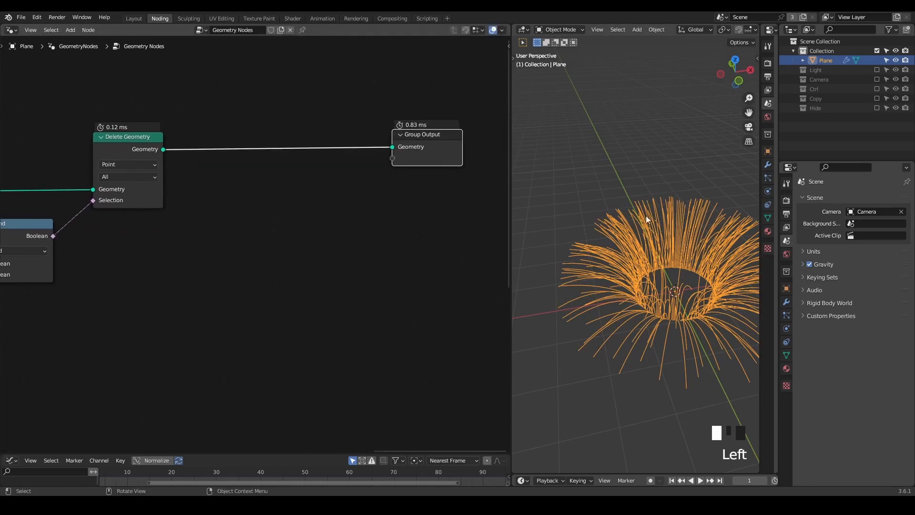
pyautogui.hotkey('shift', 'a')
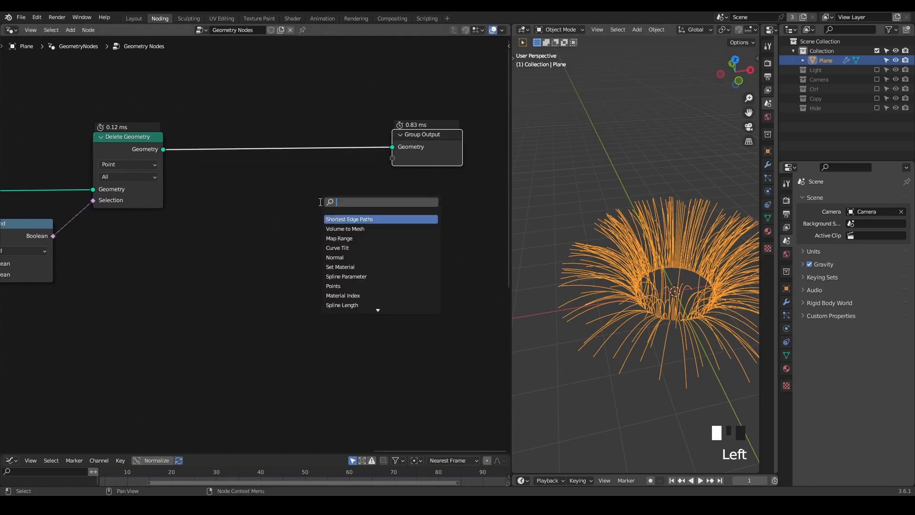
pyautogui.write('ara')
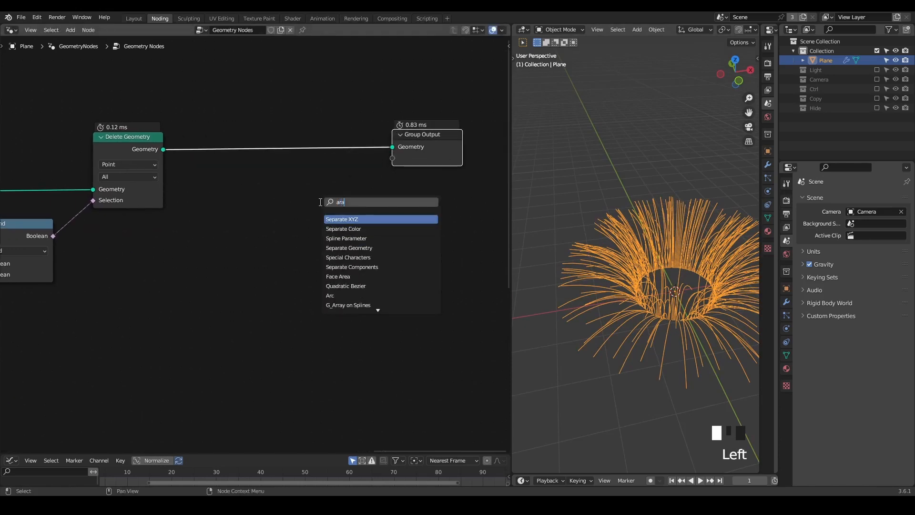
pyautogui.write('ray')
pyautogui.press('Return')
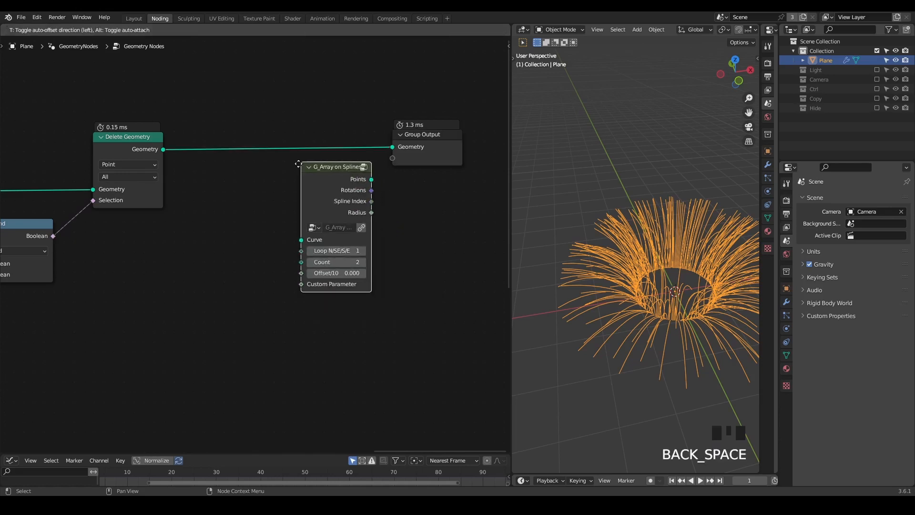
pyautogui.click(283, 118)
# Move G_Array on Splines closer to Delete Geometry and shift Group Output further away to free space between them.
pyautogui.moveTo(388, 218); pyautogui.dragTo(343, 201, button='middle')
pyautogui.moveTo(388, 123); pyautogui.dragTo(451, 111)
pyautogui.moveTo(274, 96); pyautogui.dragTo(244, 105)
pyautogui.moveTo(336, 180); pyautogui.dragTo(259, 199, button='middle')
pyautogui.moveTo(370, 153); pyautogui.dragTo(443, 141)
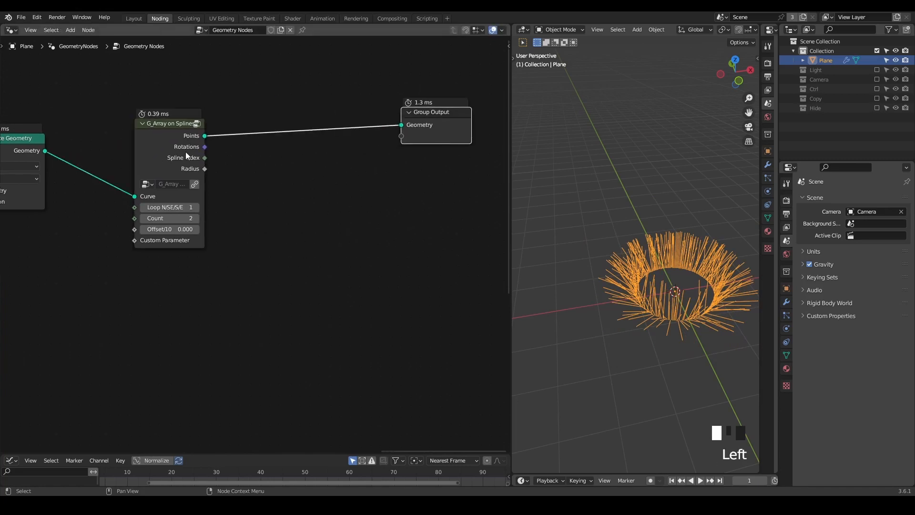
pyautogui.moveTo(204, 141)
pyautogui.moveTo(574, 263); pyautogui.dragTo(563, 230, button='middle')
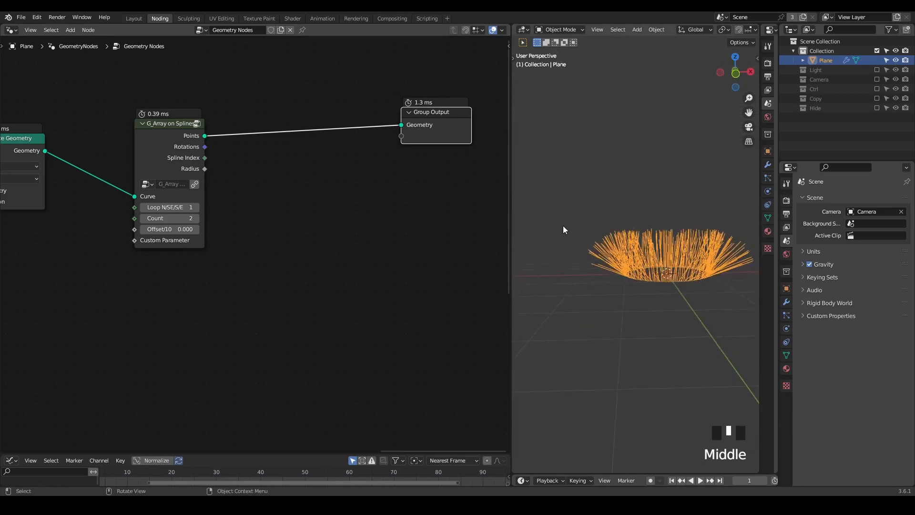
# Insert a G_Curve Points Preview node between G_Array on Splines and Group Output.
pyautogui.moveTo(265, 156); pyautogui.dragTo(287, 160, button='middle')
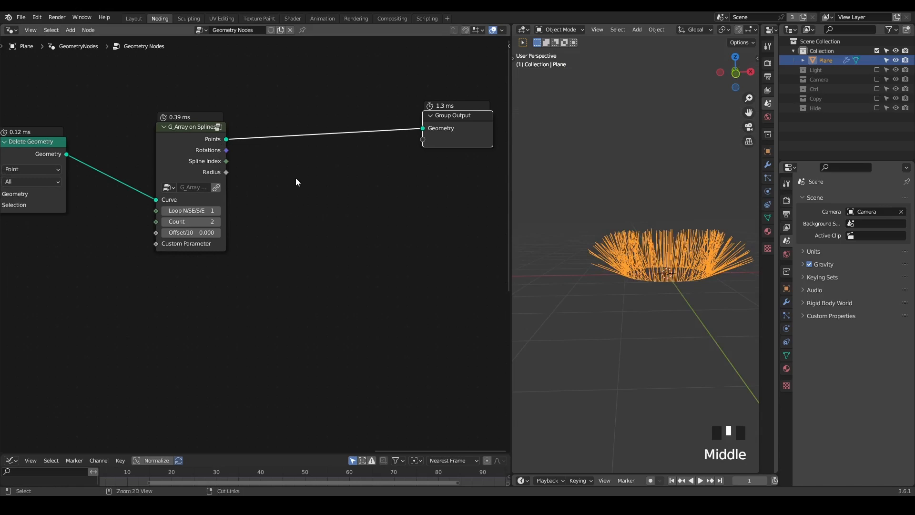
pyautogui.hotkey('shift', 'a')
pyautogui.write('to')
pyautogui.press('BackSpace')
pyautogui.press('BackSpace')
pyautogui.write('curve points pre')
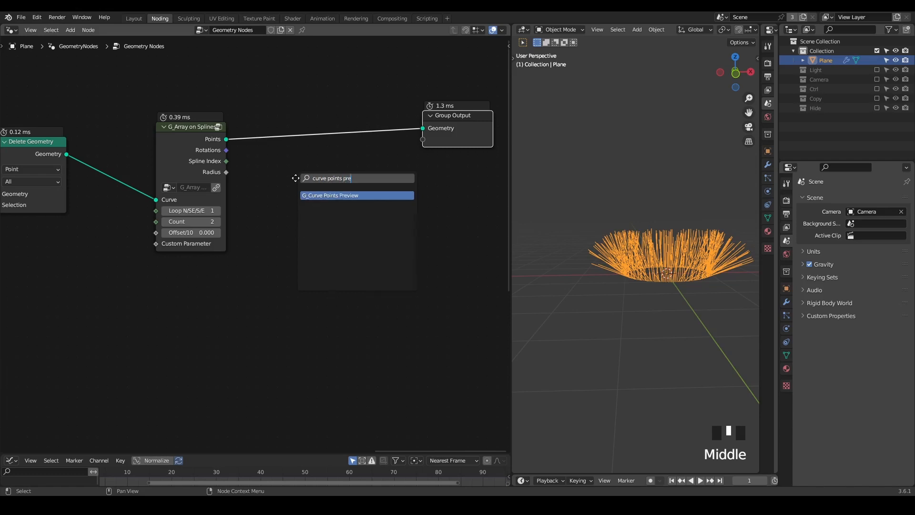
pyautogui.press('Return')
pyautogui.click(303, 118)
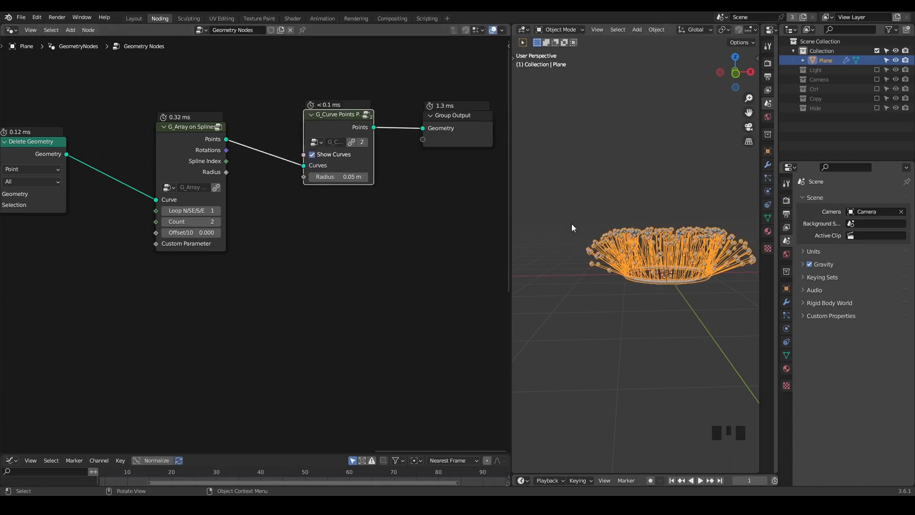
# Raise the Count of G_Array on Splines to 76 and inspect the denser points along the curls.
pyautogui.moveTo(572, 227); pyautogui.dragTo(615, 266, button='middle')
pyautogui.scroll(3, 614, 267)
pyautogui.keyDown('shift'); pyautogui.moveTo(660, 362); pyautogui.dragTo(639, 281, button='middle'); pyautogui.keyUp('shift')
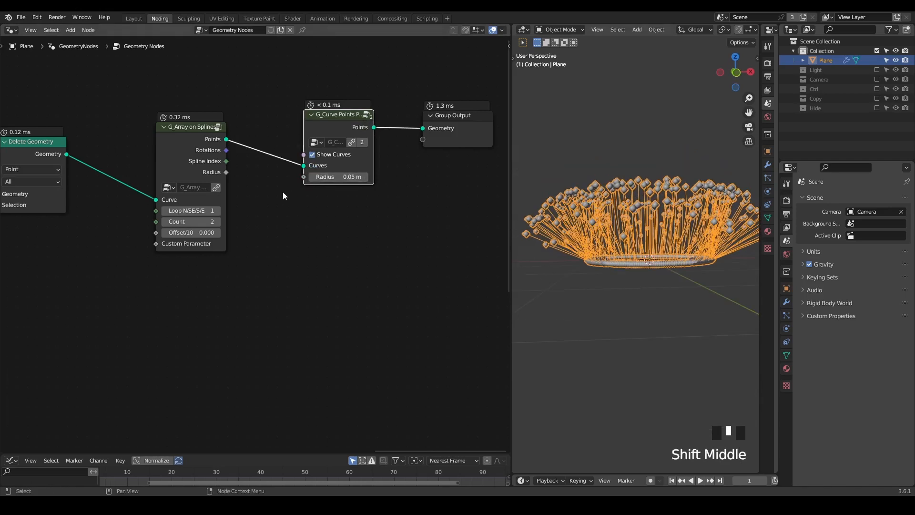
pyautogui.scroll(1, 285, 196)
pyautogui.moveTo(182, 218); pyautogui.dragTo(253, 217)
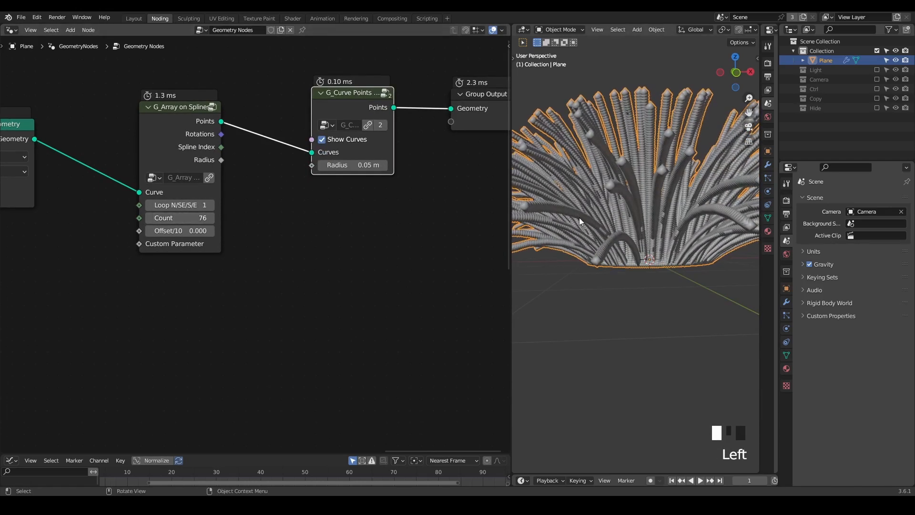
pyautogui.scroll(-3, 581, 222)
pyautogui.moveTo(580, 223); pyautogui.dragTo(586, 250, button='middle')
# Shift the array and output nodes away from Delete Geometry and insert a Set Curve Radius node before G_Array on Splines.
pyautogui.moveTo(467, 61); pyautogui.dragTo(380, 145)
pyautogui.click(189, 165)
pyautogui.hotkey('ctrl', 'space')
pyautogui.write('set curve r')
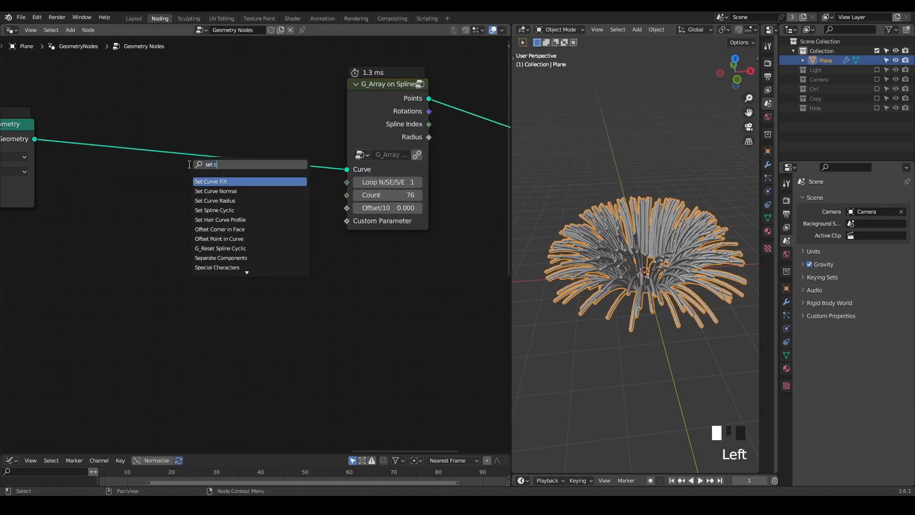
pyautogui.press('Return')
pyautogui.click(201, 153)
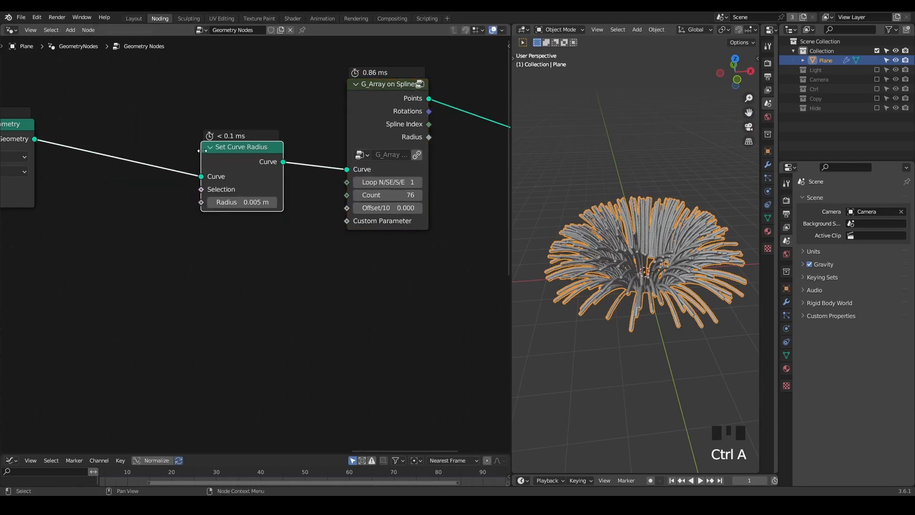
pyautogui.moveTo(228, 154); pyautogui.dragTo(250, 143)
pyautogui.moveTo(178, 229); pyautogui.dragTo(215, 205, button='middle')
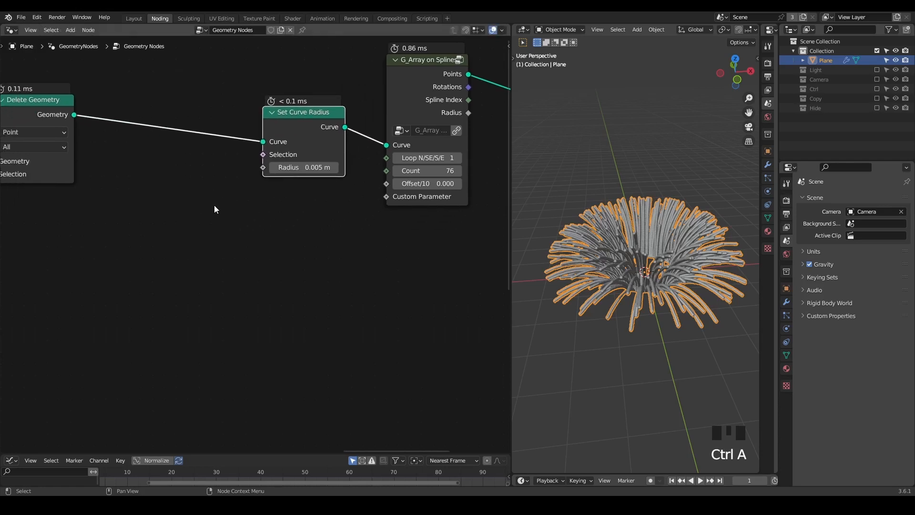
# Add a Spline Parameter node and connect its Factor to the Radius input of Set Curve Radius.
pyautogui.hotkey('ctrl', 'a')
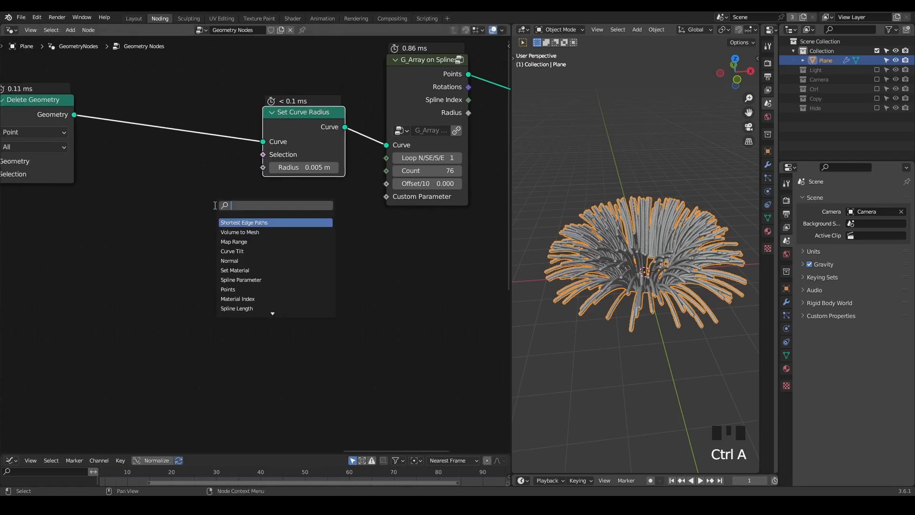
pyautogui.write('spline par')
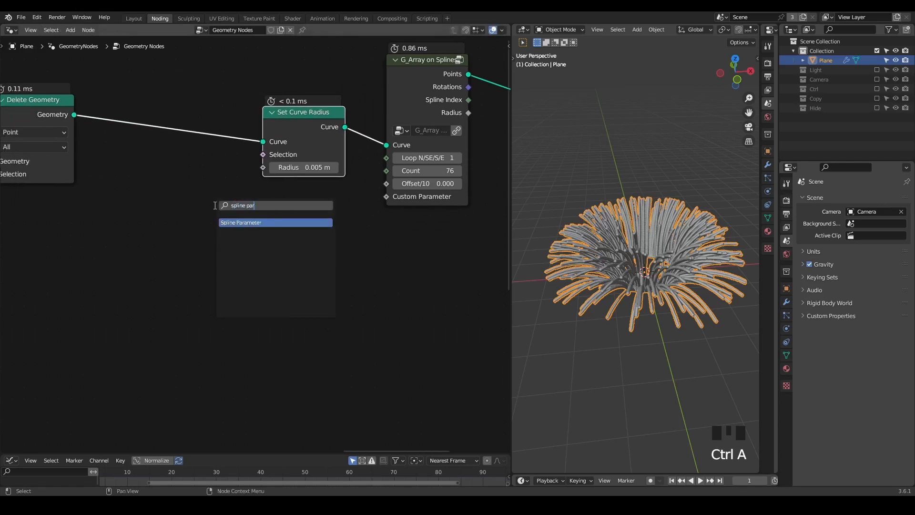
pyautogui.press('Return')
pyautogui.click(97, 195)
pyautogui.moveTo(184, 205); pyautogui.dragTo(264, 177)
# Connect the Radius output of G_Array on Splines to the Radius input of the G_Curve Points Preview node.
pyautogui.moveTo(299, 212); pyautogui.dragTo(75, 258, button='middle')
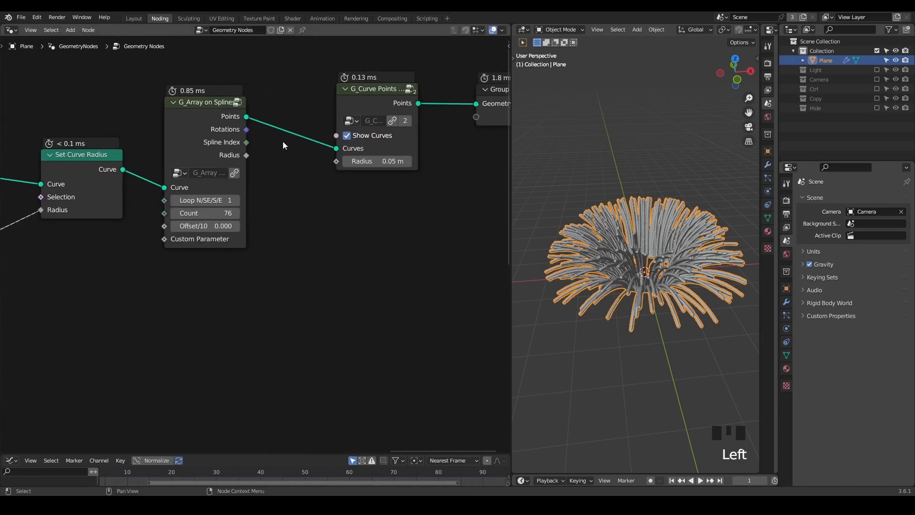
pyautogui.moveTo(247, 157); pyautogui.dragTo(335, 161)
pyautogui.moveTo(601, 248); pyautogui.dragTo(607, 255, button='middle')
# Make room before the preview node and insert a G_Remap 0-1 node on the Radius link from G_Array on Splines.
pyautogui.moveTo(349, 192); pyautogui.dragTo(273, 207, button='middle')
pyautogui.moveTo(412, 62); pyautogui.dragTo(372, 158)
pyautogui.moveTo(116, 279); pyautogui.dragTo(311, 236, button='middle')
pyautogui.scroll(-4, 310, 236)
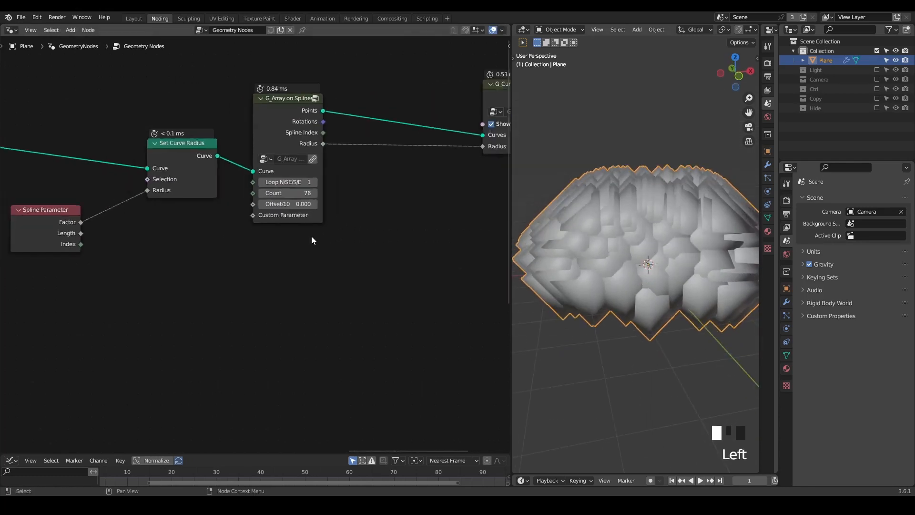
pyautogui.hotkey('shift', 'a')
pyautogui.write('sremap')
pyautogui.press('Return')
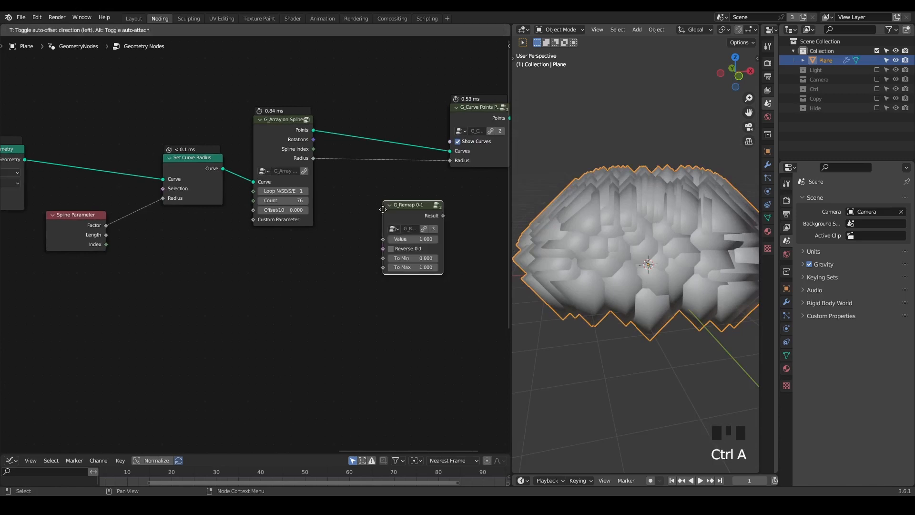
pyautogui.click(376, 201)
# Set To Max of G_Remap 0-1 to 0.060 and enable Reverse 0-1 so the points taper toward the tips.
pyautogui.scroll(1, 403, 235)
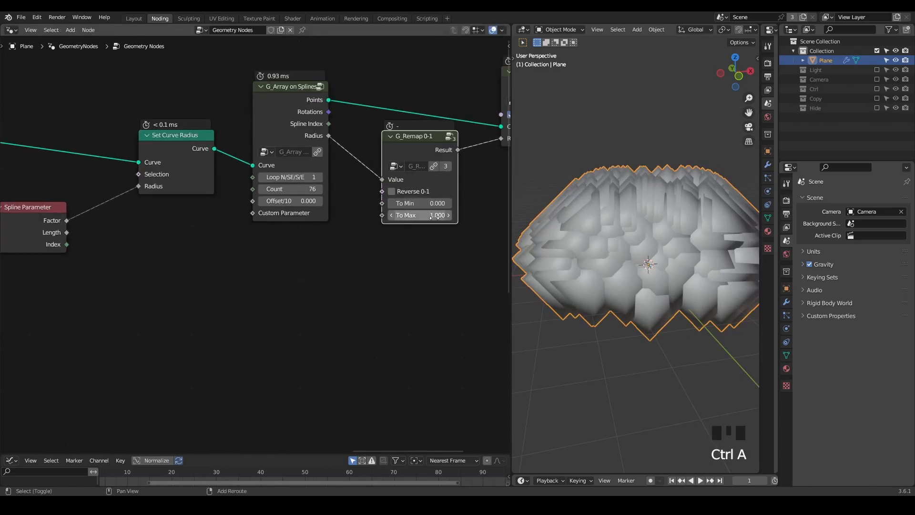
pyautogui.moveTo(419, 215)
pyautogui.keyDown('shift'); pyautogui.mouseDown()
pyautogui.moveTo(390, 215)
pyautogui.moveTo(409, 215)
pyautogui.mouseUp(); pyautogui.keyUp('shift')
pyautogui.click(425, 193)
pyautogui.moveTo(560, 222); pyautogui.dragTo(584, 181, button='middle')
pyautogui.scroll(3, 597, 233)
pyautogui.moveTo(597, 232); pyautogui.dragTo(616, 224, button='middle')
pyautogui.scroll(-1, 610, 230)
# Adjust the Offset of G_Array on Splines to -8.240 and turn off Show Curves in the preview node.
pyautogui.moveTo(307, 202); pyautogui.dragTo(385, 192, button='middle')
pyautogui.moveTo(381, 190); pyautogui.dragTo(346, 190)
pyautogui.moveTo(399, 258); pyautogui.dragTo(372, 213, button='middle')
pyautogui.click(440, 99)
pyautogui.scroll(4, 604, 241)
pyautogui.moveTo(604, 243); pyautogui.dragTo(599, 243, button='middle')
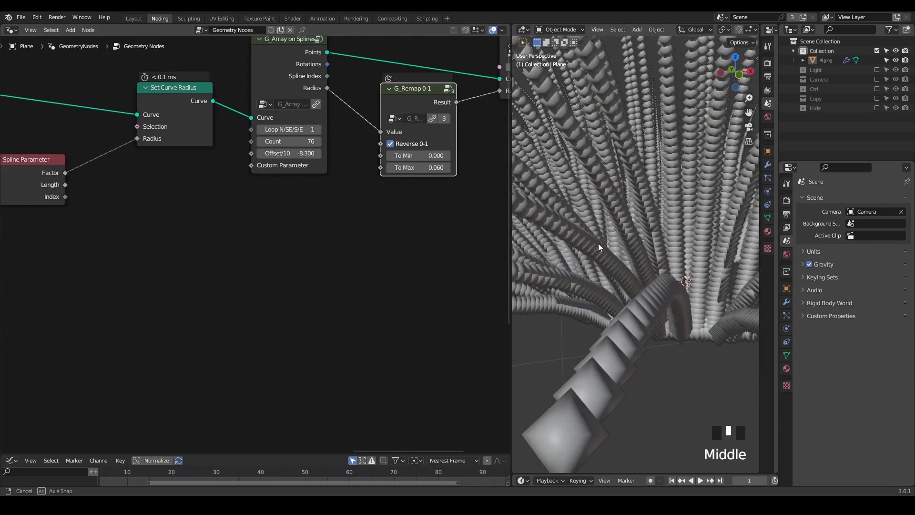
pyautogui.scroll(-3, 598, 243)
pyautogui.keyDown('shift'); pyautogui.moveTo(300, 152); pyautogui.dragTo(267, 153); pyautogui.keyUp('shift')
pyautogui.scroll(-2, 679, 199)
pyautogui.moveTo(678, 199); pyautogui.dragTo(648, 206, button='middle')
pyautogui.moveTo(321, 214); pyautogui.dragTo(325, 278, button='middle')
pyautogui.scroll(3, 325, 280)
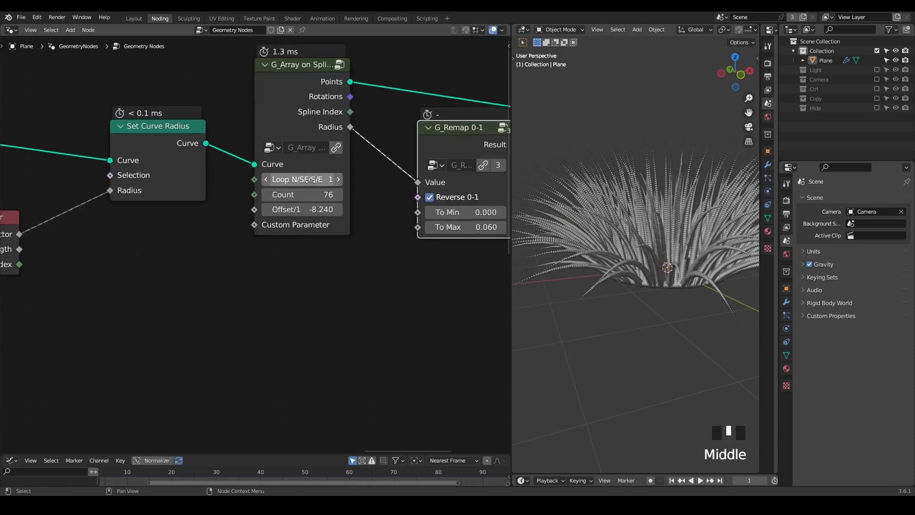
# Set the Loop N/SE/S/E value of G_Array on Splines to 0 and its Offset to -3.480.
pyautogui.click(264, 181)
pyautogui.moveTo(307, 214); pyautogui.dragTo(338, 212, button='middle')
pyautogui.moveTo(338, 211)
pyautogui.mouseDown()
pyautogui.moveTo(315, 211)
pyautogui.moveTo(369, 207)
pyautogui.moveTo(329, 206)
pyautogui.moveTo(351, 206)
pyautogui.mouseUp()
pyautogui.moveTo(581, 199); pyautogui.dragTo(613, 197, button='middle')
# Insert a Points to Volume node between the G_Curve Points Preview node and Group Output, keeping its Resolution on Amount.
pyautogui.moveTo(404, 237); pyautogui.dragTo(192, 276, button='middle')
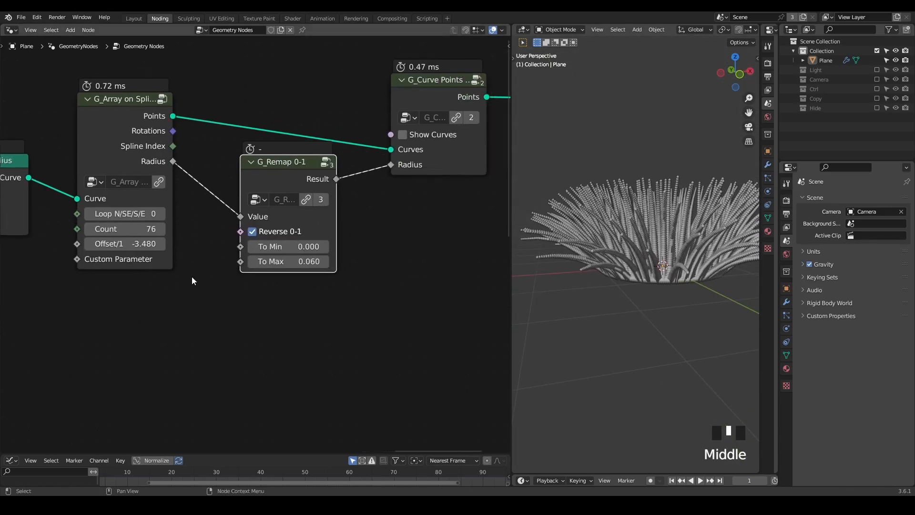
pyautogui.scroll(-1, 254, 244)
pyautogui.moveTo(449, 213); pyautogui.dragTo(358, 217, button='middle')
pyautogui.hotkey('ctrl', 'Tab')
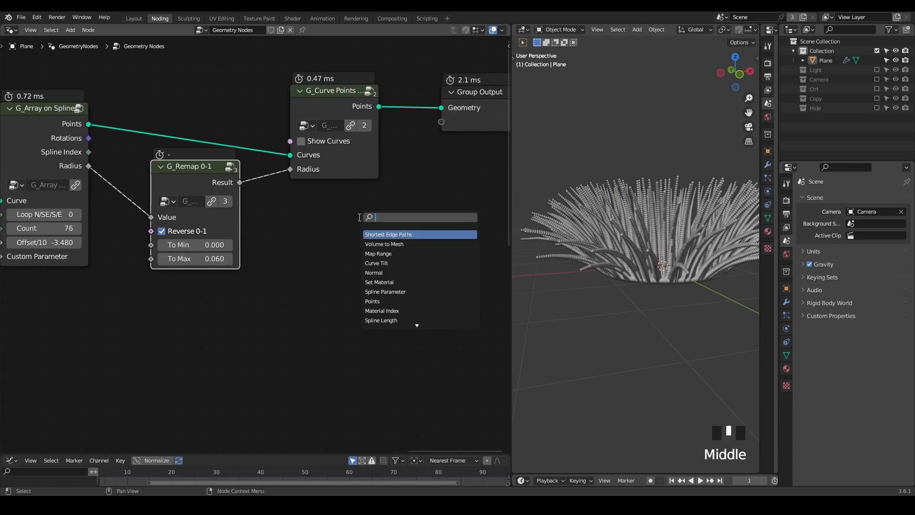
pyautogui.write('points to v')
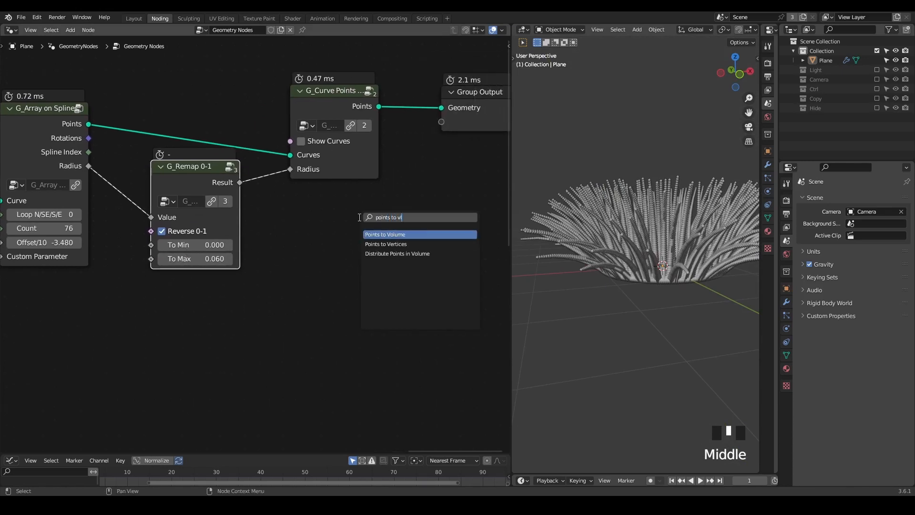
pyautogui.press('Return')
pyautogui.click(395, 87)
pyautogui.moveTo(342, 198); pyautogui.dragTo(278, 218, button='middle')
pyautogui.click(292, 138)
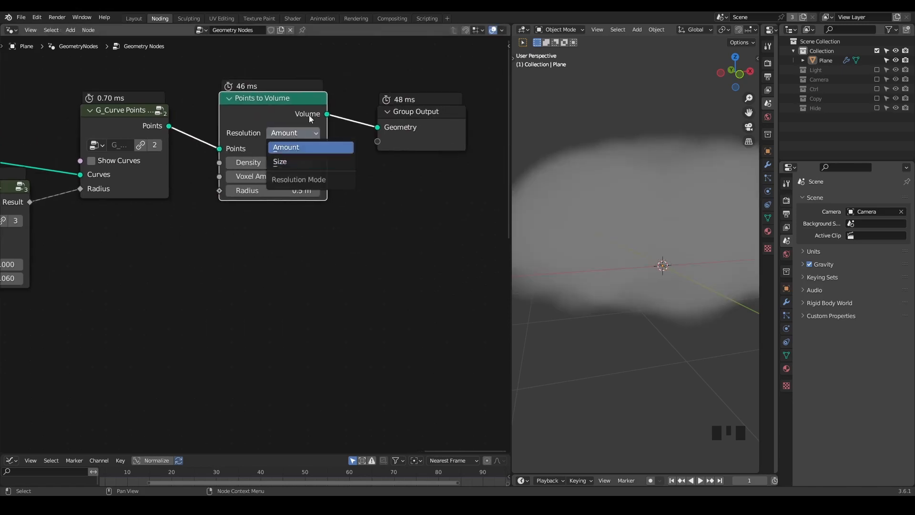
# Insert a Volume to Mesh node between Points to Volume and Group Output.
pyautogui.moveTo(394, 152); pyautogui.dragTo(344, 155, button='middle')
pyautogui.hotkey('shift', 'a')
pyautogui.write('vol')
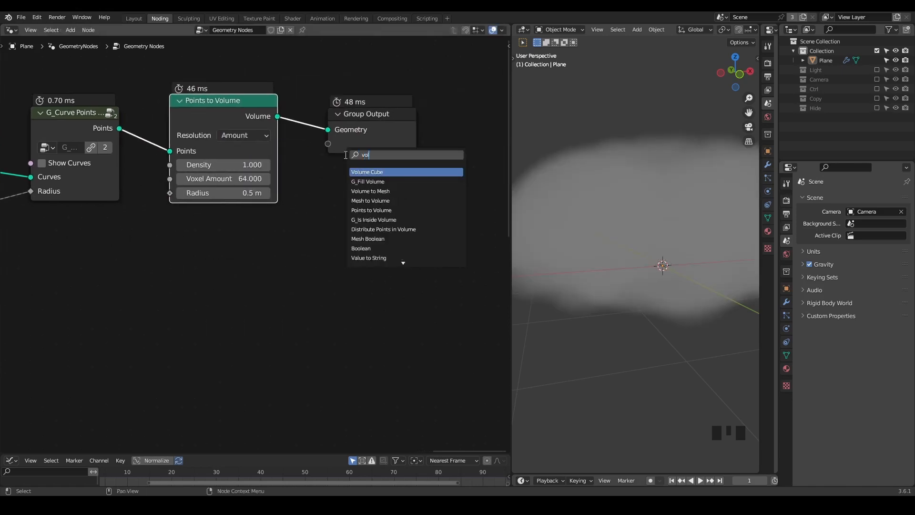
pyautogui.write('ume to mesh')
pyautogui.press('Return')
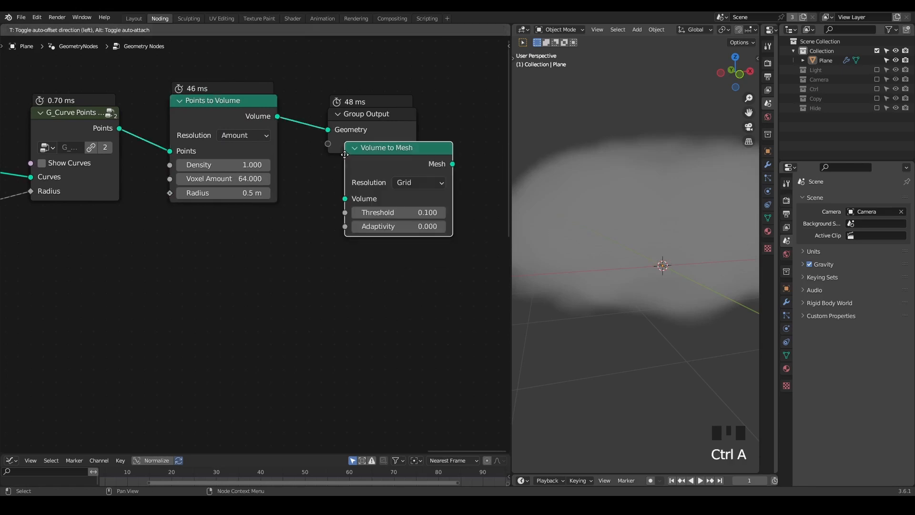
pyautogui.click(318, 106)
# Add a Radius node below the preview node and connect it to the Radius input of Points to Volume.
pyautogui.moveTo(90, 263); pyautogui.dragTo(357, 197, button='middle')
pyautogui.scroll(-2, 357, 198)
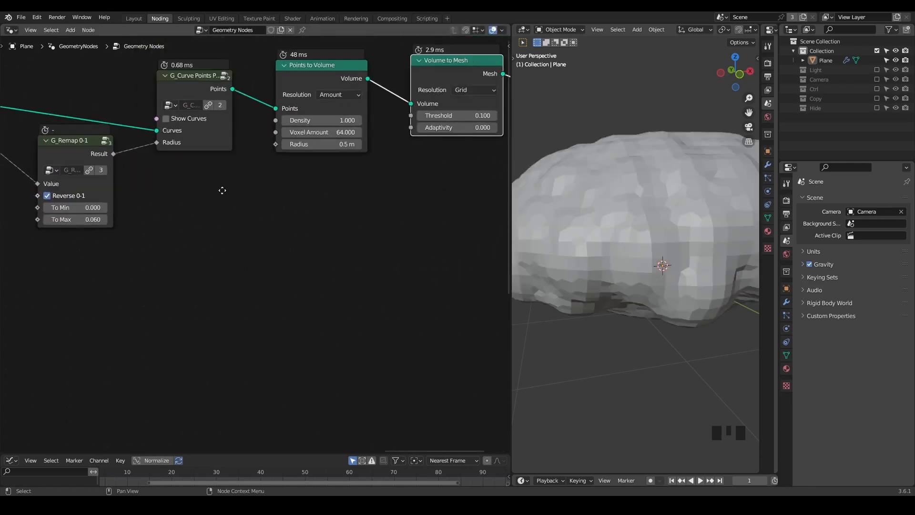
pyautogui.moveTo(222, 190); pyautogui.dragTo(286, 171, button='middle')
pyautogui.hotkey('shift', 'a')
pyautogui.write('srad')
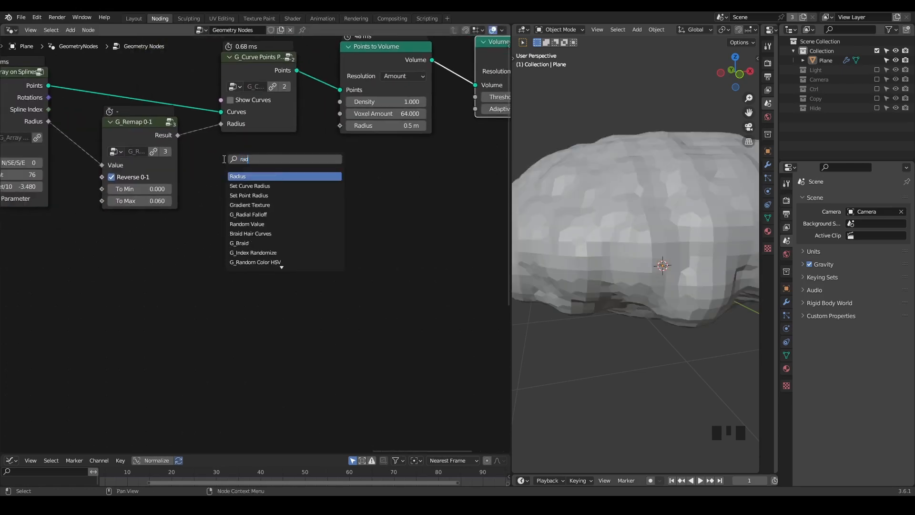
pyautogui.press('Return')
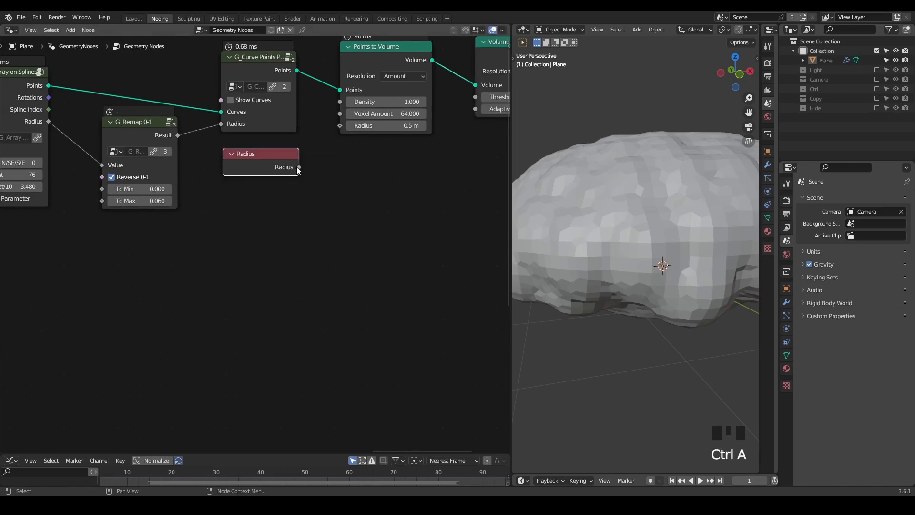
pyautogui.moveTo(344, 125); pyautogui.dragTo(344, 125)
pyautogui.moveTo(238, 163)
pyautogui.mouseDown()
pyautogui.moveTo(230, 174)
pyautogui.moveTo(241, 175)
pyautogui.mouseUp()
# Circle the G_Curve Points Preview node with an annotation stroke and erase the stroke.
pyautogui.moveTo(221, 89); pyautogui.dragTo(261, 99, button='middle')
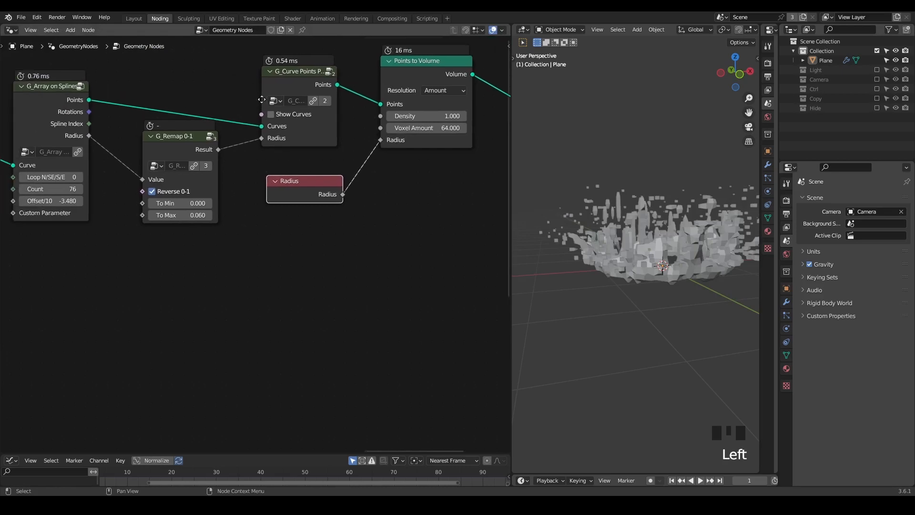
pyautogui.moveTo(254, 55); pyautogui.dragTo(261, 50)
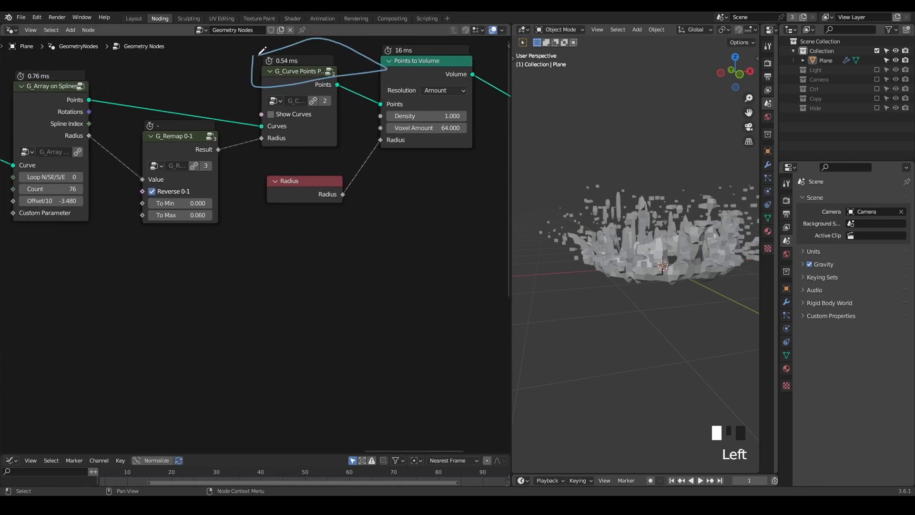
pyautogui.moveTo(366, 59); pyautogui.dragTo(354, 63, button='right')
# Move the Points to Volume node slightly down between the preview node and Volume to Mesh.
pyautogui.moveTo(362, 112); pyautogui.dragTo(225, 153, button='middle')
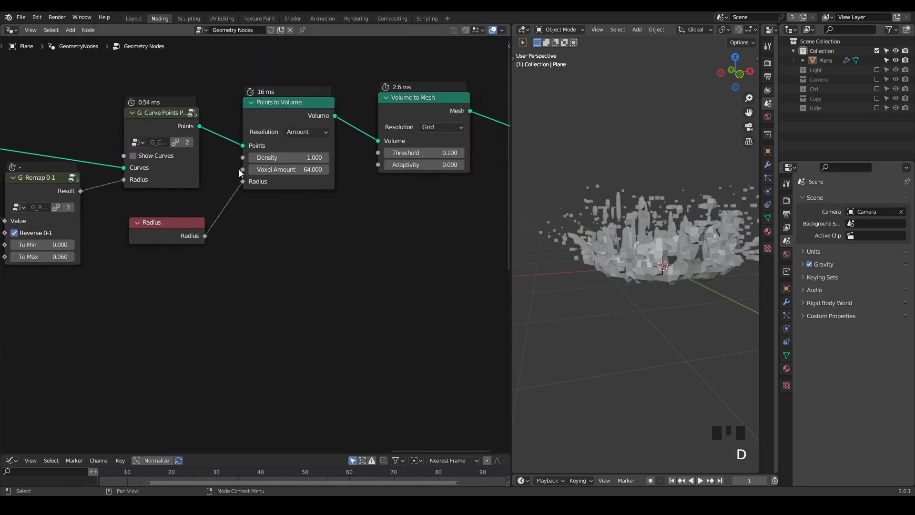
pyautogui.moveTo(278, 108); pyautogui.dragTo(287, 125)
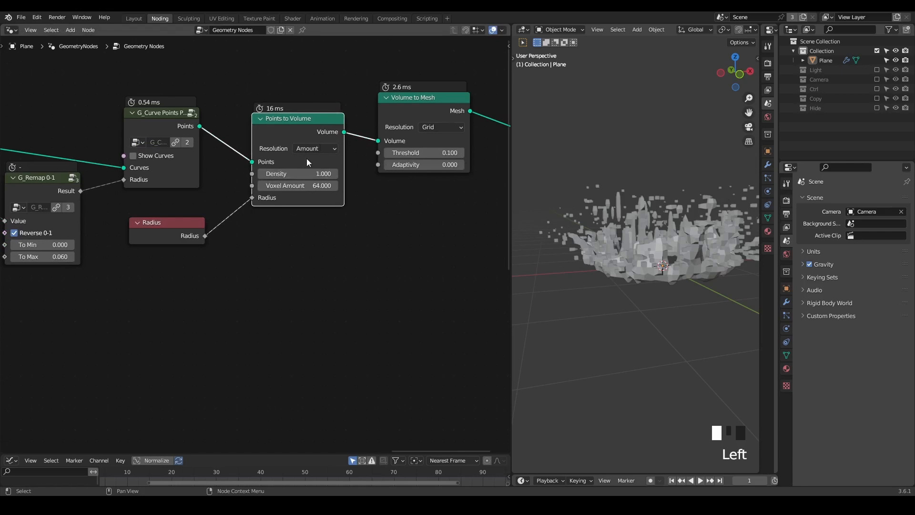
# Try muting the preview node and linking the array's Radius to Points to Volume, then reconnect the Radius node and unmute the preview.
pyautogui.moveTo(185, 210); pyautogui.dragTo(321, 182, button='middle')
pyautogui.click(285, 89)
pyautogui.press('m')
pyautogui.moveTo(88, 148); pyautogui.dragTo(391, 167)
pyautogui.moveTo(342, 207); pyautogui.dragTo(390, 169)
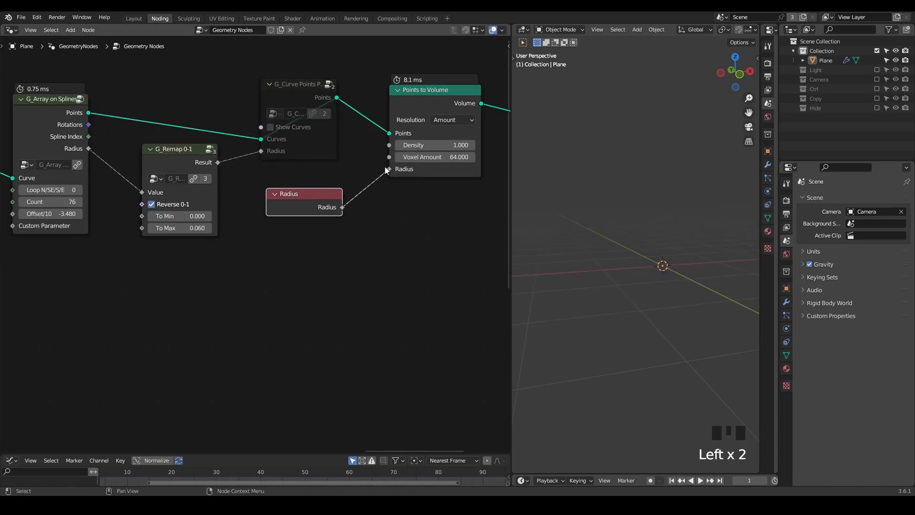
pyautogui.click(305, 107)
pyautogui.press('m')
# Connect the G_Remap 0-1 Result to the Radius of Points to Volume and compare the mesh with the preview node muted and unmuted.
pyautogui.moveTo(210, 163); pyautogui.dragTo(236, 153, button='middle')
pyautogui.moveTo(243, 153); pyautogui.dragTo(413, 157)
pyautogui.click(316, 90)
pyautogui.press('m')
pyautogui.press('m')
pyautogui.press('m')
pyautogui.press('m')
pyautogui.press('m')
pyautogui.press('m')
pyautogui.press('m')
pyautogui.press('m')
pyautogui.press('m')
pyautogui.press('m')
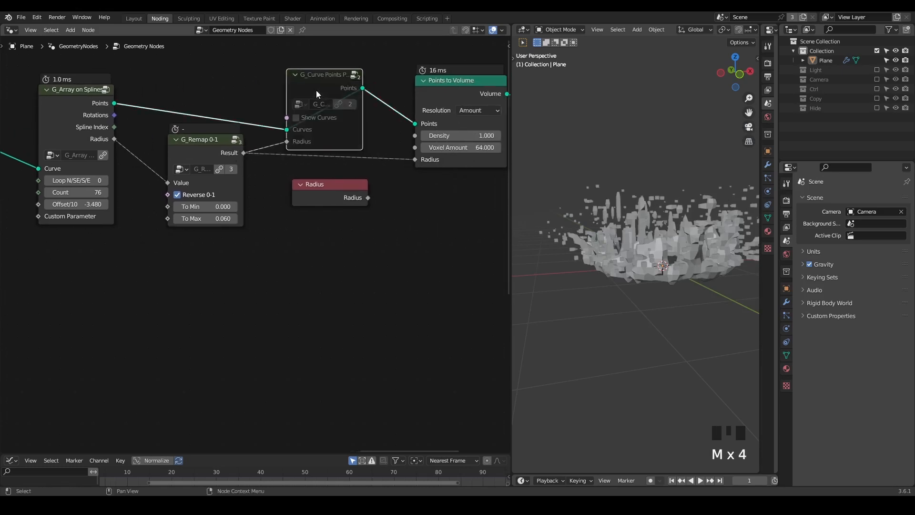
pyautogui.press('m')
pyautogui.press('m')
pyautogui.press('m')
pyautogui.press('m')
# Delete the disconnected Radius node below the preview node.
pyautogui.moveTo(324, 155); pyautogui.dragTo(198, 160, button='middle')
pyautogui.click(217, 198)
pyautogui.press('x')
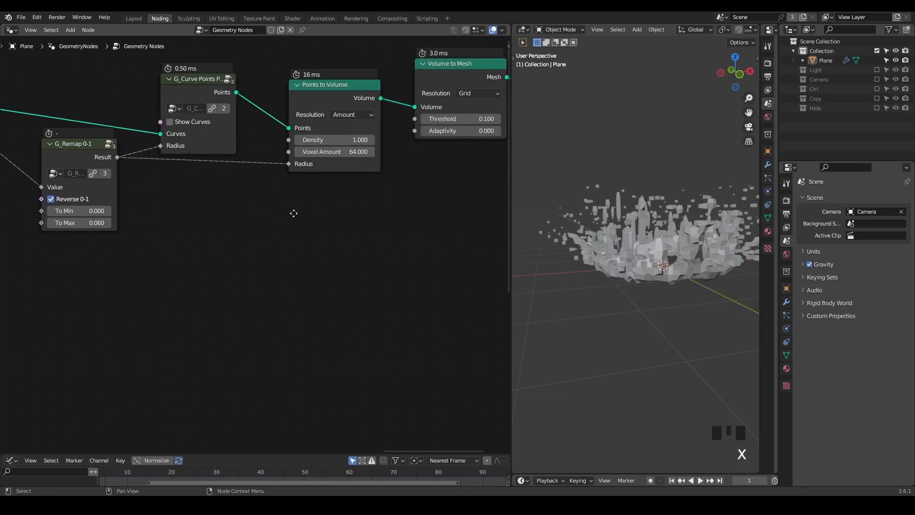
# Set the Voxel Amount of Points to Volume to 256 and inspect the finer mesh.
pyautogui.moveTo(294, 212); pyautogui.dragTo(215, 214, button='middle')
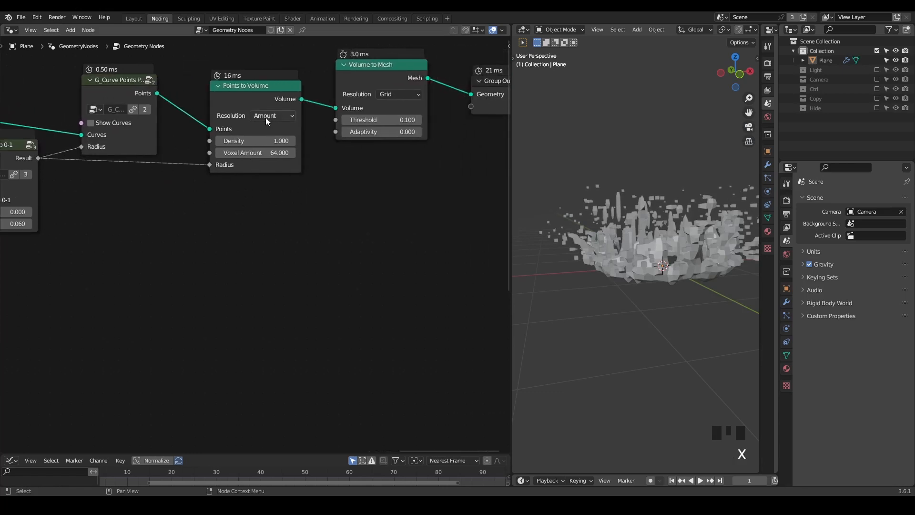
pyautogui.write('6')
pyautogui.click(253, 154)
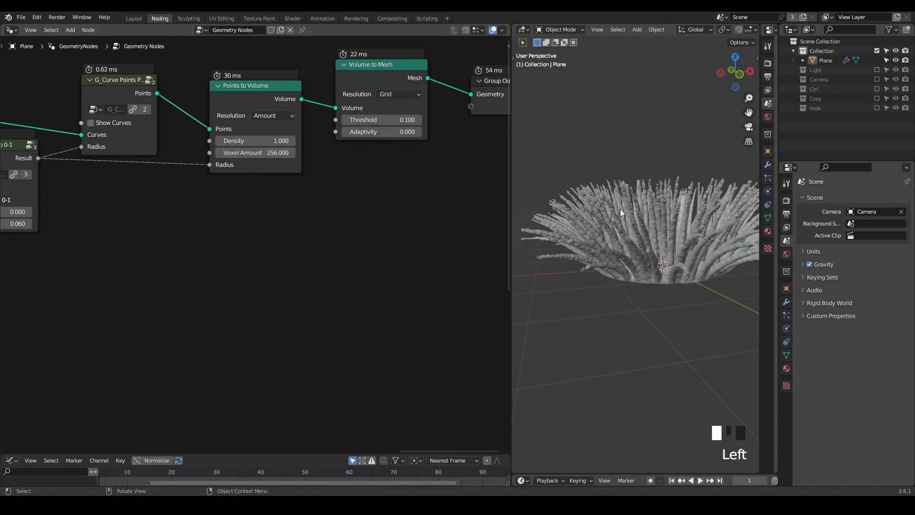
pyautogui.moveTo(619, 208)
pyautogui.mouseDown(button='middle')
pyautogui.moveTo(622, 236)
pyautogui.moveTo(617, 210)
pyautogui.mouseUp(button='middle')
# Move the G_Remap 0-1 node slightly down below the link from G_Array on Splines.
pyautogui.moveTo(238, 212); pyautogui.dragTo(435, 193, button='middle')
pyautogui.moveTo(193, 134); pyautogui.dragTo(188, 149)
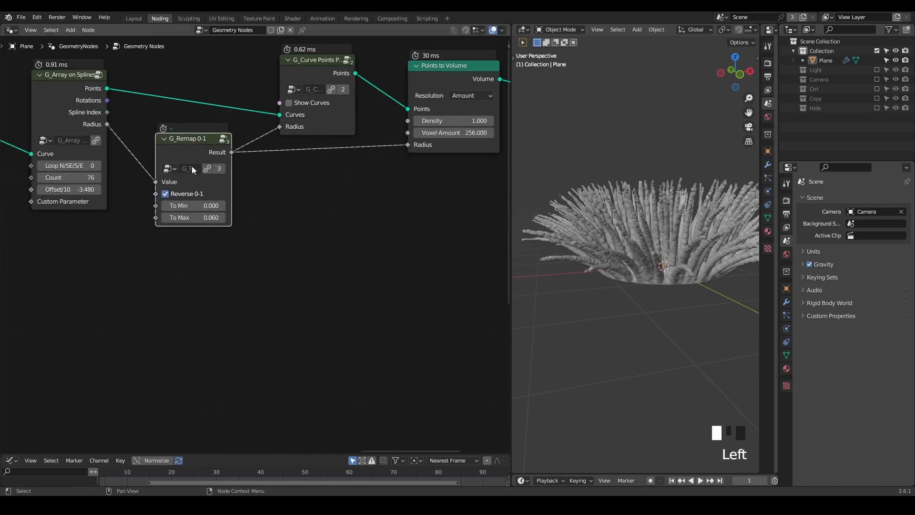
# Set the To Max of G_Remap 0-1 to 0.130 to thicken the strands and inspect the mesh.
pyautogui.keyDown('shift'); pyautogui.moveTo(193, 217); pyautogui.dragTo(219, 218); pyautogui.keyUp('shift')
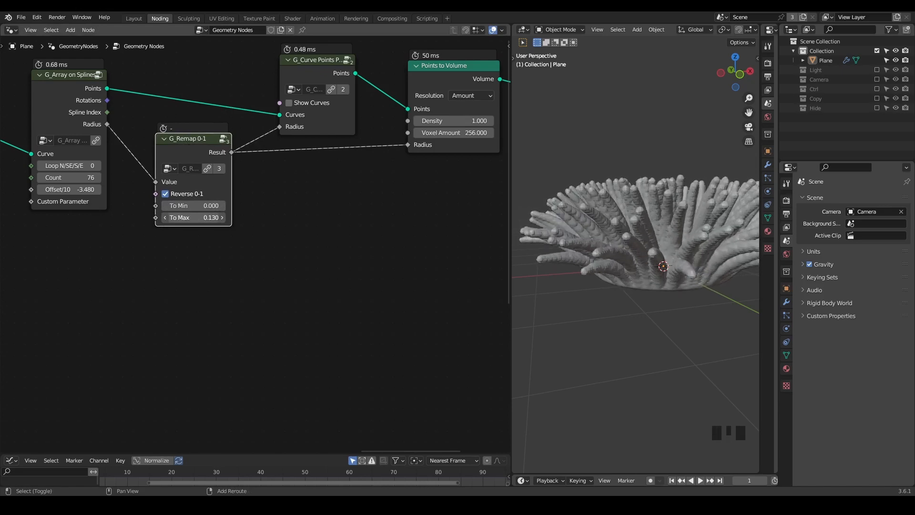
pyautogui.moveTo(591, 198); pyautogui.dragTo(612, 240, button='middle')
# Add a G_Smooth Position node between Volume to Mesh and Group Output.
pyautogui.moveTo(444, 177); pyautogui.dragTo(137, 238, button='middle')
pyautogui.moveTo(355, 186); pyautogui.dragTo(242, 222, button='middle')
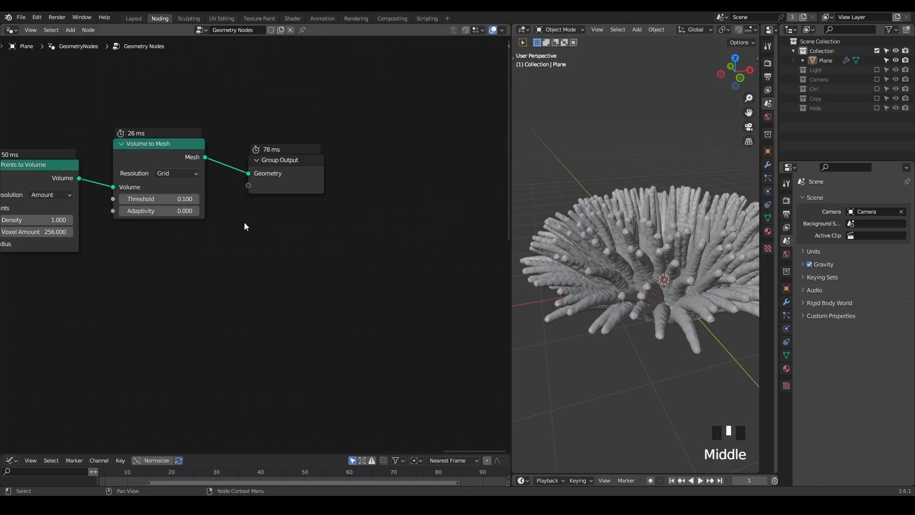
pyautogui.hotkey('shift', 'a')
pyautogui.write('ssmooth posi')
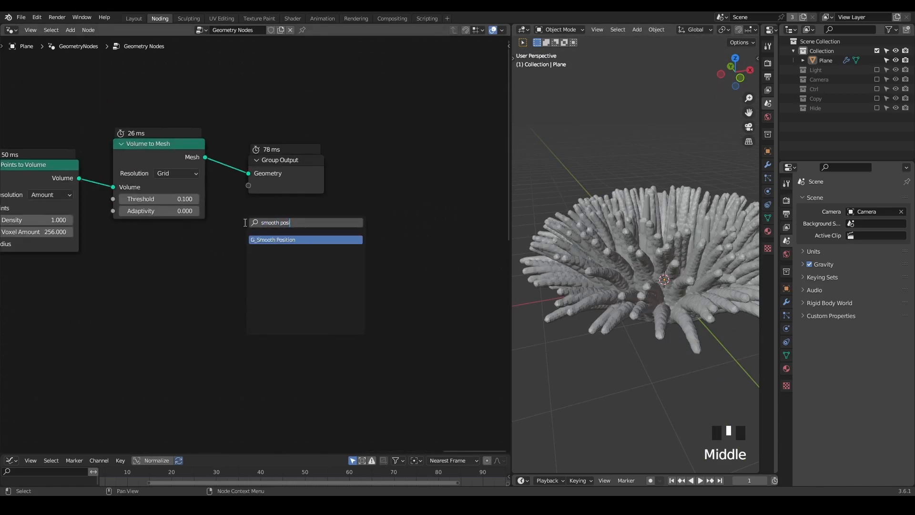
pyautogui.press('Return')
pyautogui.click(214, 154)
pyautogui.moveTo(174, 295); pyautogui.dragTo(231, 269, button='middle')
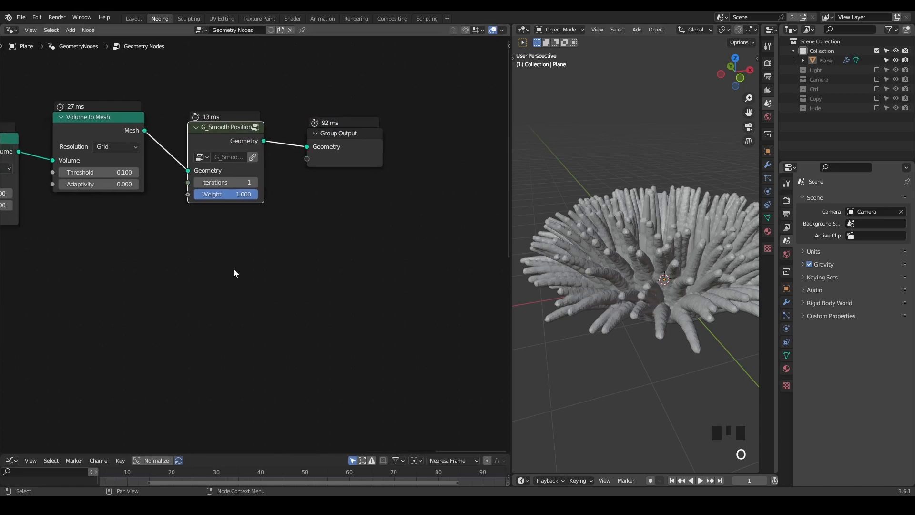
# Adjust the Iterations of G_Smooth Position, trying 35 and 25 before setting 15.
pyautogui.scroll(2, 230, 270)
pyautogui.click(317, 220)
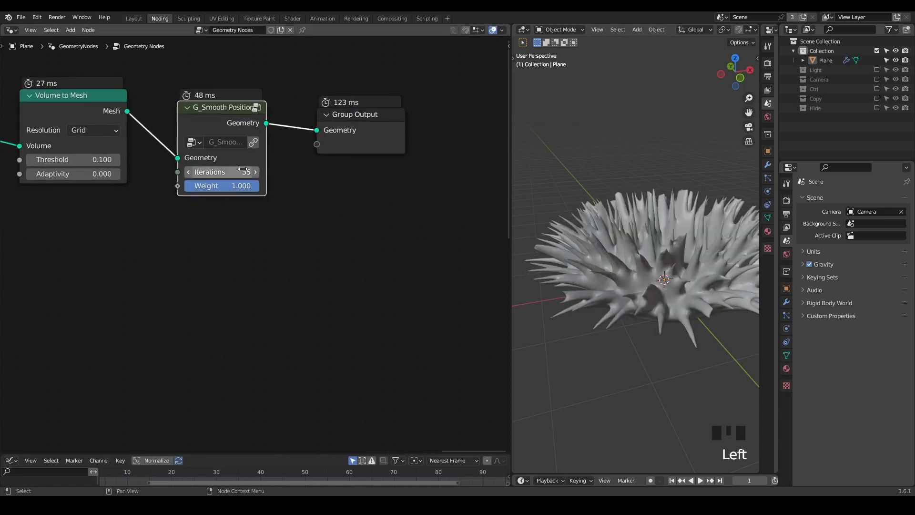
pyautogui.moveTo(629, 262); pyautogui.dragTo(618, 245, button='middle')
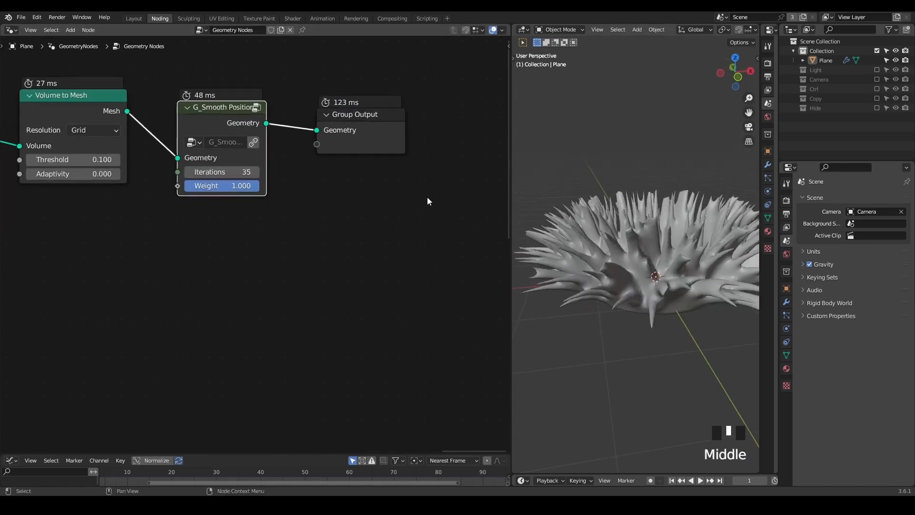
pyautogui.click(243, 172)
pyautogui.write('25')
pyautogui.click(327, 188)
pyautogui.click(222, 172)
pyautogui.write('15')
pyautogui.click(288, 221)
# Set the To Min of the G_Remap 0-1 node driving the point radius to 0.05 and inspect the strand tips.
pyautogui.moveTo(142, 268); pyautogui.dragTo(423, 204, button='middle')
pyautogui.moveTo(184, 210); pyautogui.dragTo(414, 198, button='middle')
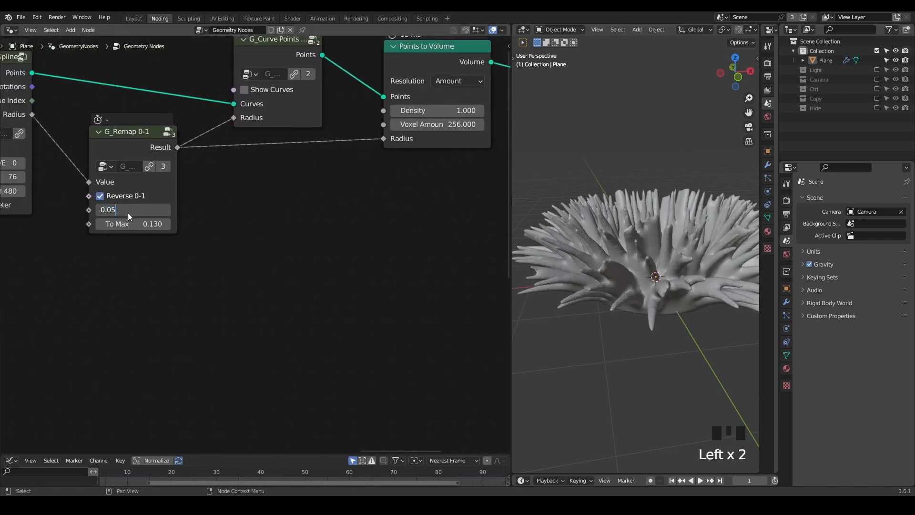
pyautogui.click(127, 213)
pyautogui.write('0.05')
pyautogui.click(292, 212)
pyautogui.moveTo(660, 267); pyautogui.dragTo(649, 293, button='middle')
pyautogui.scroll(2, 637, 272)
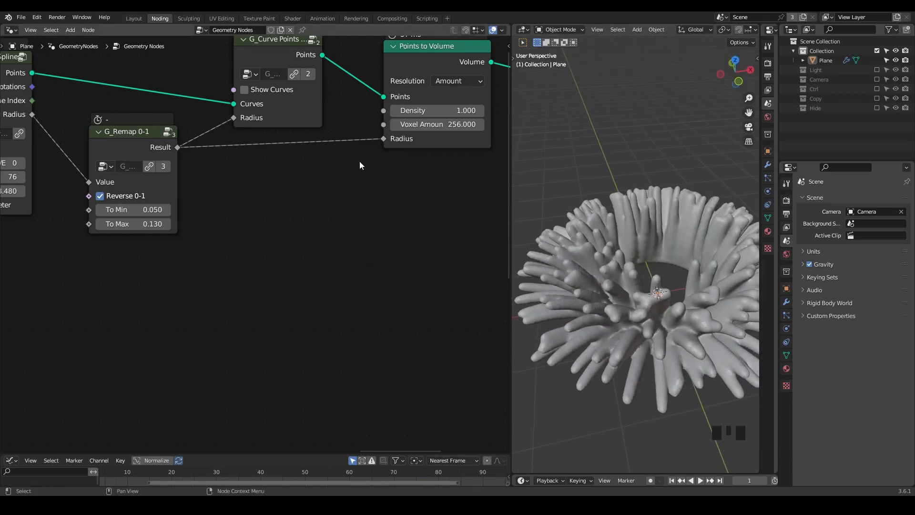
# Set the Offset/10 of the G_Array on Splines node to -2.980 and inspect the mesh.
pyautogui.moveTo(96, 283); pyautogui.dragTo(438, 270, button='middle')
pyautogui.moveTo(267, 259); pyautogui.dragTo(345, 230, button='middle')
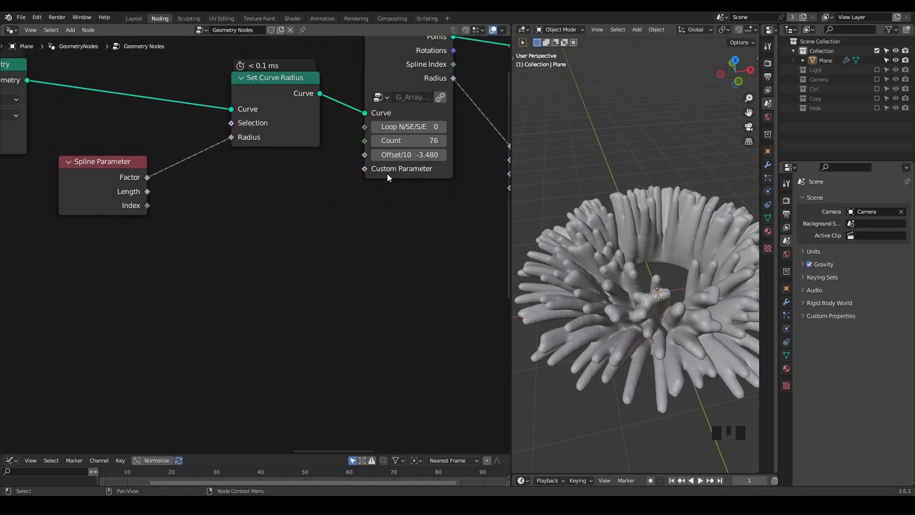
pyautogui.moveTo(410, 154)
pyautogui.mouseDown()
pyautogui.moveTo(353, 155)
pyautogui.moveTo(409, 155)
pyautogui.mouseUp()
pyautogui.scroll(-2, 659, 293)
pyautogui.moveTo(659, 293); pyautogui.dragTo(625, 275, button='middle')
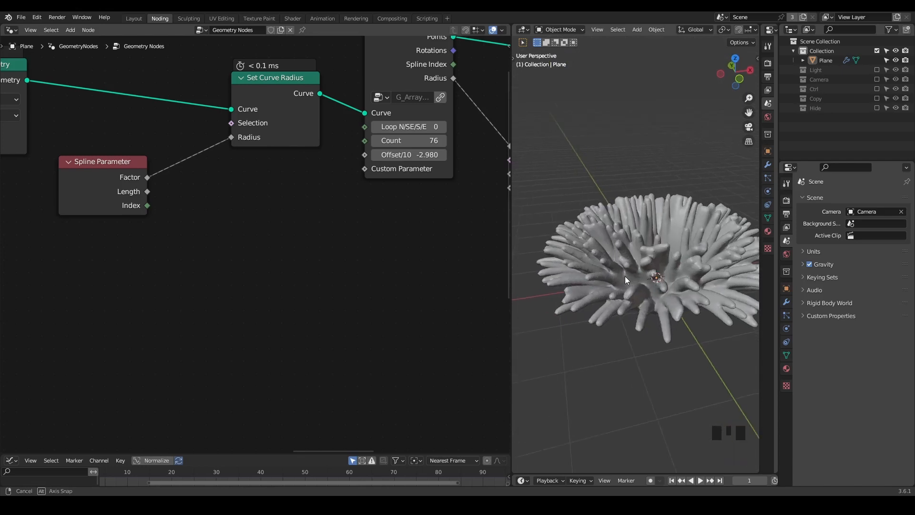
# Move the G_Randomness and Spline Parameter nodes of the trimming setup slightly left, away from Evaluate on Domain and G_Remap 0-1.
pyautogui.moveTo(296, 267); pyautogui.dragTo(468, 176, button='middle')
pyautogui.scroll(-4, 193, 230)
pyautogui.moveTo(136, 255); pyautogui.dragTo(439, 193, button='middle')
pyautogui.moveTo(158, 243); pyautogui.dragTo(315, 178, button='middle')
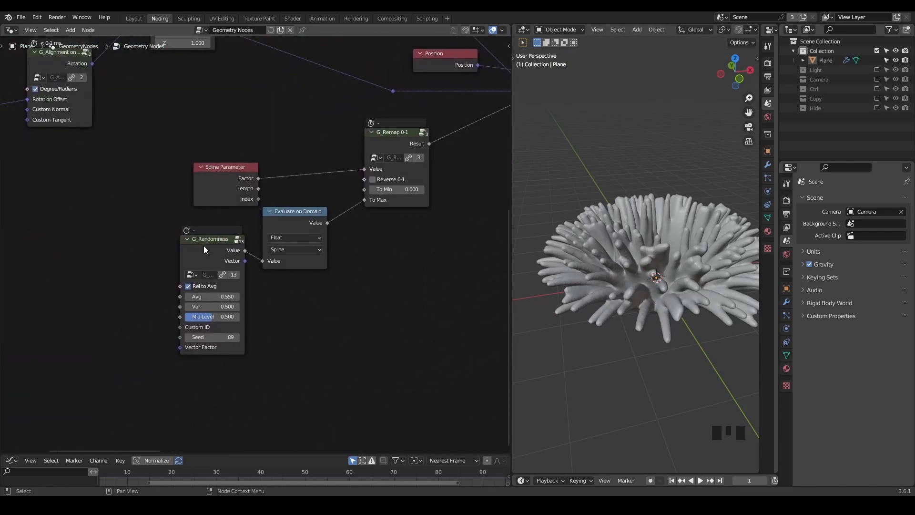
pyautogui.moveTo(203, 249); pyautogui.dragTo(103, 262)
pyautogui.moveTo(206, 177); pyautogui.dragTo(166, 170)
pyautogui.moveTo(220, 229); pyautogui.dragTo(439, 200, button='middle')
pyautogui.moveTo(329, 233); pyautogui.dragTo(390, 223)
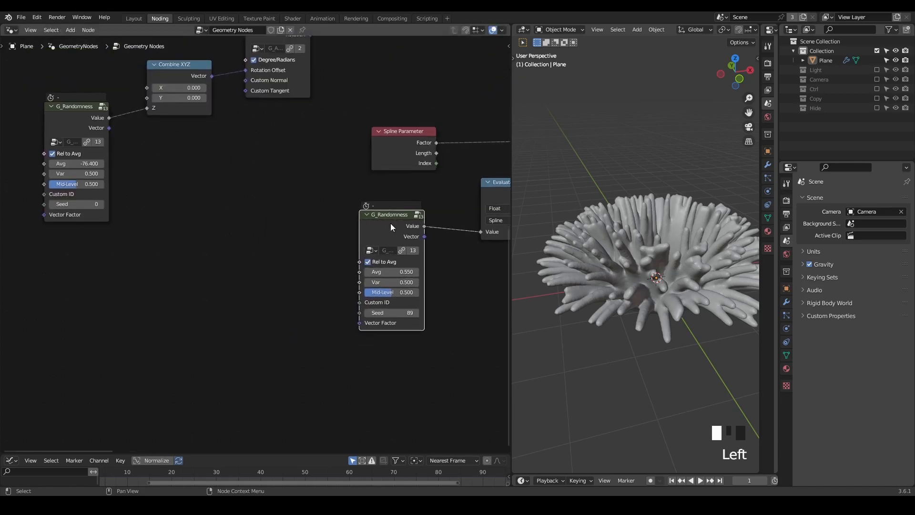
pyautogui.moveTo(390, 223); pyautogui.dragTo(290, 195, button='middle')
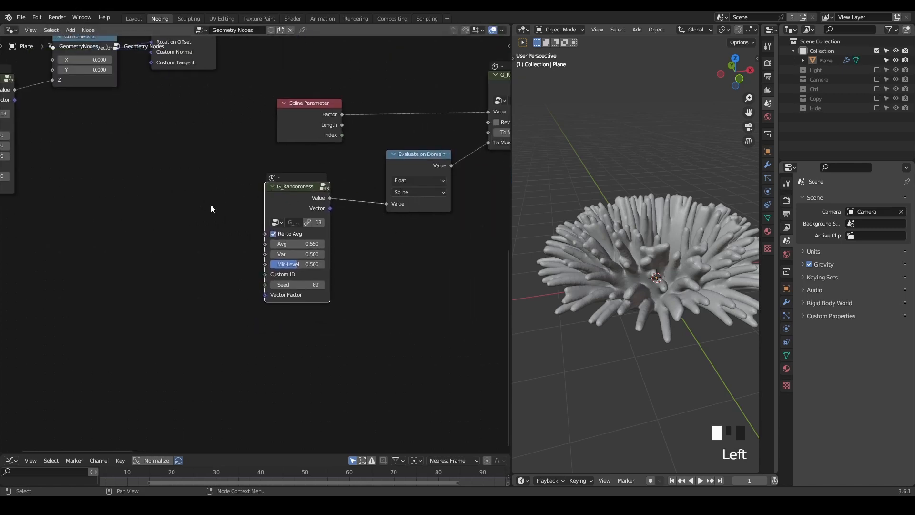
# Add a G_Noise 3D node beside the trimming G_Randomness node and move G_Randomness to its left.
pyautogui.moveTo(188, 206); pyautogui.dragTo(265, 216, button='middle')
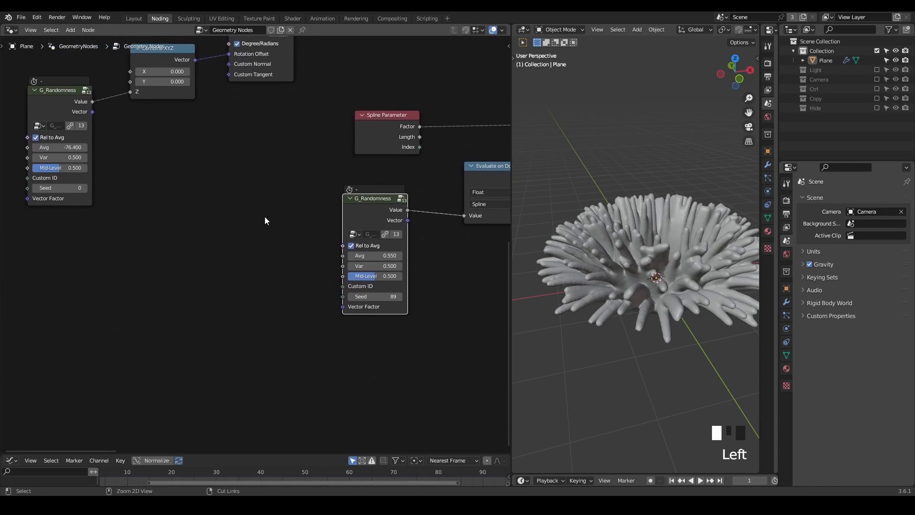
pyautogui.hotkey('ctrl', 'space')
pyautogui.write('noise 3')
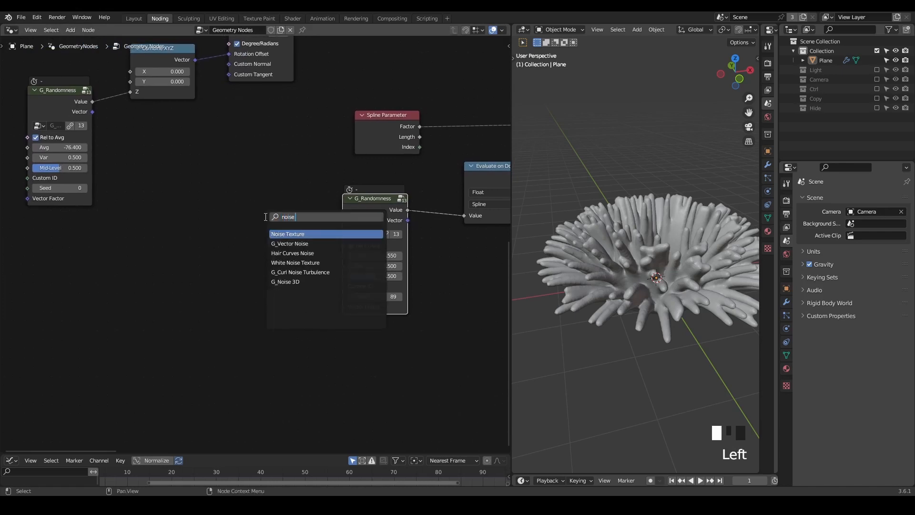
pyautogui.press('BackSpace')
pyautogui.press('BackSpace')
pyautogui.write('3')
pyautogui.press('Return')
pyautogui.click(264, 216)
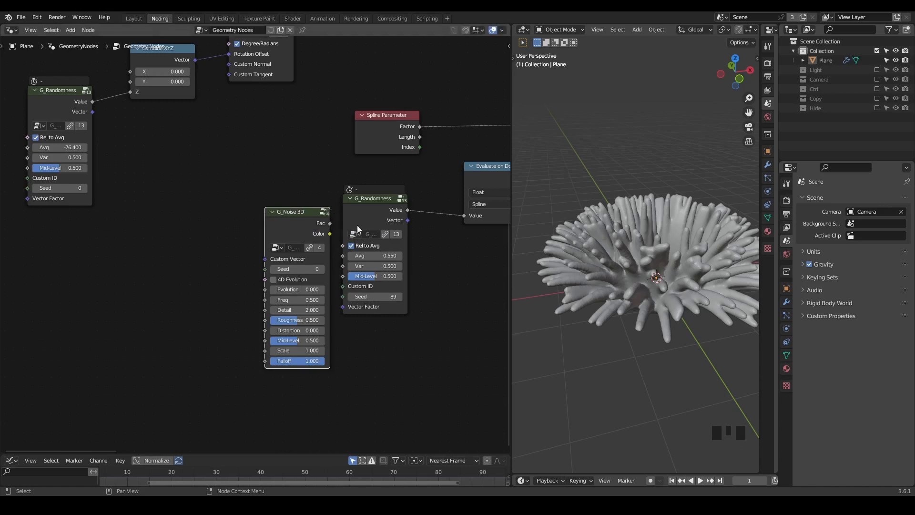
pyautogui.moveTo(360, 213); pyautogui.dragTo(170, 201)
# Add a Noise Texture node and a Random Value node in the space below Evaluate on Domain.
pyautogui.moveTo(373, 233); pyautogui.dragTo(302, 220, button='middle')
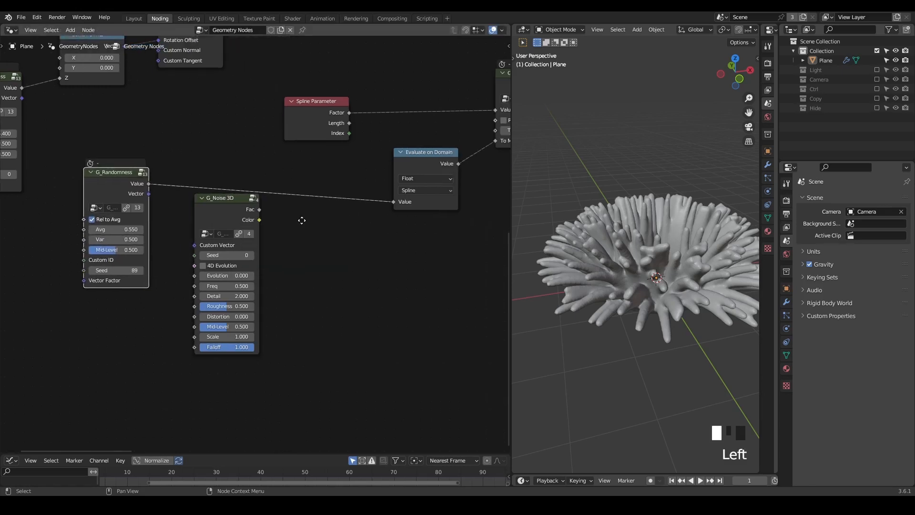
pyautogui.hotkey('ctrl', 'a')
pyautogui.write('noise')
pyautogui.press('Return')
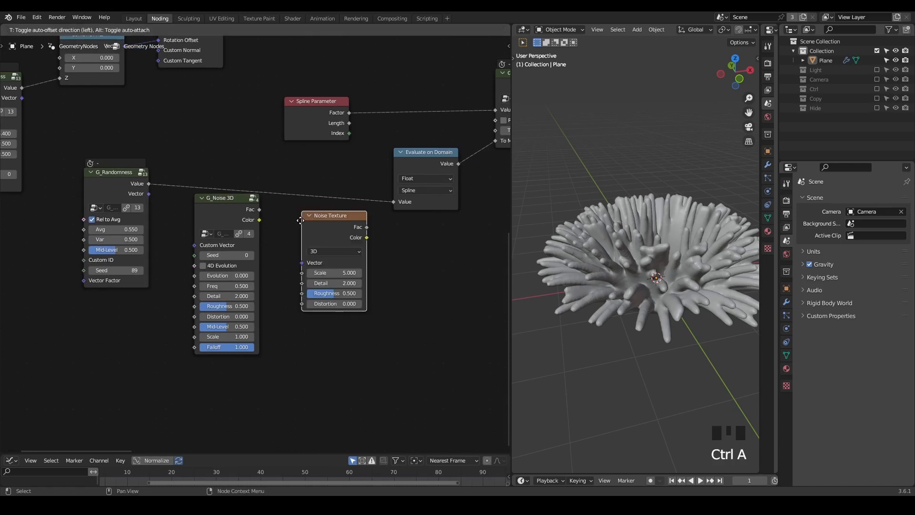
pyautogui.click(303, 234)
pyautogui.hotkey('ctrl', 'a')
pyautogui.write('random')
pyautogui.press('Return')
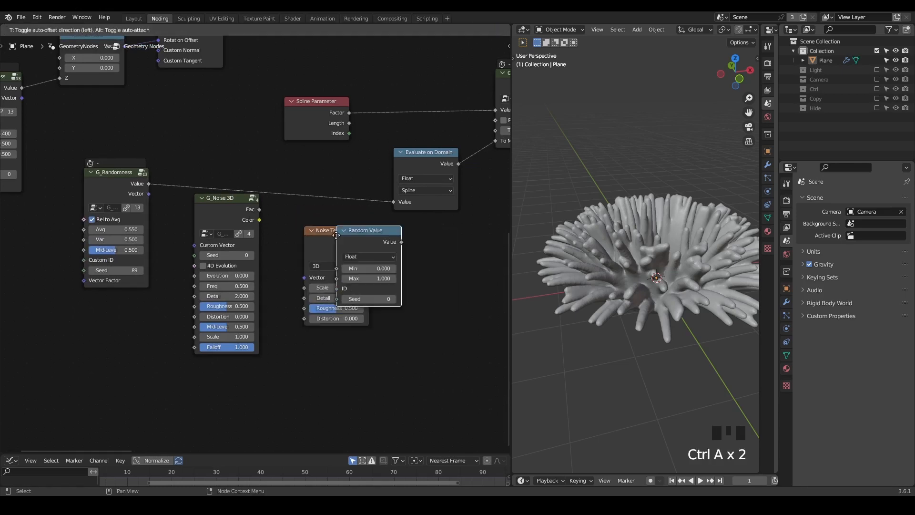
pyautogui.click(404, 243)
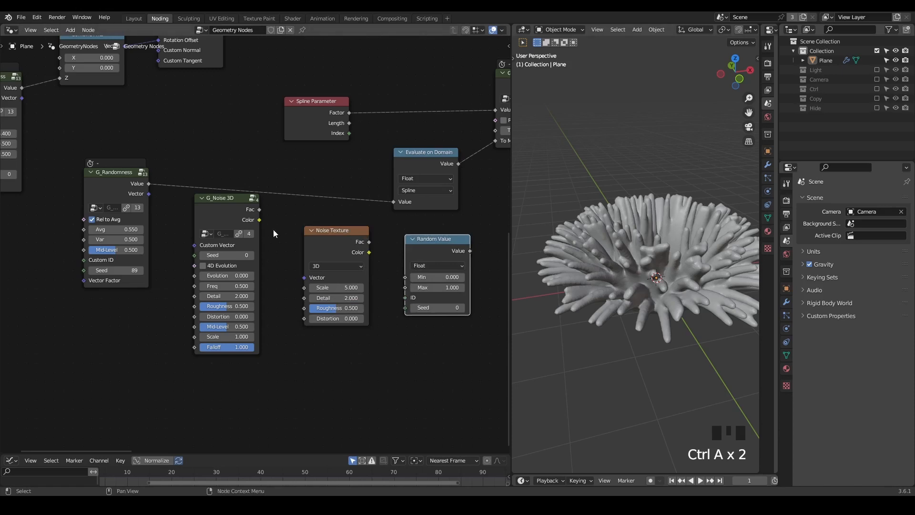
# Move the G_Noise 3D node slightly closer to the Noise Texture node.
pyautogui.moveTo(266, 227); pyautogui.dragTo(294, 220, button='middle')
pyautogui.moveTo(359, 227); pyautogui.dragTo(356, 230)
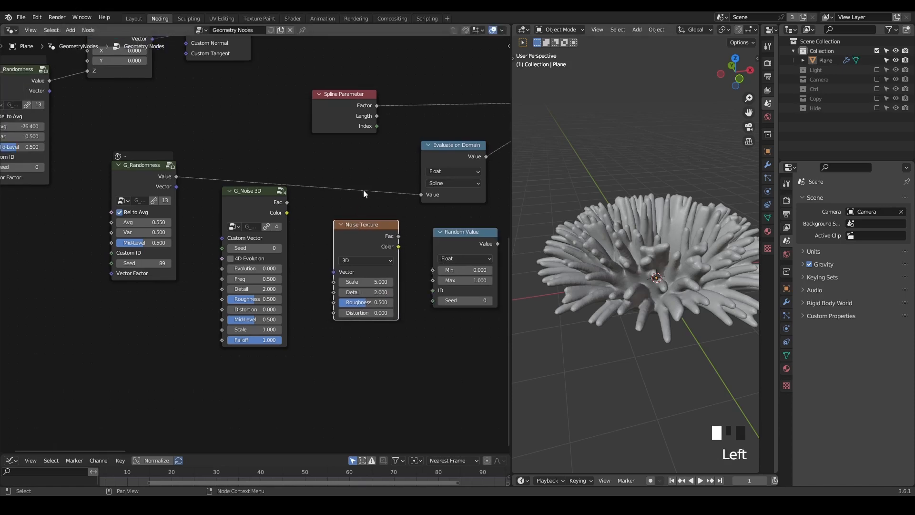
pyautogui.moveTo(359, 237)
pyautogui.mouseDown()
pyautogui.moveTo(349, 222)
pyautogui.moveTo(358, 239)
pyautogui.mouseUp()
pyautogui.click(246, 214)
pyautogui.moveTo(243, 211); pyautogui.dragTo(266, 218)
pyautogui.moveTo(266, 218); pyautogui.dragTo(233, 213, button='middle')
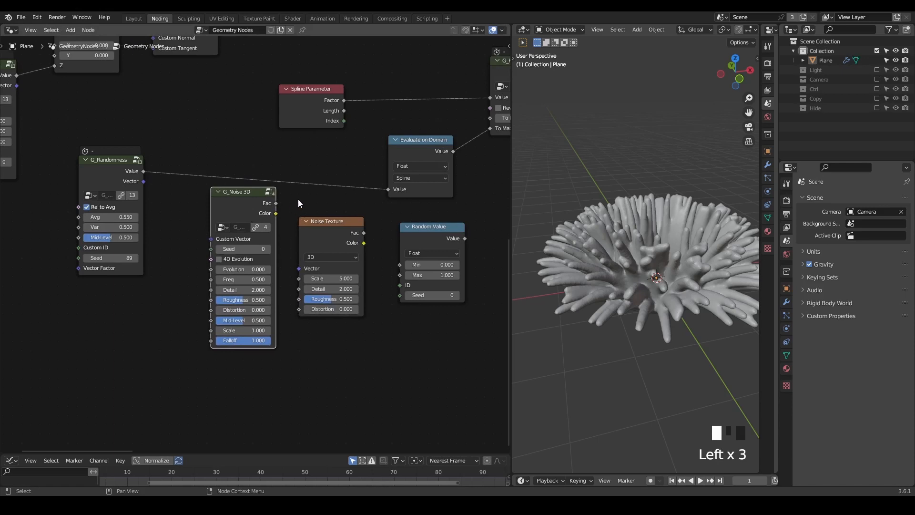
# Connect the G_Noise 3D Fac to the Evaluate on Domain Value and move the Noise Texture node further down.
pyautogui.moveTo(298, 204); pyautogui.dragTo(334, 205, button='middle')
pyautogui.moveTo(313, 210); pyautogui.dragTo(425, 195)
pyautogui.moveTo(378, 233); pyautogui.dragTo(386, 300)
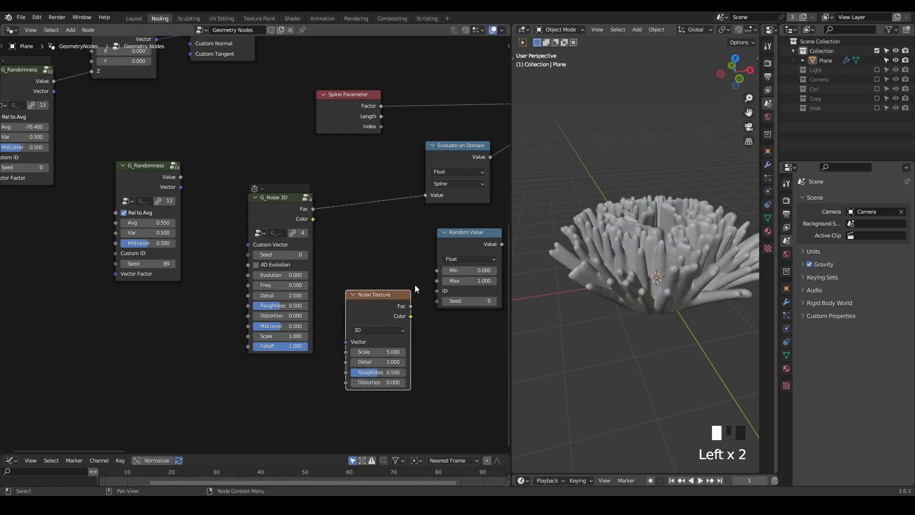
pyautogui.moveTo(610, 241); pyautogui.dragTo(607, 230, button='middle')
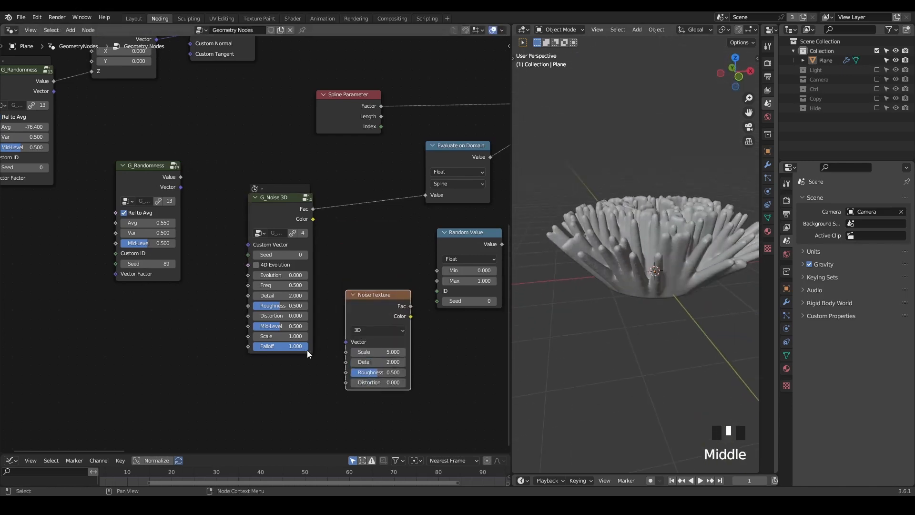
# Set the Mid-Level of G_Noise 3D to 0.000 and its Scale to 1.100, and shift the node up slightly.
pyautogui.moveTo(267, 336); pyautogui.dragTo(291, 336)
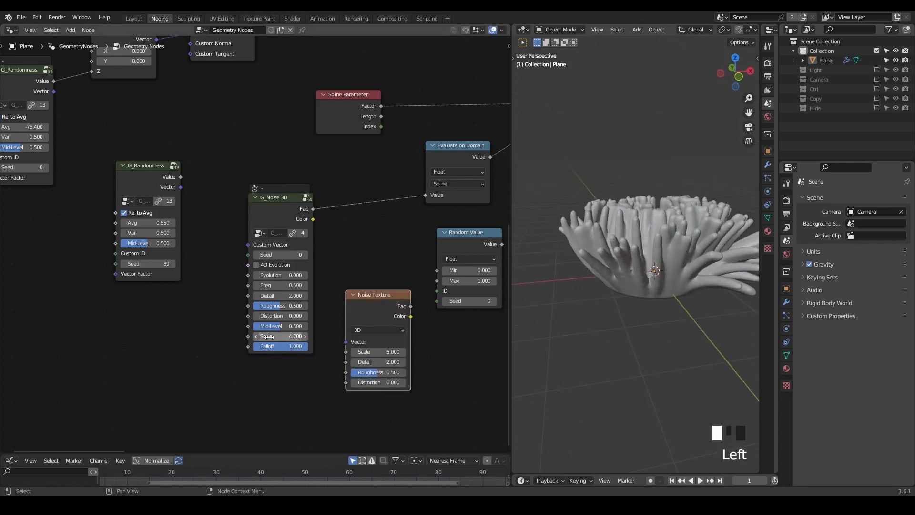
pyautogui.moveTo(591, 230); pyautogui.dragTo(596, 274, button='middle')
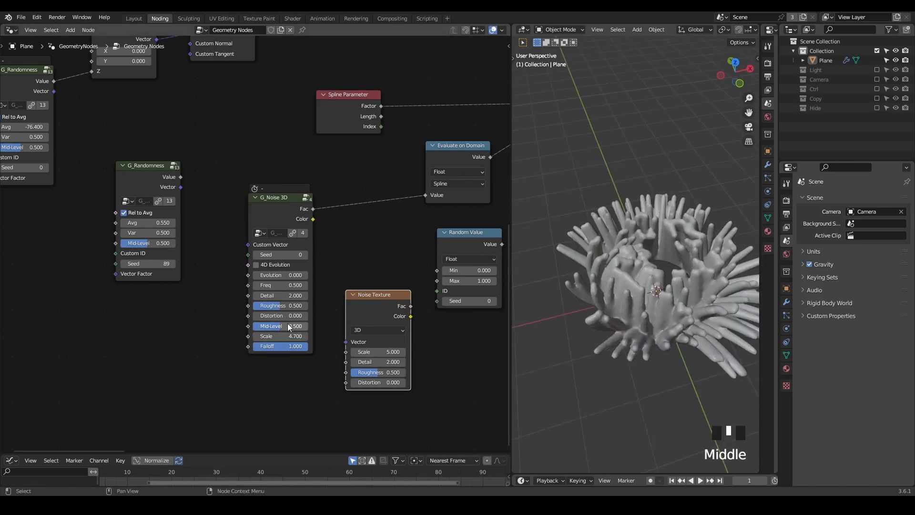
pyautogui.moveTo(281, 326); pyautogui.dragTo(260, 326)
pyautogui.moveTo(598, 295); pyautogui.dragTo(598, 245, button='middle')
pyautogui.moveTo(281, 336)
pyautogui.mouseDown()
pyautogui.moveTo(258, 336)
pyautogui.moveTo(276, 336)
pyautogui.mouseUp()
pyautogui.moveTo(281, 208); pyautogui.dragTo(304, 175)
# Disconnect the G_Randomness Value from the Z input of Combine XYZ.
pyautogui.moveTo(198, 177); pyautogui.dragTo(295, 251, button='middle')
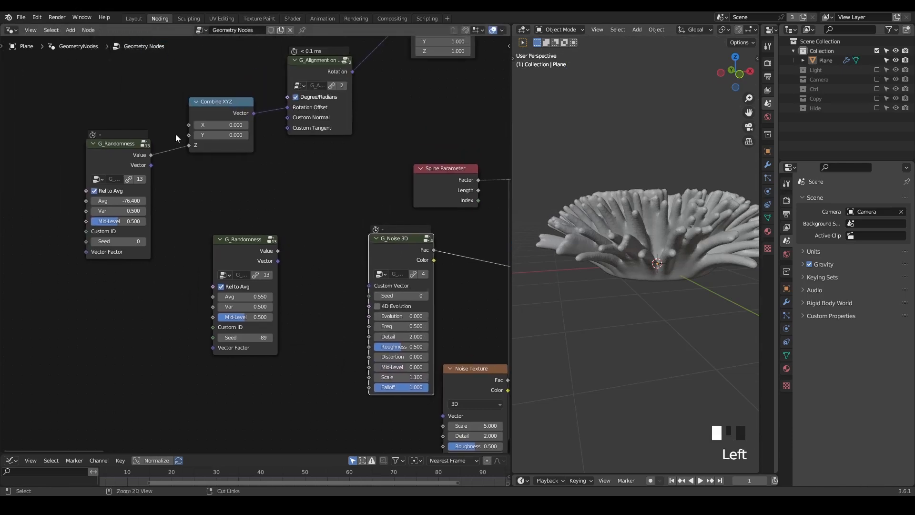
pyautogui.keyDown('ctrl'); pyautogui.keyDown('alt'); pyautogui.moveTo(180, 210); pyautogui.dragTo(181, 211, button='right'); pyautogui.keyUp('alt'); pyautogui.keyUp('ctrl')
pyautogui.moveTo(362, 254); pyautogui.dragTo(303, 237, button='middle')
pyautogui.keyDown('ctrl'); pyautogui.keyDown('alt'); pyautogui.moveTo(116, 121); pyautogui.dragTo(141, 153, button='right'); pyautogui.keyUp('alt'); pyautogui.keyUp('ctrl')
pyautogui.click(131, 130)
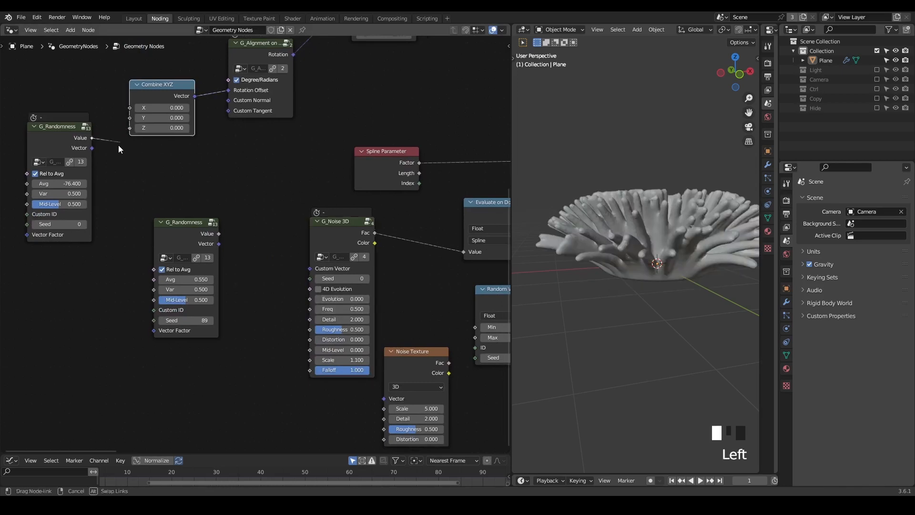
pyautogui.moveTo(131, 130); pyautogui.dragTo(150, 147, button='middle')
# Replace the G_Randomness node beside Combine XYZ with a duplicate of G_Noise 3D, connecting its Fac to the Z input.
pyautogui.click(346, 232)
pyautogui.hotkey('shift', 'd')
pyautogui.click(38, 284)
pyautogui.moveTo(39, 284); pyautogui.dragTo(127, 277, button='middle')
pyautogui.click(161, 116)
pyautogui.click(160, 122)
pyautogui.press('x')
pyautogui.moveTo(133, 270); pyautogui.dragTo(237, 124)
# Set the duplicated G_Noise 3D node's Seed to 108 and Scale to -165.300, and inspect the curled shape.
pyautogui.moveTo(158, 182); pyautogui.dragTo(166, 182)
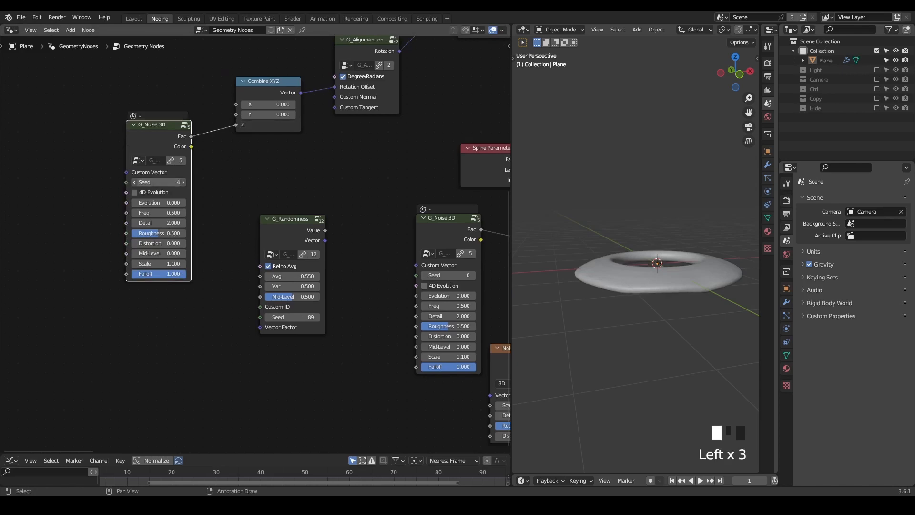
pyautogui.moveTo(158, 263)
pyautogui.mouseDown()
pyautogui.moveTo(187, 264)
pyautogui.moveTo(173, 268)
pyautogui.mouseUp()
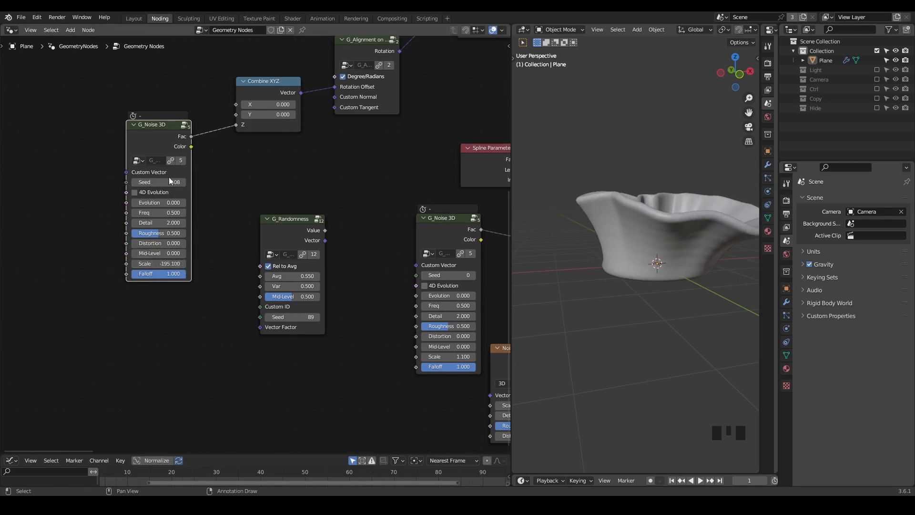
pyautogui.moveTo(173, 264); pyautogui.dragTo(185, 263)
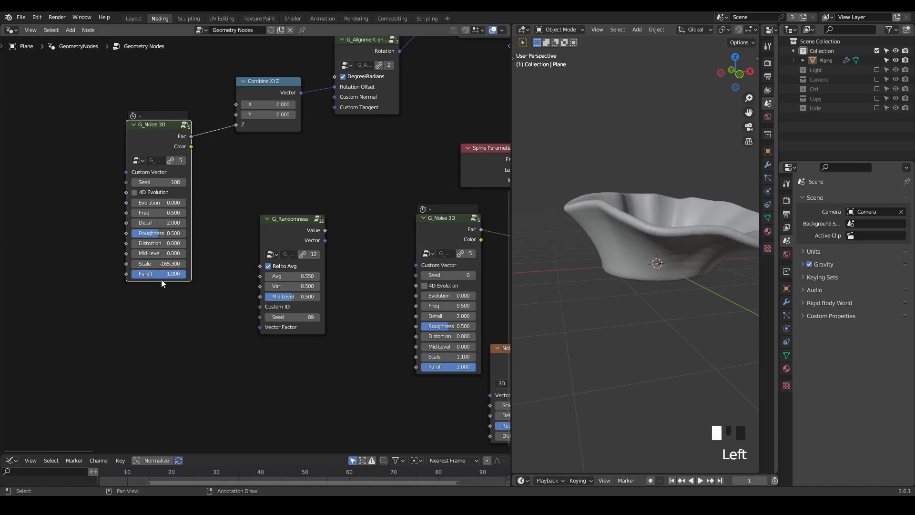
pyautogui.moveTo(213, 273); pyautogui.dragTo(131, 272, button='middle')
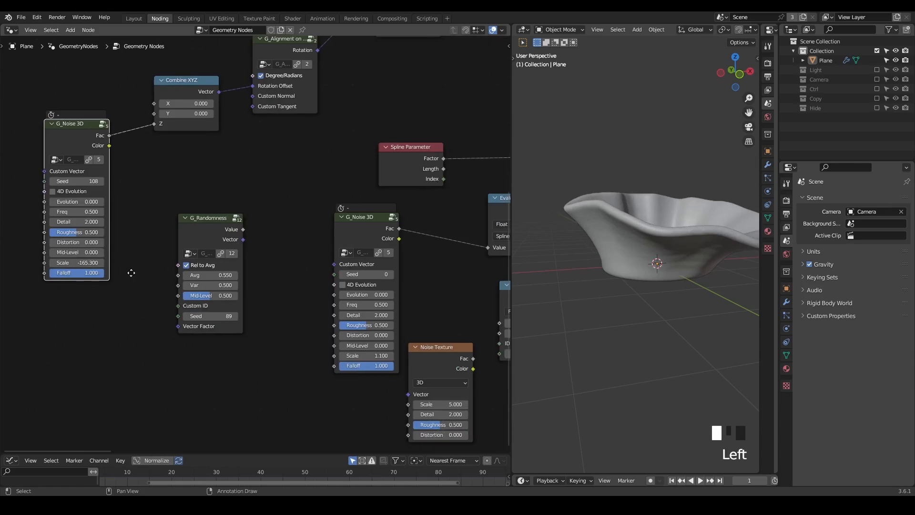
pyautogui.scroll(-1, 634, 215)
pyautogui.moveTo(639, 218)
pyautogui.mouseDown(button='middle')
pyautogui.moveTo(639, 256)
pyautogui.moveTo(638, 234)
pyautogui.mouseUp(button='middle')
# Set Freq to 2.700 on the G_Noise 3D feeding Evaluate on Domain and to 1.800 on the one feeding Combine XYZ.
pyautogui.moveTo(356, 310); pyautogui.dragTo(308, 290, button='middle')
pyautogui.scroll(1, 329, 298)
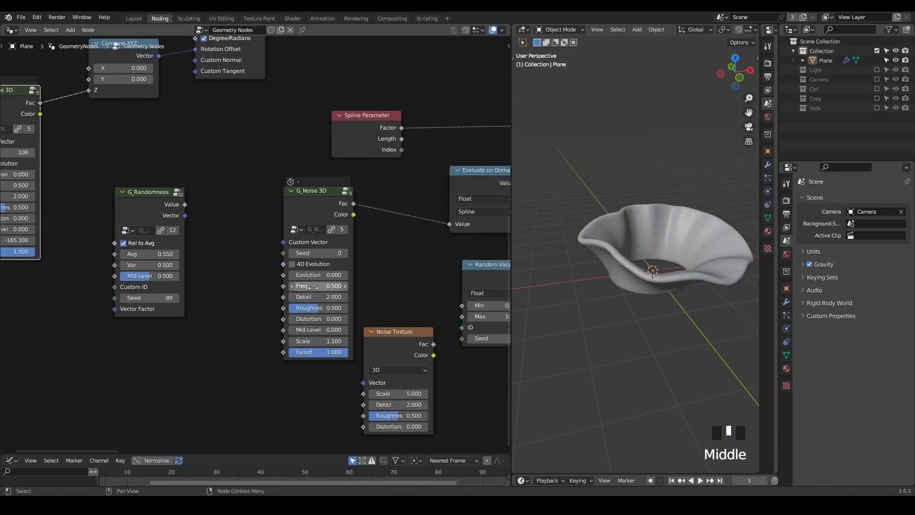
pyautogui.moveTo(314, 286); pyautogui.dragTo(367, 286)
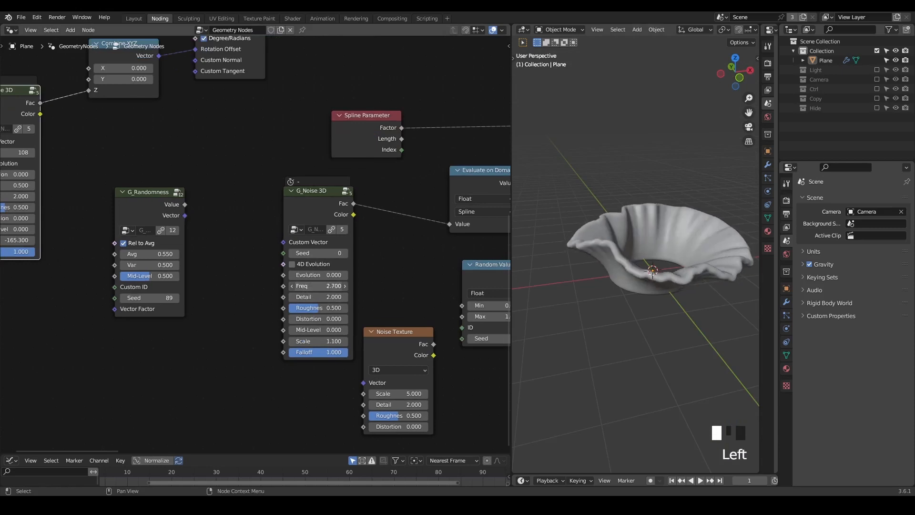
pyautogui.moveTo(295, 296); pyautogui.dragTo(363, 285, button='middle')
pyautogui.moveTo(74, 174); pyautogui.dragTo(108, 174)
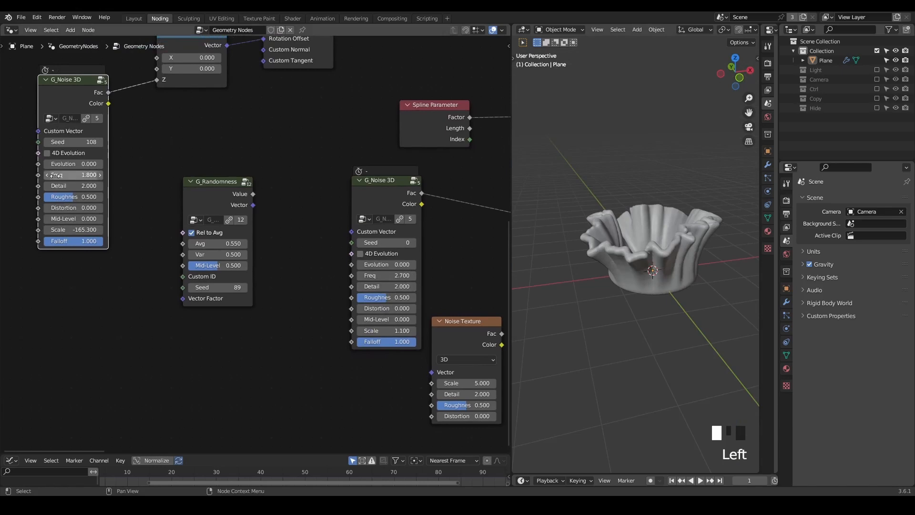
# Set Freq to 1.000 on the G_Noise 3D feeding Combine XYZ and to 2.000 on the one feeding Evaluate on Domain.
pyautogui.moveTo(62, 176); pyautogui.dragTo(84, 175, button='middle')
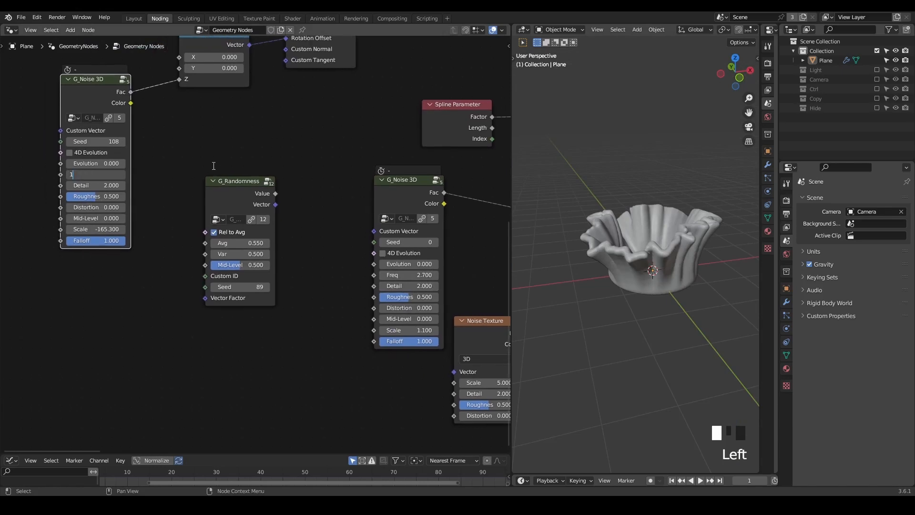
pyautogui.press('Return')
pyautogui.click(329, 238)
pyautogui.moveTo(617, 258)
pyautogui.mouseDown(button='middle')
pyautogui.moveTo(624, 188)
pyautogui.moveTo(623, 241)
pyautogui.mouseUp(button='middle')
pyautogui.moveTo(431, 284); pyautogui.dragTo(392, 269, button='middle')
pyautogui.scroll(2, 391, 265)
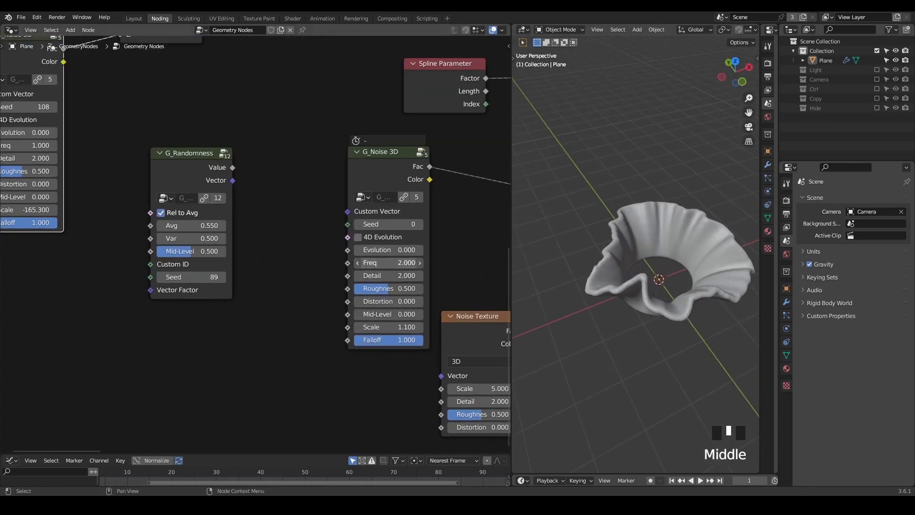
# Raise Freq in stages to 25 and set Scale to 1.400 on the G_Noise 3D feeding Evaluate on Domain.
pyautogui.click(391, 265)
pyautogui.write('5')
pyautogui.click(429, 264)
pyautogui.click(387, 266)
pyautogui.write('20')
pyautogui.click(436, 257)
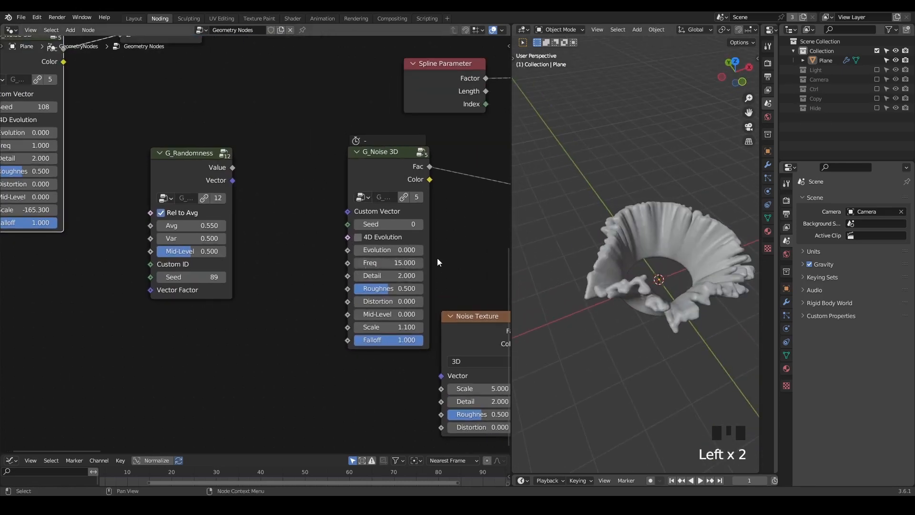
pyautogui.click(400, 263)
pyautogui.write('25')
pyautogui.click(442, 256)
pyautogui.moveTo(388, 327)
pyautogui.mouseDown()
pyautogui.moveTo(369, 327)
pyautogui.moveTo(434, 327)
pyautogui.moveTo(405, 327)
pyautogui.mouseUp()
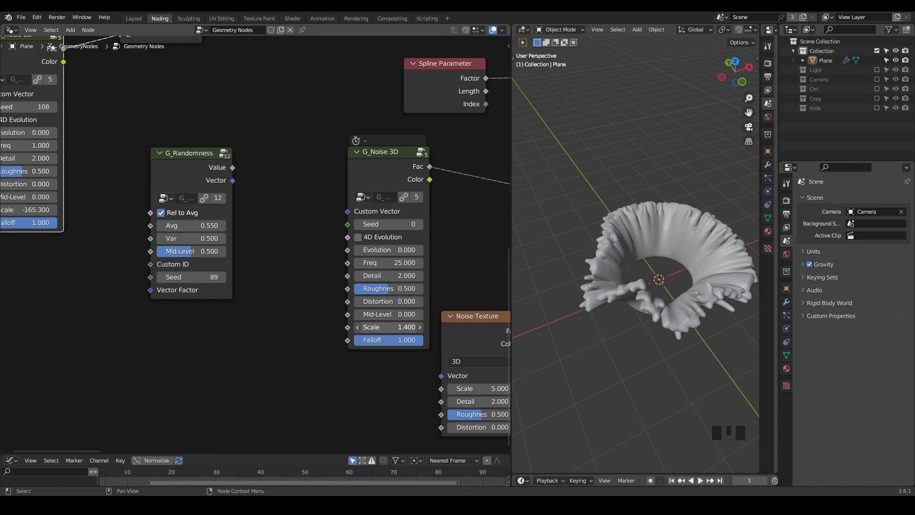
# Try a Freq of 5 on the G_Noise 3D feeding Evaluate on Domain, restore it to 25, and inspect the mesh.
pyautogui.moveTo(593, 279)
pyautogui.mouseDown(button='middle')
pyautogui.moveTo(587, 248)
pyautogui.moveTo(570, 240)
pyautogui.moveTo(592, 282)
pyautogui.mouseUp(button='middle')
pyautogui.click(389, 263)
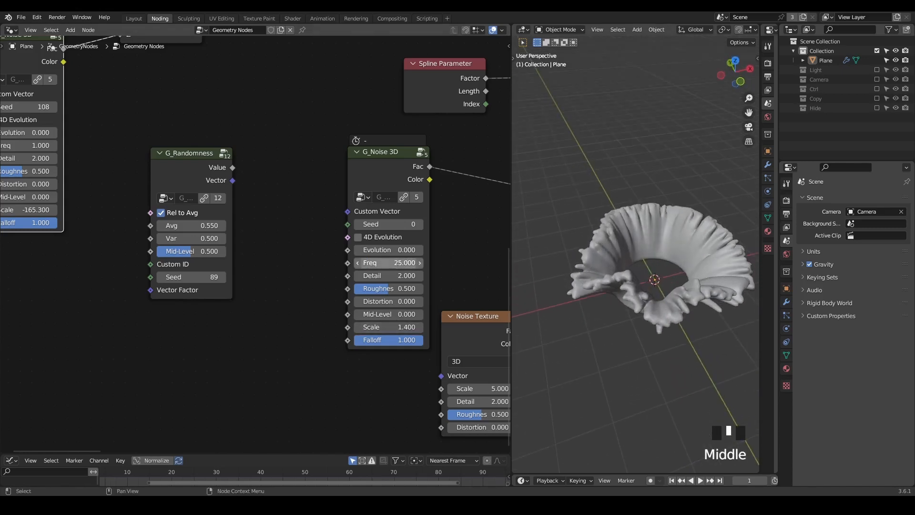
pyautogui.write('5')
pyautogui.click(464, 250)
pyautogui.click(410, 262)
pyautogui.write('25')
pyautogui.click(446, 255)
pyautogui.moveTo(596, 276); pyautogui.dragTo(610, 262, button='middle')
# Try Freq values of 3, 5 and 15 on the G_Noise 3D feeding Combine XYZ, checking the mesh.
pyautogui.moveTo(215, 208); pyautogui.dragTo(303, 224, button='middle')
pyautogui.click(110, 161)
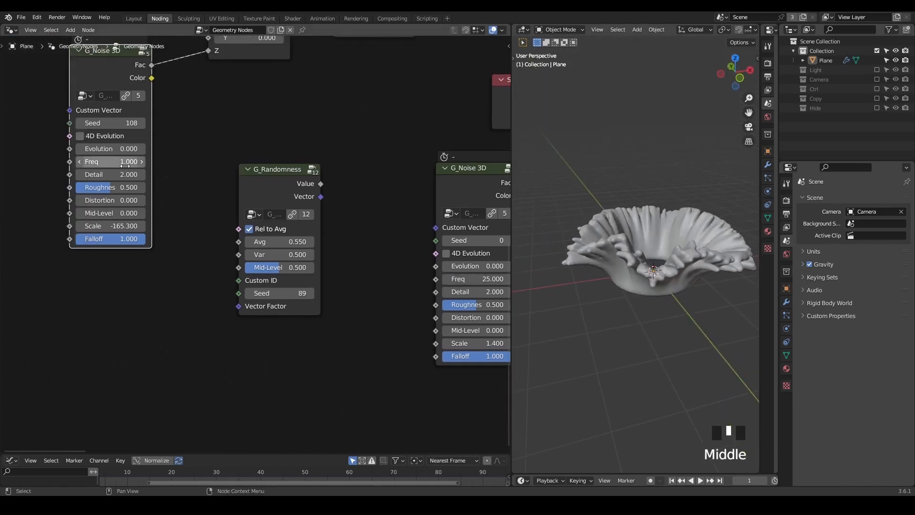
pyautogui.write('3')
pyautogui.click(214, 149)
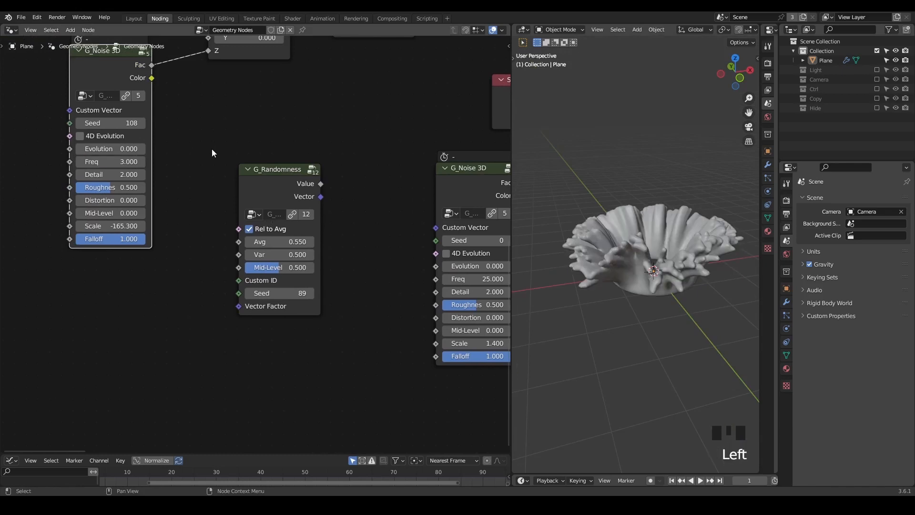
pyautogui.click(129, 160)
pyautogui.write('5')
pyautogui.click(157, 151)
pyautogui.moveTo(119, 156); pyautogui.dragTo(180, 151)
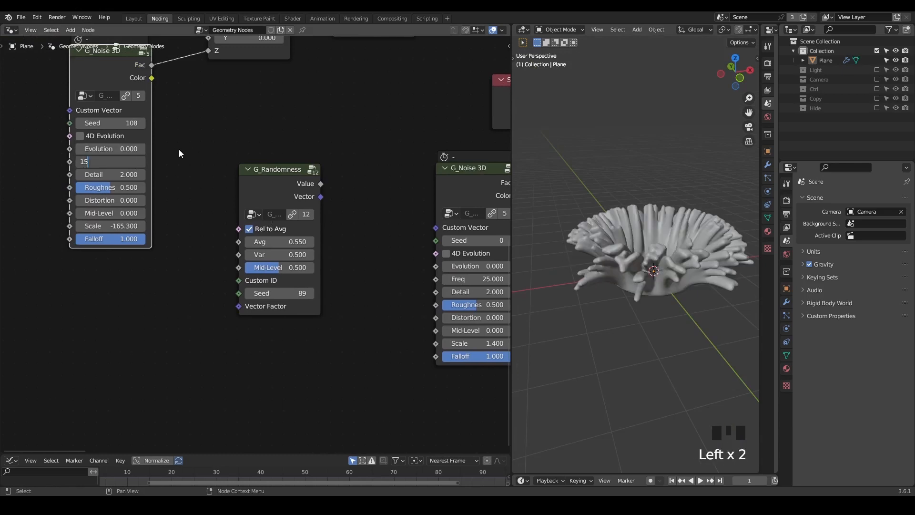
pyautogui.moveTo(619, 193); pyautogui.dragTo(630, 208, button='middle')
# Test Freq values of 6 and 4 on the G_Noise 3D feeding Combine XYZ and settle on 2.000.
pyautogui.click(110, 162)
pyautogui.write('6')
pyautogui.click(280, 147)
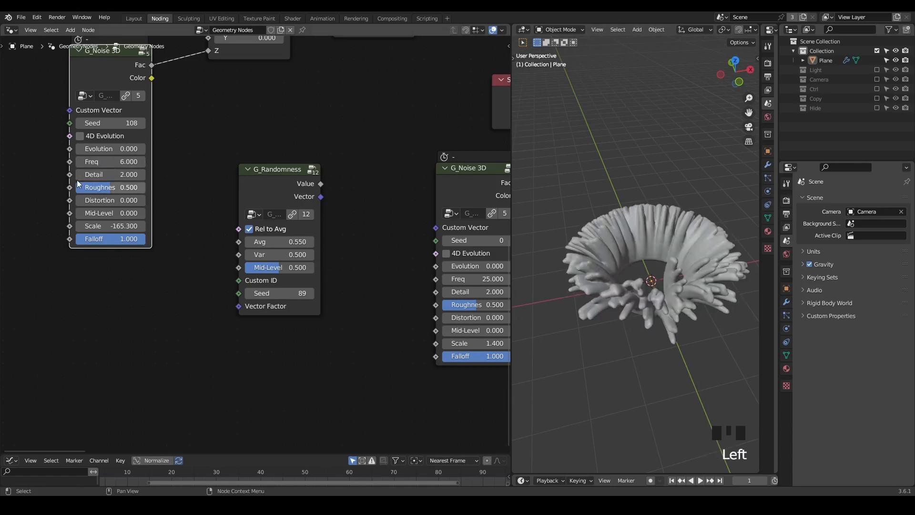
pyautogui.click(110, 162)
pyautogui.write('4')
pyautogui.click(224, 156)
pyautogui.click(129, 162)
pyautogui.write('2')
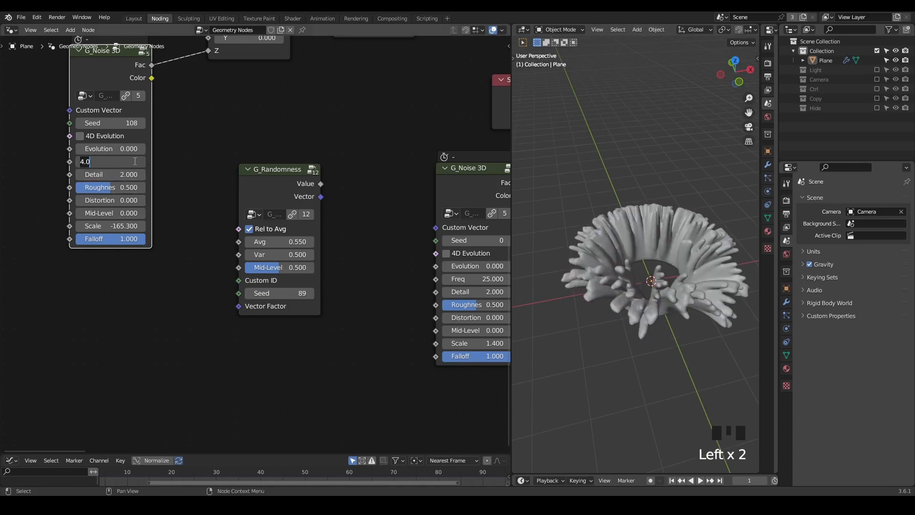
pyautogui.press('Return')
pyautogui.click(100, 165)
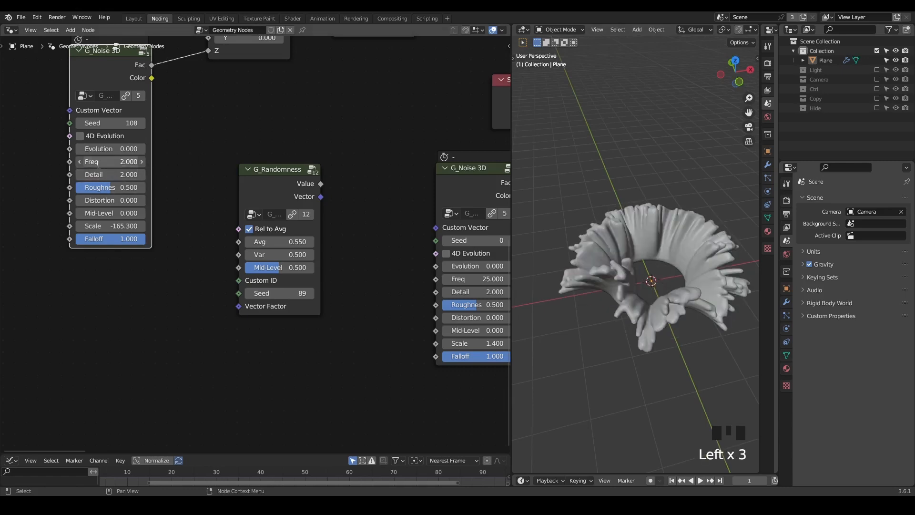
pyautogui.click(244, 129)
pyautogui.click(128, 162)
pyautogui.write('2')
pyautogui.click(213, 135)
# Delete the unconnected Noise Texture and G_Randomness nodes from the node tree.
pyautogui.moveTo(313, 218); pyautogui.dragTo(414, 233, button='middle')
pyautogui.scroll(-8, 465, 223)
pyautogui.moveTo(322, 279); pyautogui.dragTo(177, 328)
pyautogui.press('x')
pyautogui.moveTo(131, 297); pyautogui.dragTo(239, 264, button='middle')
pyautogui.moveTo(179, 181); pyautogui.dragTo(149, 205)
pyautogui.press('x')
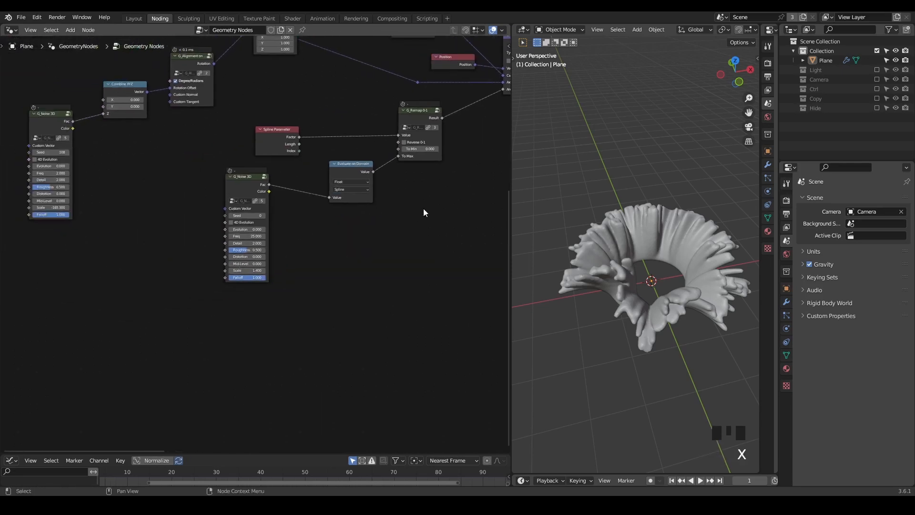
# Try 35 Iterations on the G_Smooth Position node, settle on 38, and inspect the smoothed mesh.
pyautogui.moveTo(424, 212); pyautogui.dragTo(500, 350, button='middle')
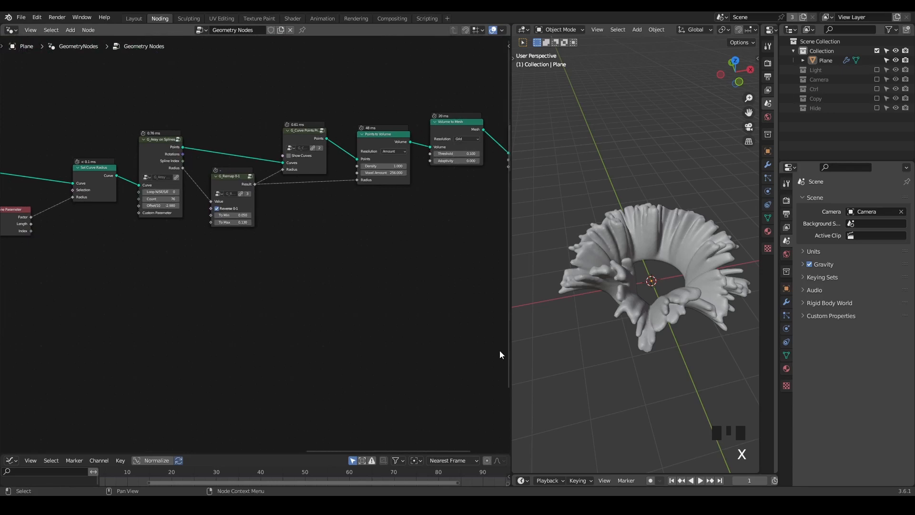
pyautogui.moveTo(459, 239); pyautogui.dragTo(245, 259, button='middle')
pyautogui.scroll(4, 245, 259)
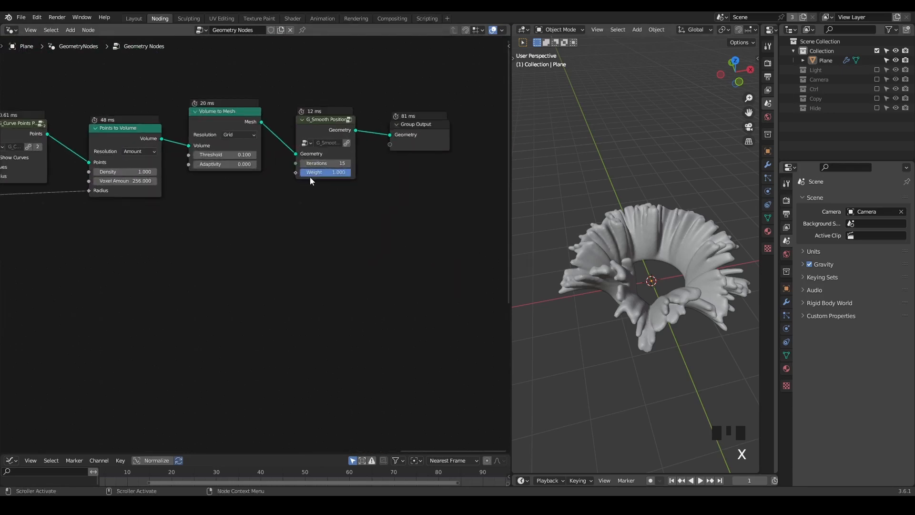
pyautogui.write('35')
pyautogui.click(568, 230)
pyautogui.scroll(2, 591, 279)
pyautogui.moveTo(591, 279); pyautogui.dragTo(569, 246, button='middle')
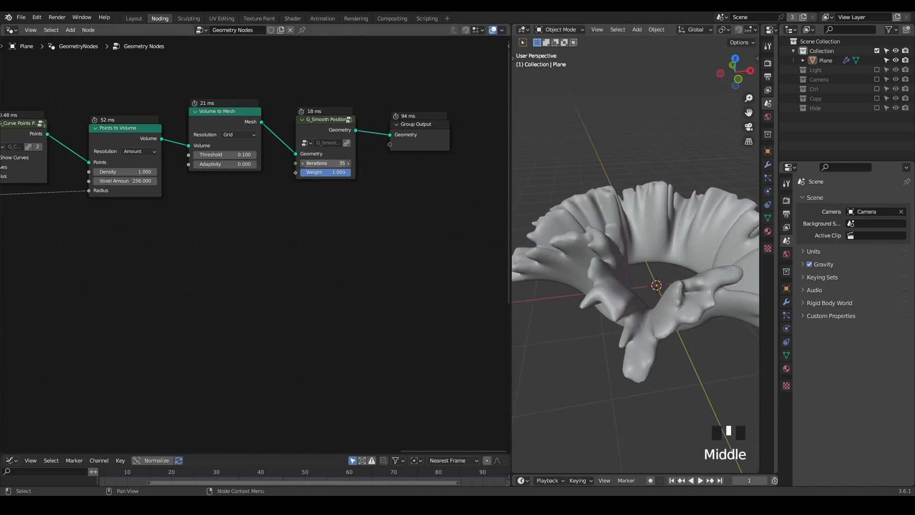
pyautogui.moveTo(318, 163); pyautogui.dragTo(338, 163)
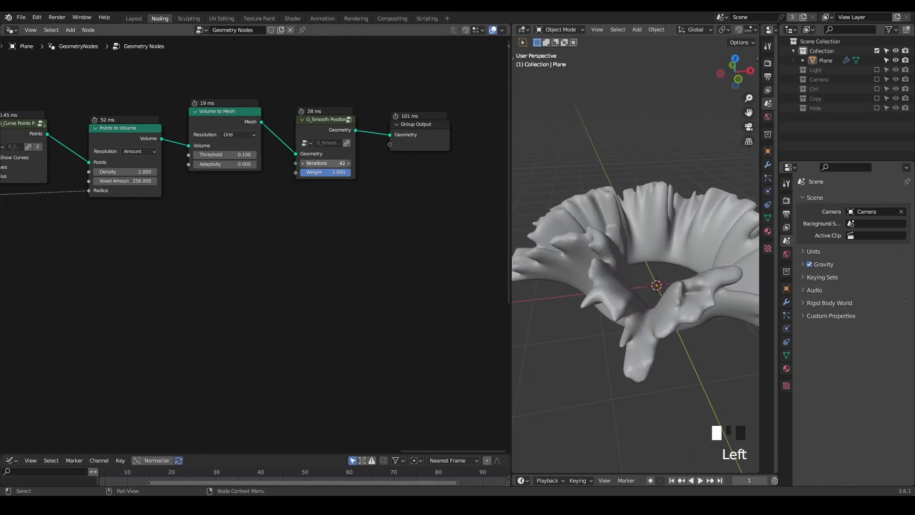
pyautogui.scroll(-2, 614, 251)
pyautogui.keyDown('shift'); pyautogui.moveTo(614, 251); pyautogui.dragTo(638, 219, button='middle'); pyautogui.keyUp('shift')
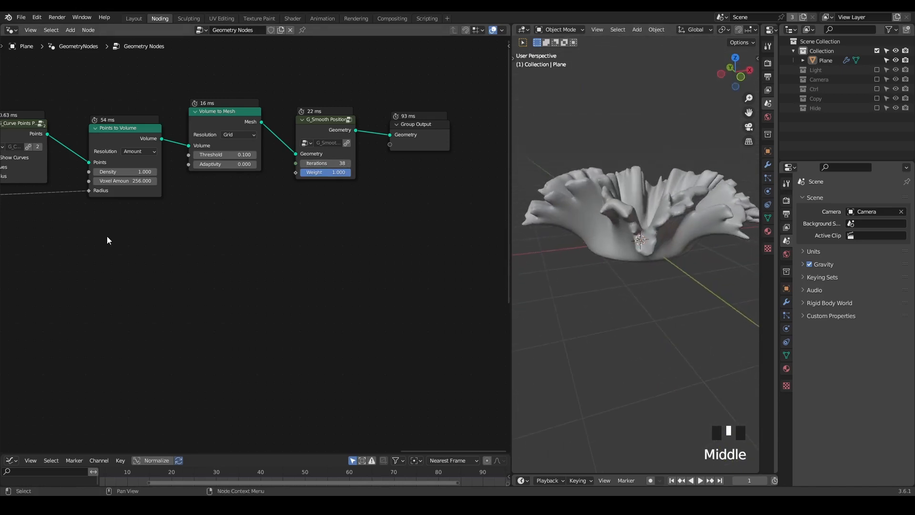
# Set Offset/10 to -0.100 on G_Array on Splines and To Min to 0.070 on the connected G_Remap 0-1 node.
pyautogui.moveTo(106, 236); pyautogui.dragTo(76, 210, button='middle')
pyautogui.moveTo(167, 236); pyautogui.dragTo(206, 221, button='middle')
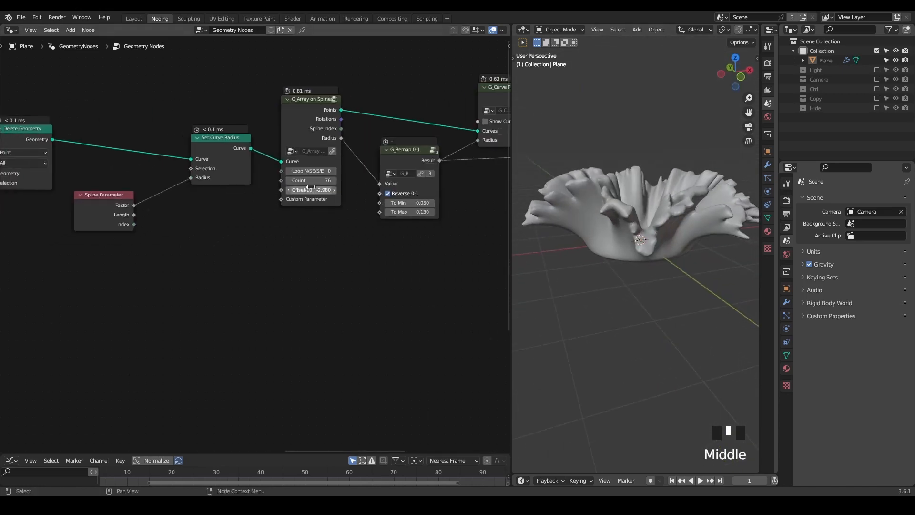
pyautogui.moveTo(311, 188)
pyautogui.keyDown('shift'); pyautogui.mouseDown()
pyautogui.moveTo(286, 188)
pyautogui.moveTo(324, 187)
pyautogui.mouseUp(); pyautogui.keyUp('shift')
pyautogui.doubleClick(418, 202)
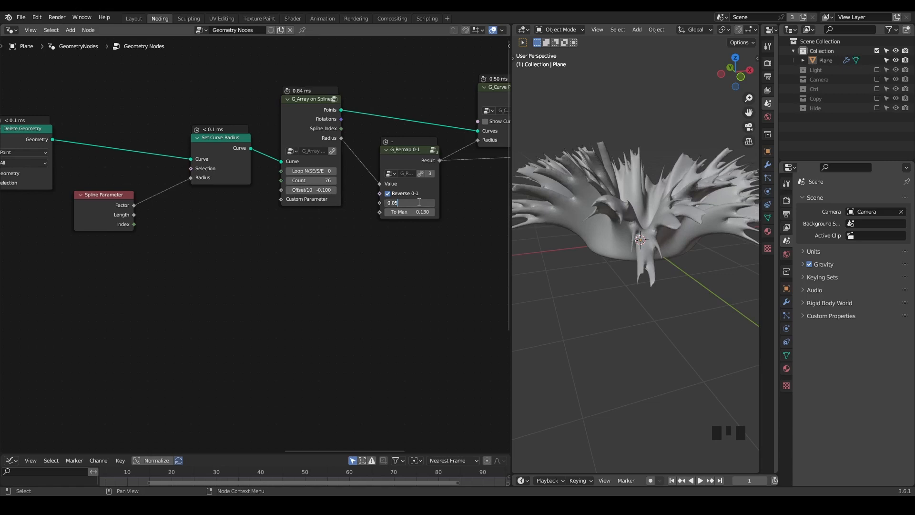
pyautogui.press('Return')
pyautogui.press('BackSpace')
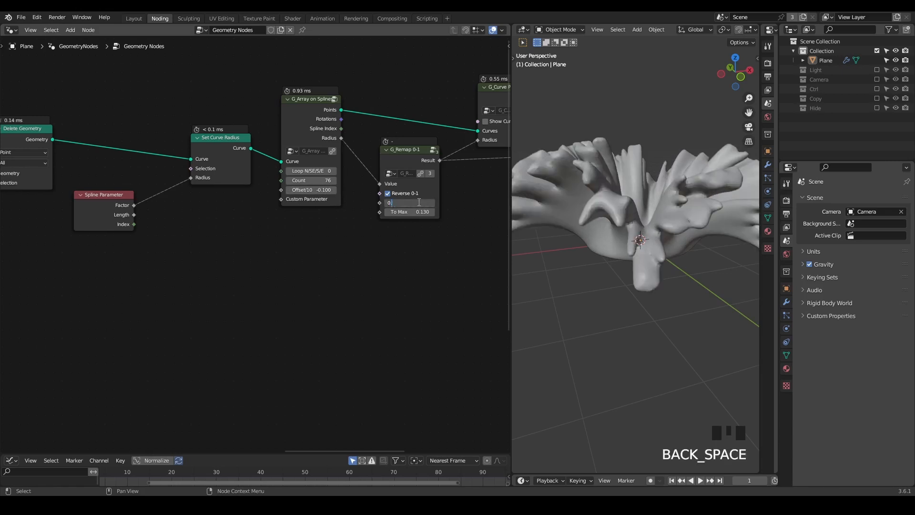
pyautogui.press('Return')
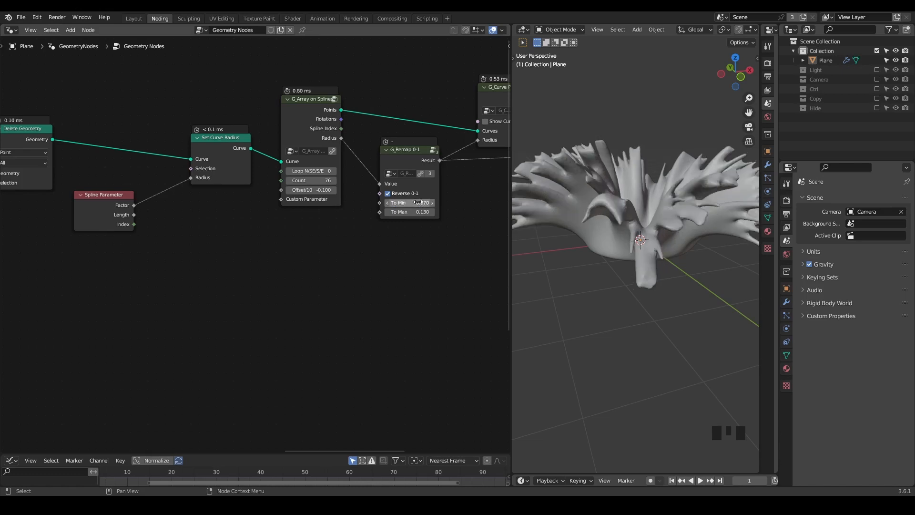
pyautogui.scroll(-2, 654, 193)
pyautogui.moveTo(655, 192); pyautogui.dragTo(629, 186, button='middle')
# Reduce the Count on the G_Array on Splines node to 58 while checking the mesh up close.
pyautogui.moveTo(401, 178)
pyautogui.mouseDown(button='middle')
pyautogui.moveTo(376, 177)
pyautogui.moveTo(406, 163)
pyautogui.mouseUp(button='middle')
pyautogui.moveTo(177, 184); pyautogui.dragTo(223, 182, button='middle')
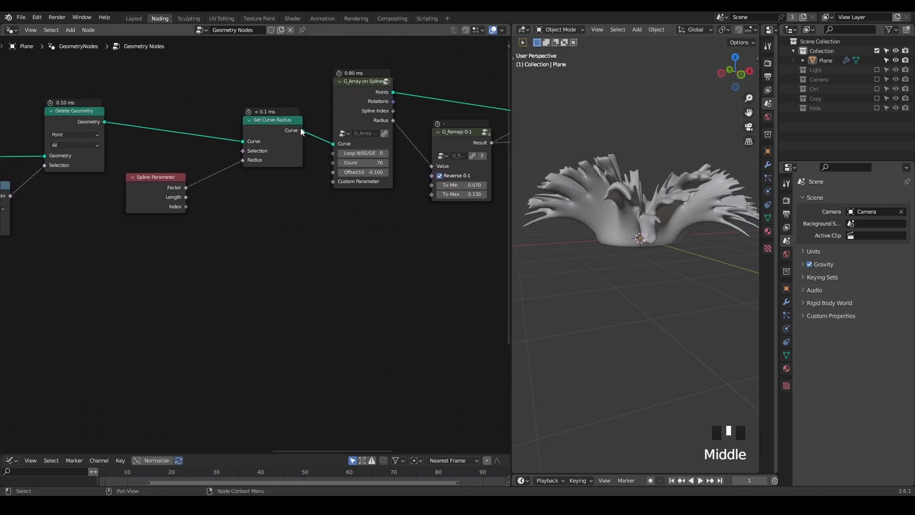
pyautogui.moveTo(362, 162); pyautogui.dragTo(339, 162)
pyautogui.moveTo(592, 193); pyautogui.dragTo(586, 223, button='middle')
pyautogui.scroll(3, 599, 185)
pyautogui.moveTo(355, 163); pyautogui.dragTo(381, 162)
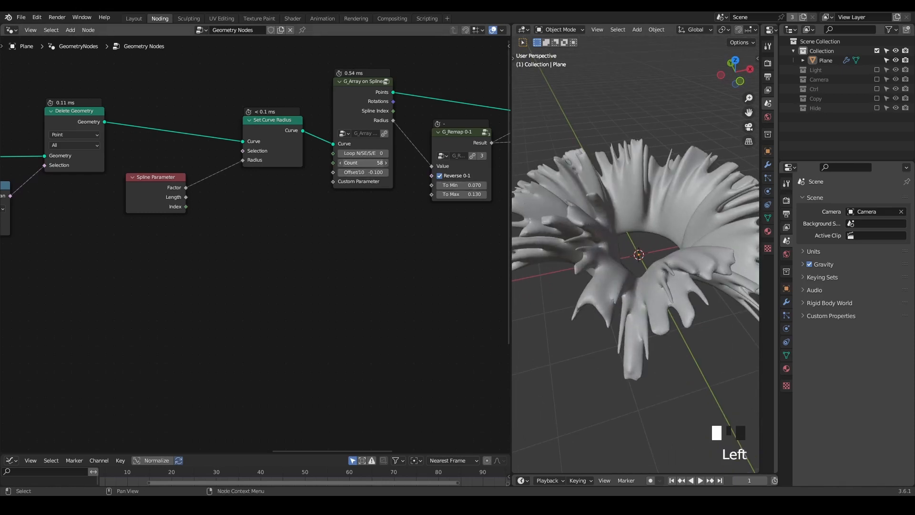
# Insert a Delete Geometry node between the Points output of G_Array on Splines and the G_Curve Points node.
pyautogui.moveTo(382, 189); pyautogui.dragTo(233, 214, button='middle')
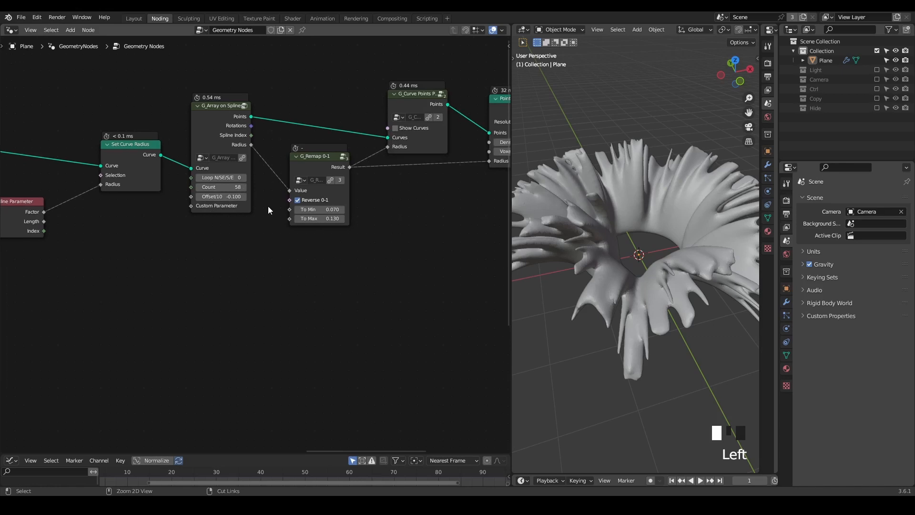
pyautogui.moveTo(408, 99); pyautogui.dragTo(423, 84)
pyautogui.moveTo(402, 123); pyautogui.dragTo(351, 117)
pyautogui.write('delete')
pyautogui.press('Return')
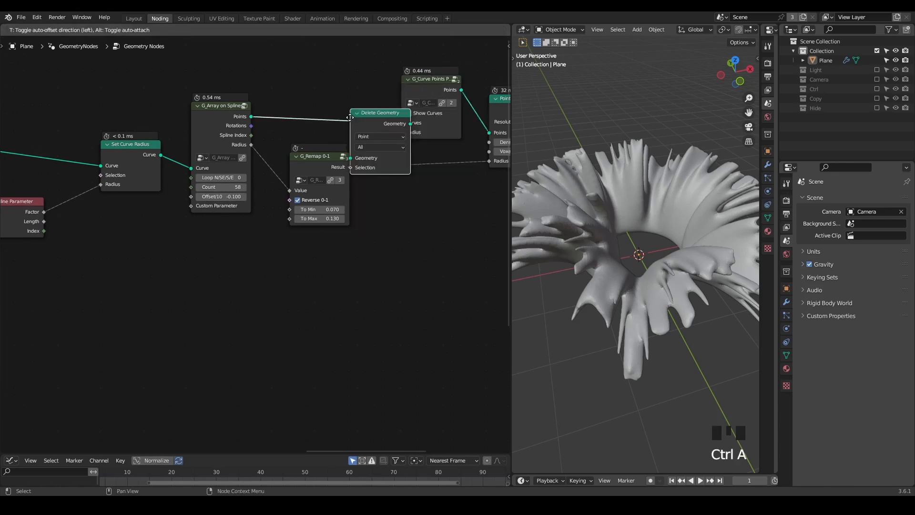
pyautogui.click(313, 83)
# Add a Random Value node above the G_Array on Splines node.
pyautogui.moveTo(289, 87); pyautogui.dragTo(340, 123, button='middle')
pyautogui.hotkey('shift', 'a')
pyautogui.write('random va')
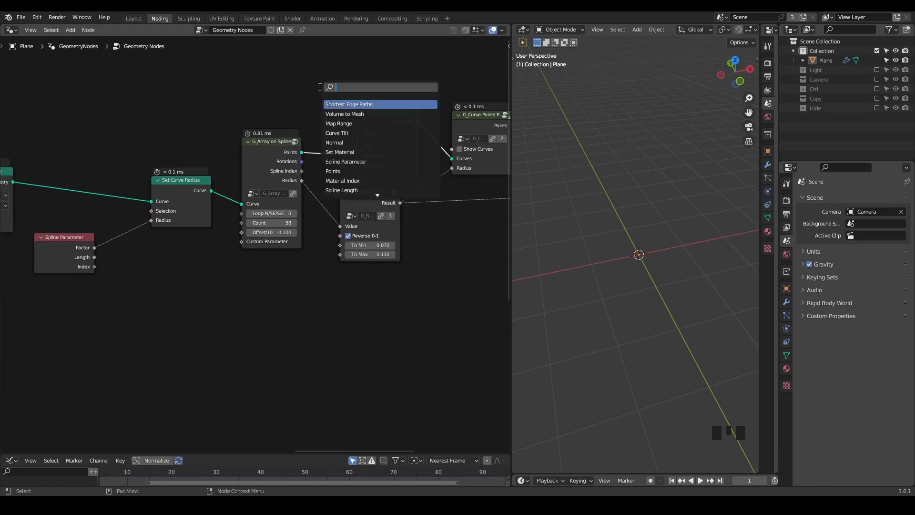
pyautogui.press('BackSpace')
pyautogui.press('BackSpace')
pyautogui.write('hue')
pyautogui.press('BackSpace')
pyautogui.press('BackSpace')
pyautogui.press('BackSpace')
pyautogui.press('Return')
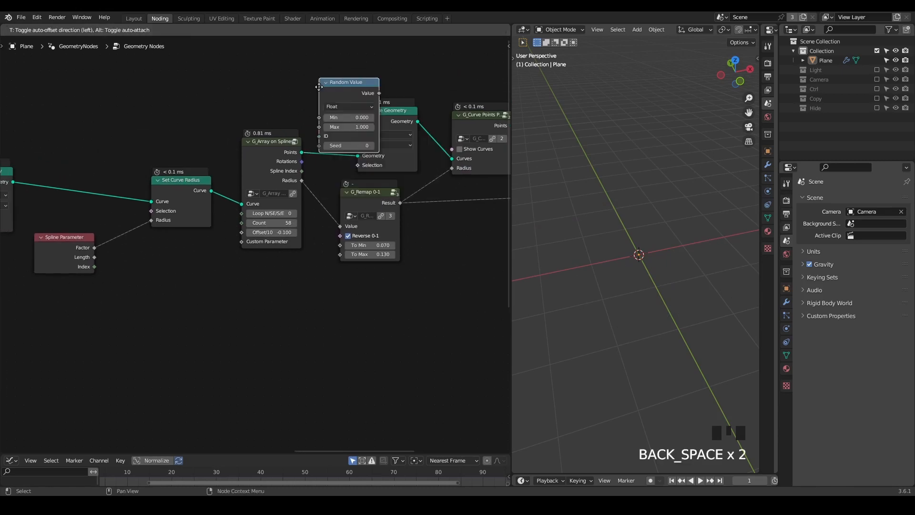
pyautogui.click(227, 71)
# Set the Random Value node to Boolean and connect its Value to the new Delete Geometry node's Selection.
pyautogui.click(231, 82)
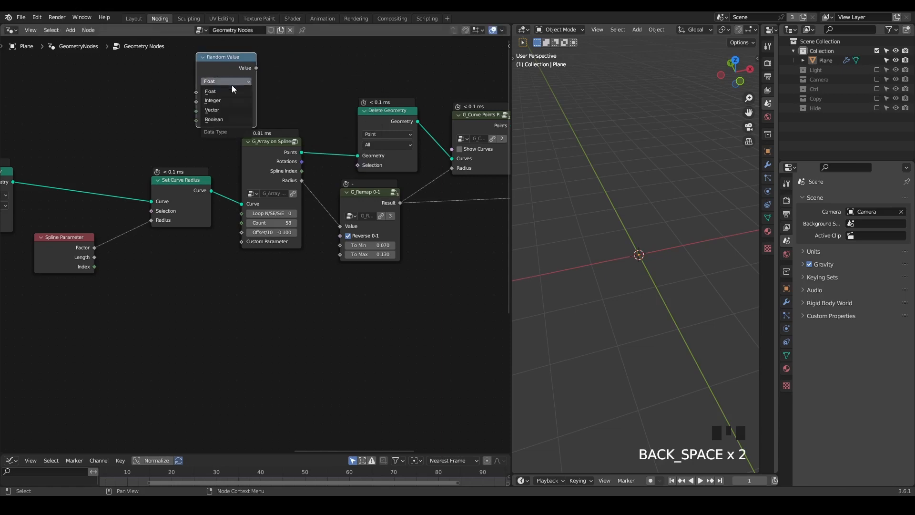
pyautogui.click(234, 119)
pyautogui.moveTo(256, 68); pyautogui.dragTo(383, 181)
pyautogui.click(353, 181)
pyautogui.moveTo(624, 253); pyautogui.dragTo(630, 282, button='middle')
# Add a Spline Parameter node and connect its Factor to the Random Value node's Probability.
pyautogui.moveTo(307, 153); pyautogui.dragTo(375, 250, button='middle')
pyautogui.moveTo(343, 260); pyautogui.dragTo(348, 292)
pyautogui.hotkey('shift', 'a')
pyautogui.write('spline para')
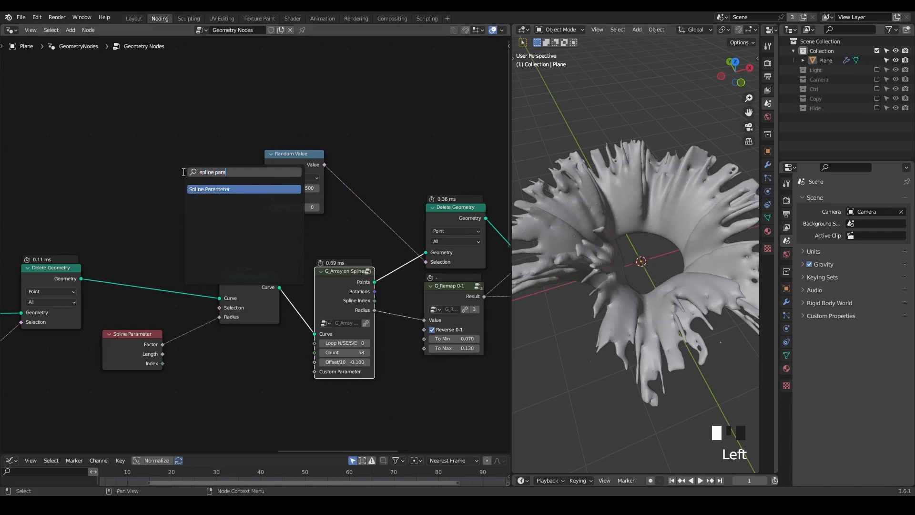
pyautogui.press('Return')
pyautogui.moveTo(179, 174); pyautogui.dragTo(264, 187)
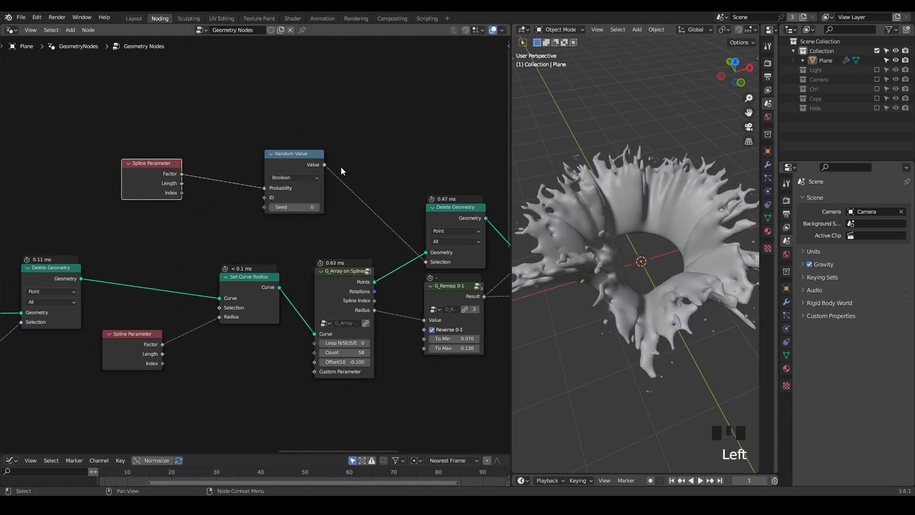
# Space the Random Value and Spline Parameter nodes farther apart and inspect the splash shape from several angles.
pyautogui.moveTo(288, 151); pyautogui.dragTo(328, 151)
pyautogui.moveTo(598, 193); pyautogui.dragTo(605, 210, button='middle')
pyautogui.scroll(1, 172, 153)
pyautogui.moveTo(171, 153); pyautogui.dragTo(189, 101, button='middle')
pyautogui.moveTo(115, 115); pyautogui.dragTo(113, 115)
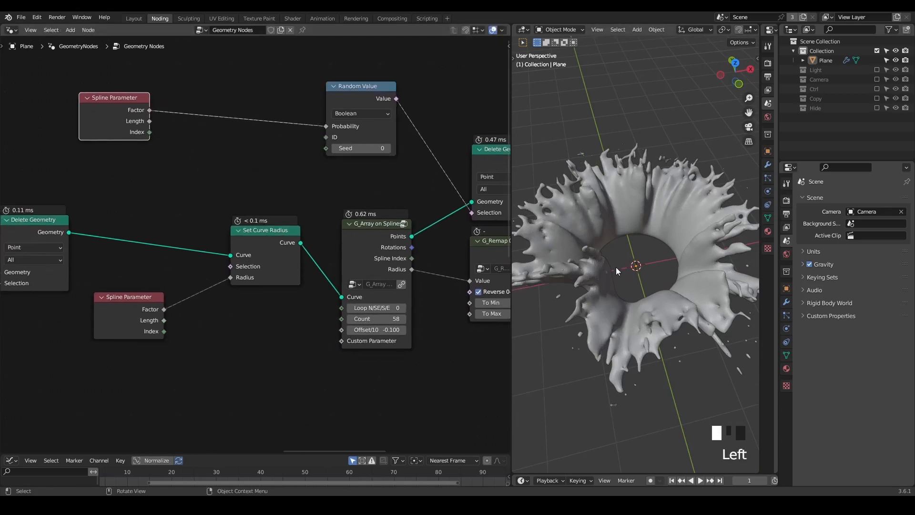
pyautogui.moveTo(638, 257)
pyautogui.mouseDown(button='middle')
pyautogui.moveTo(639, 213)
pyautogui.moveTo(627, 220)
pyautogui.moveTo(644, 251)
pyautogui.mouseUp(button='middle')
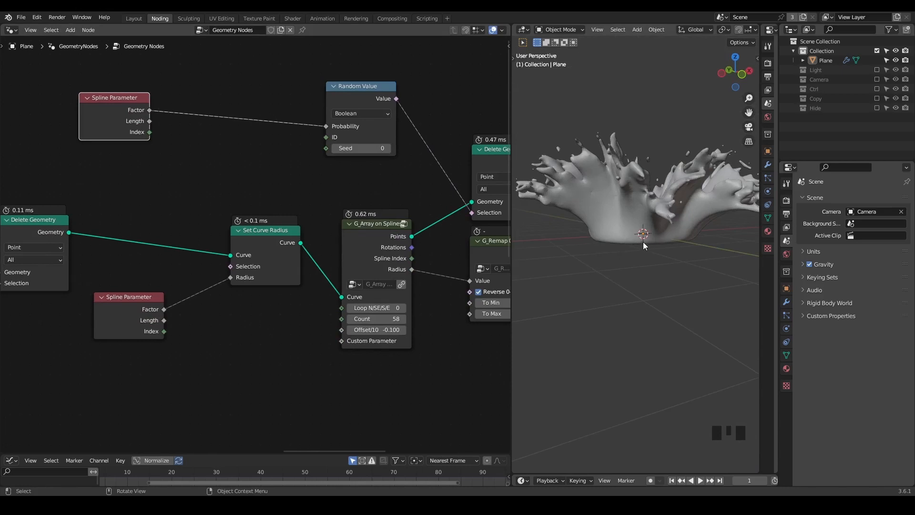
pyautogui.rightClick(631, 227)
pyautogui.moveTo(633, 228); pyautogui.dragTo(599, 226, button='middle')
# Try different Offset/10 values on the G_Array on Splines node, finishing with the offset set to 0.
pyautogui.moveTo(306, 178); pyautogui.dragTo(293, 143, button='middle')
pyautogui.click(376, 210)
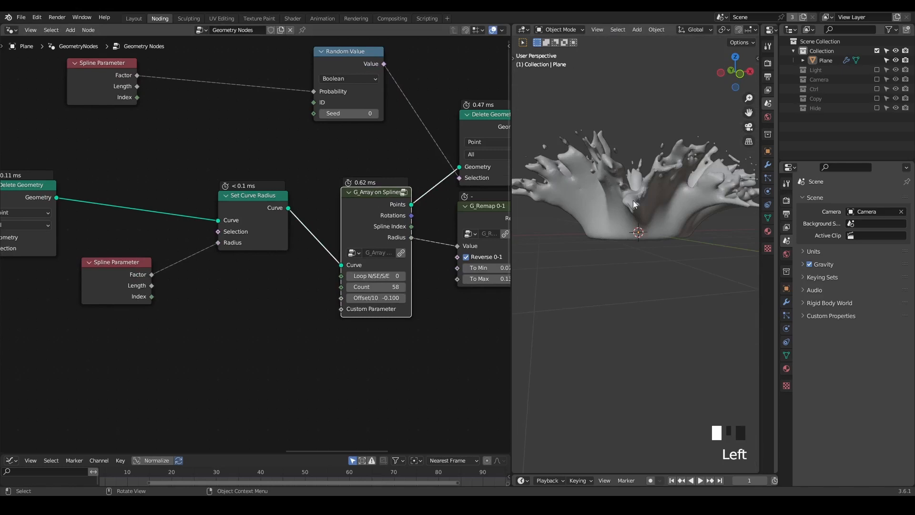
pyautogui.moveTo(289, 295); pyautogui.dragTo(301, 253, button='middle')
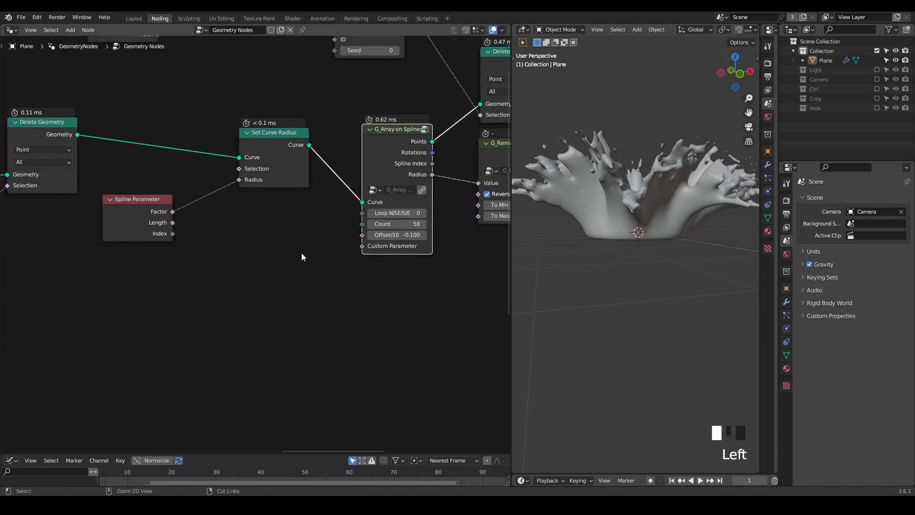
pyautogui.moveTo(397, 235)
pyautogui.keyDown('shift'); pyautogui.mouseDown()
pyautogui.moveTo(374, 235)
pyautogui.moveTo(422, 235)
pyautogui.moveTo(383, 235)
pyautogui.mouseUp(); pyautogui.keyUp('shift')
pyautogui.click(395, 238)
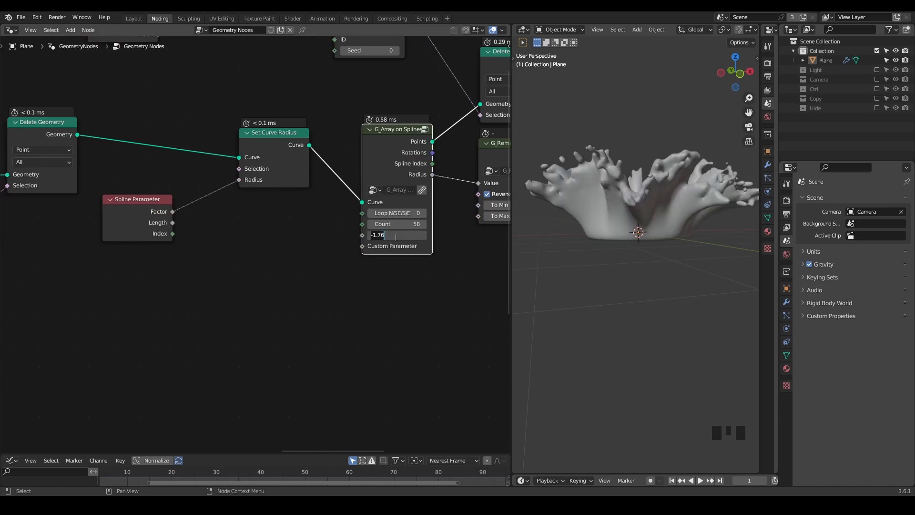
pyautogui.keyDown('shift'); pyautogui.click(395, 271); pyautogui.keyUp('shift')
pyautogui.click(403, 276)
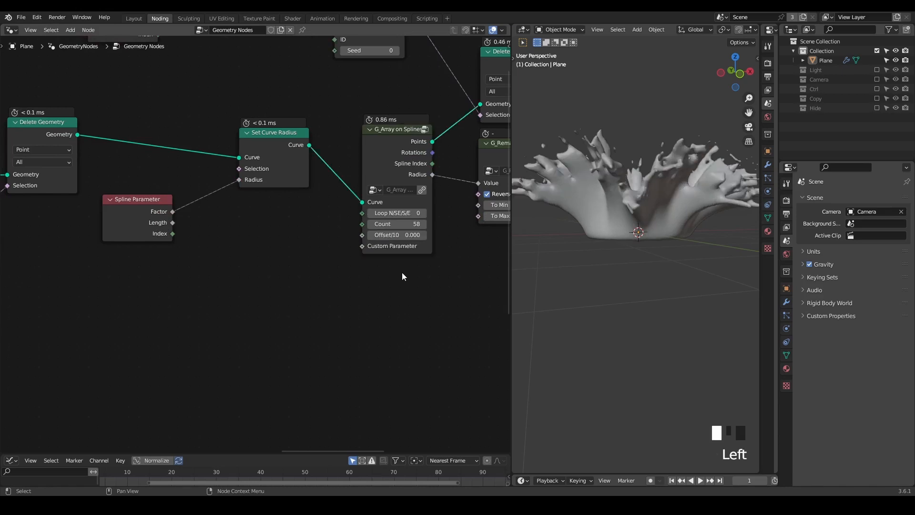
pyautogui.keyDown('shift'); pyautogui.moveTo(398, 236); pyautogui.dragTo(402, 236); pyautogui.keyUp('shift')
pyautogui.click(399, 237)
pyautogui.write('0')
# Add a G_Controller node below the Spline Parameter node that feeds Set Curve Radius.
pyautogui.click(214, 273)
pyautogui.hotkey('ctrl', 'space')
pyautogui.write('control')
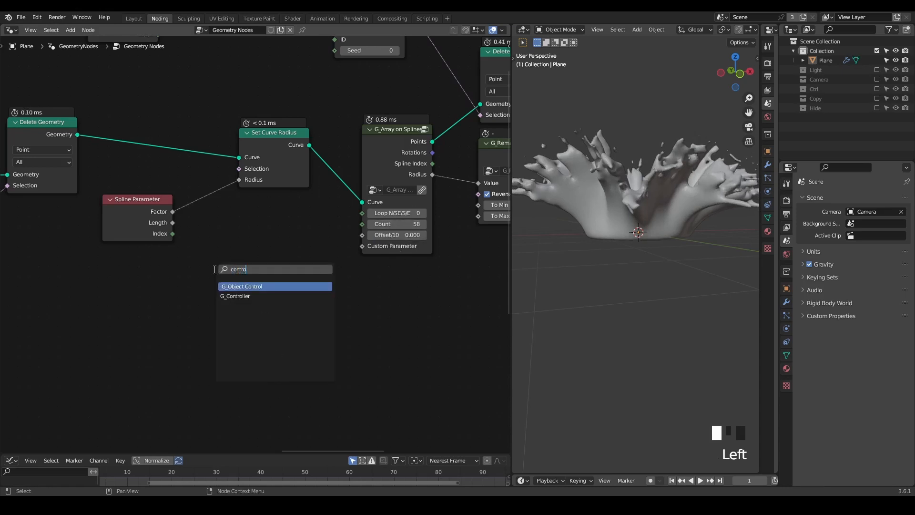
pyautogui.press('Down')
pyautogui.press('Return')
pyautogui.click(173, 269)
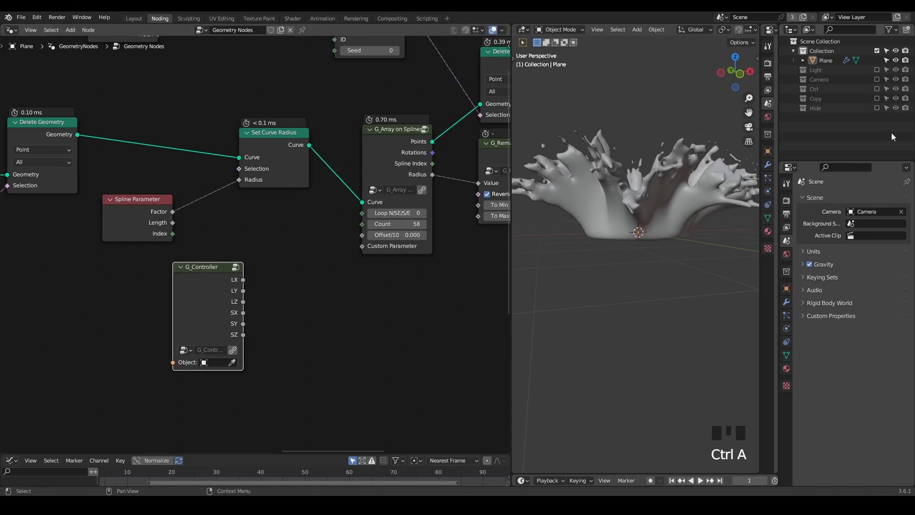
# Assign the Ctrl collection's Controller as the G_Controller node's Object and connect LX to Offset/10 on G_Array on Splines.
pyautogui.click(876, 88)
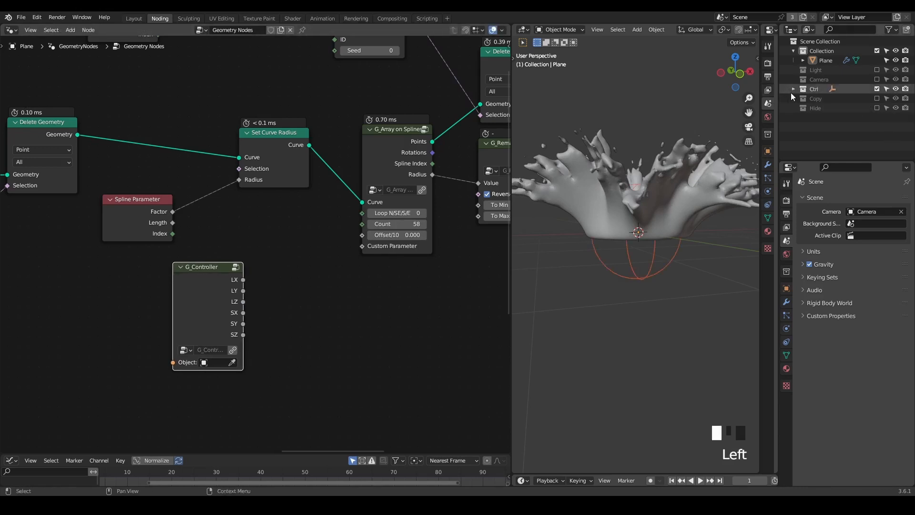
pyautogui.moveTo(834, 102); pyautogui.dragTo(221, 365)
pyautogui.click(232, 362)
pyautogui.click(831, 98)
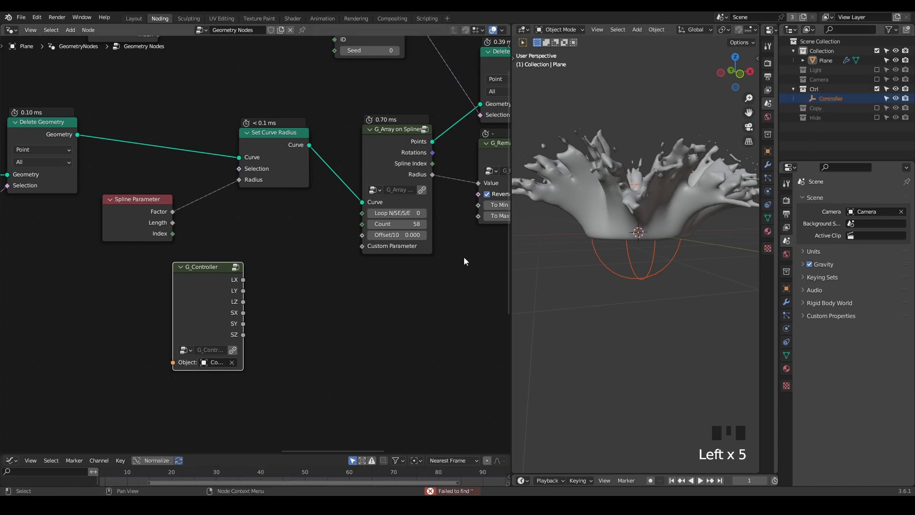
pyautogui.moveTo(207, 276); pyautogui.dragTo(368, 235)
# Show the object's transform properties and enlarge the timeline below the 3D view.
pyautogui.click(785, 288)
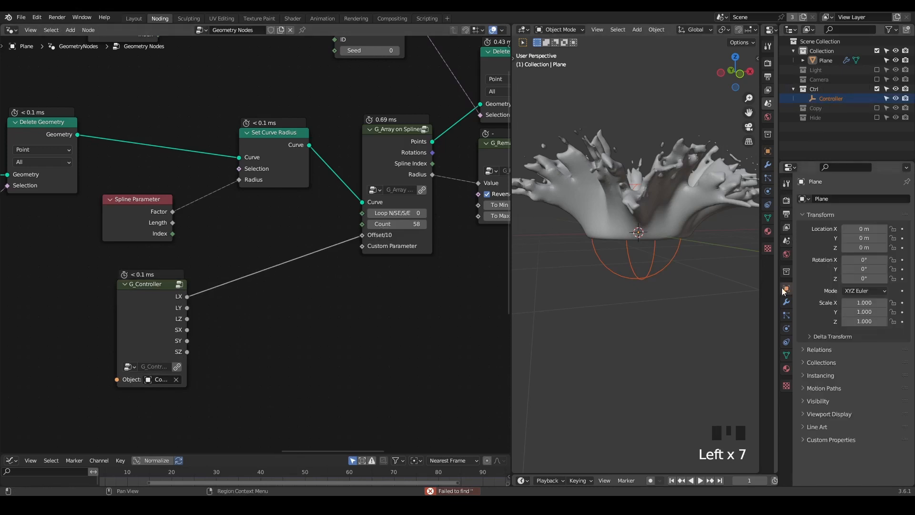
pyautogui.moveTo(595, 474); pyautogui.dragTo(613, 395)
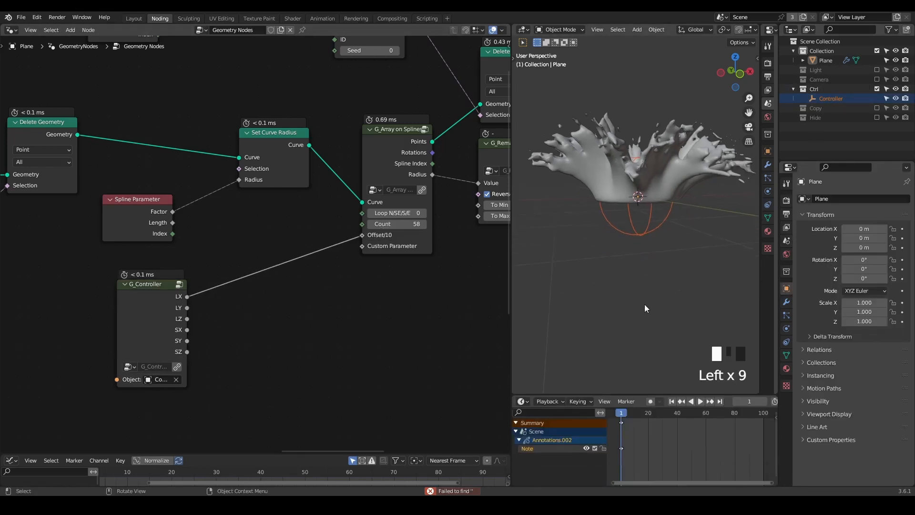
pyautogui.scroll(-2, 668, 250)
# Keyframe the Plane's Location X at -10 m on frame 1.
pyautogui.rightClick(862, 229)
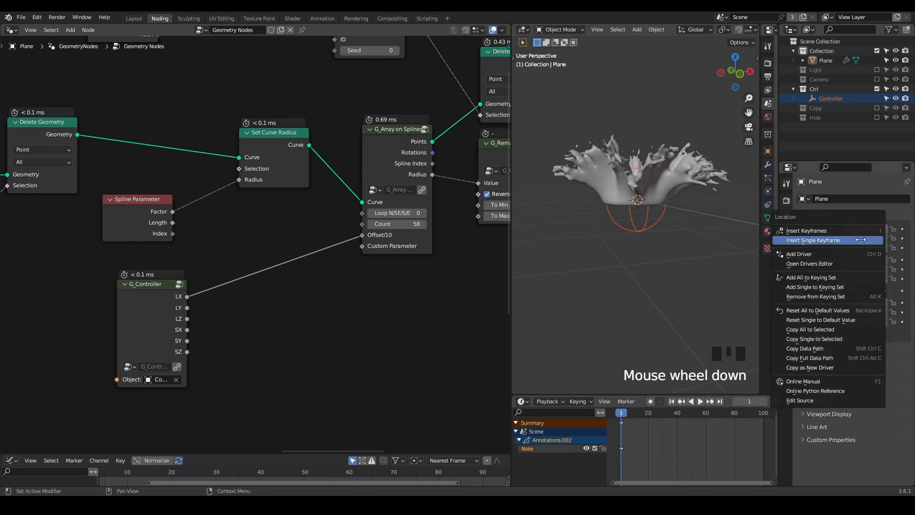
pyautogui.click(861, 239)
pyautogui.click(868, 231)
pyautogui.write('-10')
pyautogui.press('Return')
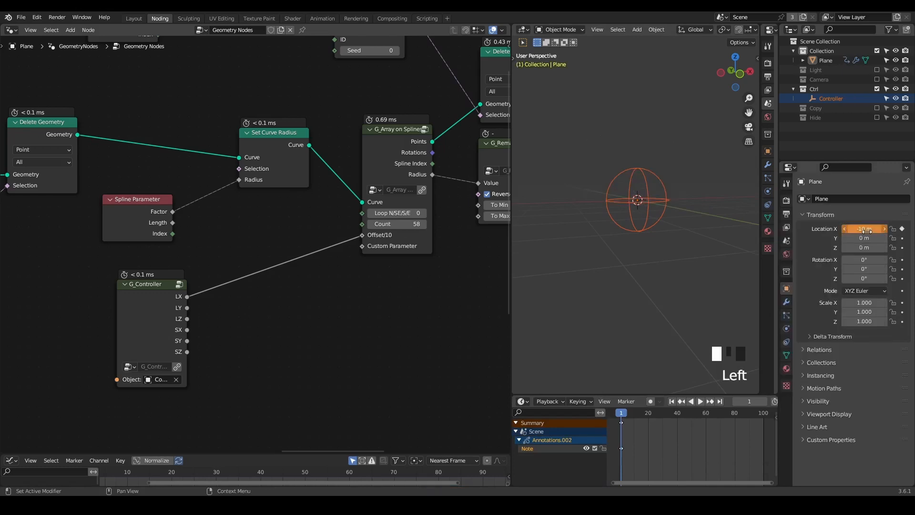
pyautogui.rightClick(866, 232)
pyautogui.rightClick(715, 336)
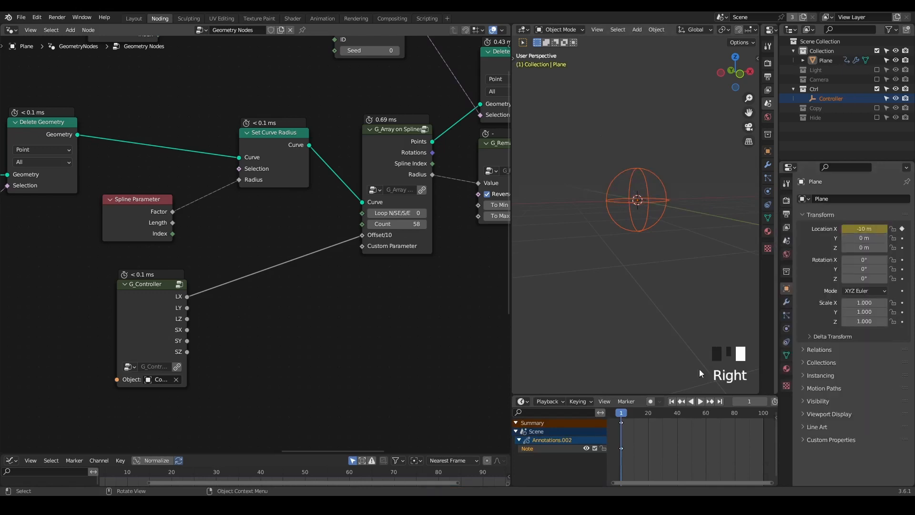
# Go to frame 100 and keyframe the Plane's Location X at 0 m.
pyautogui.click(718, 401)
pyautogui.click(858, 229)
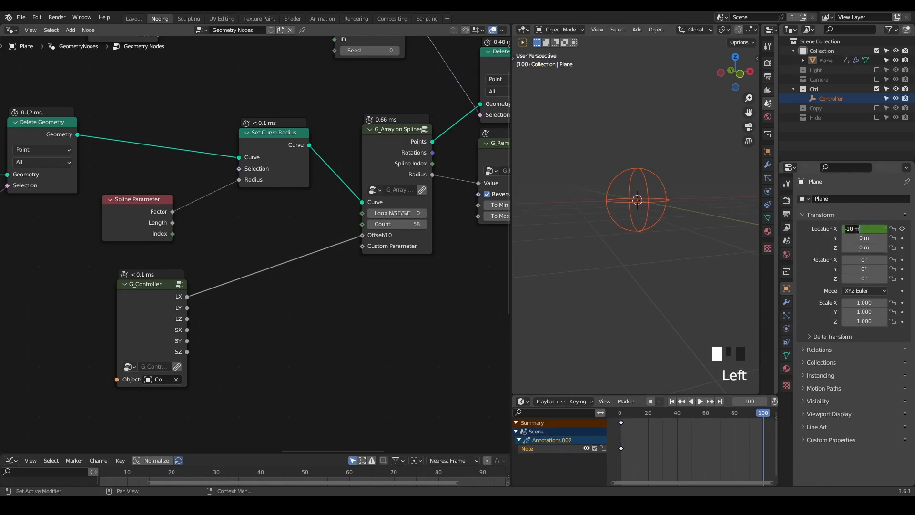
pyautogui.click(823, 237)
pyautogui.rightClick(865, 234)
pyautogui.rightClick(865, 236)
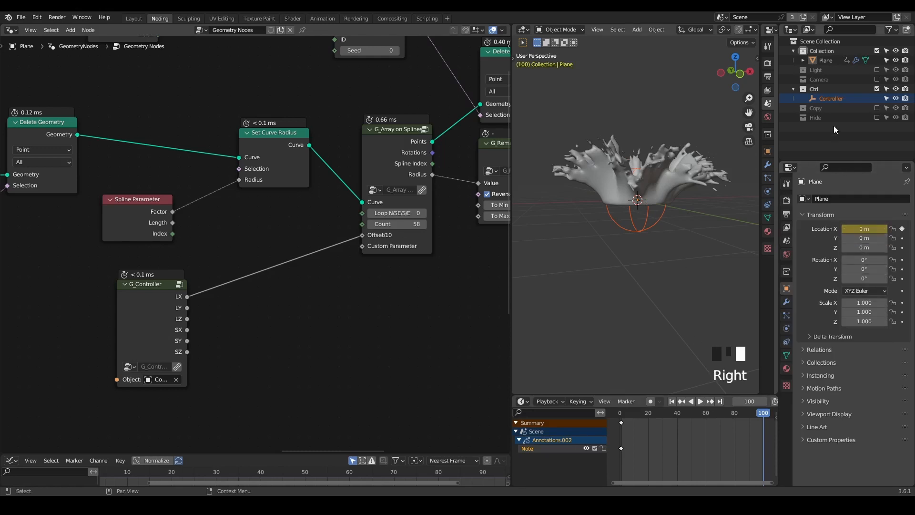
# Remove the Location X keyframes that were mistakenly put on the Plane.
pyautogui.click(833, 97)
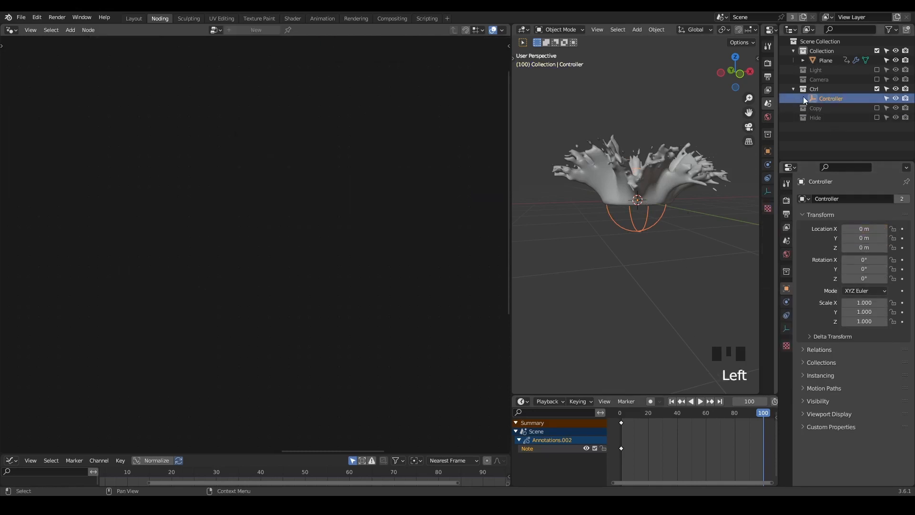
pyautogui.press('a')
pyautogui.press('x')
pyautogui.click(660, 452)
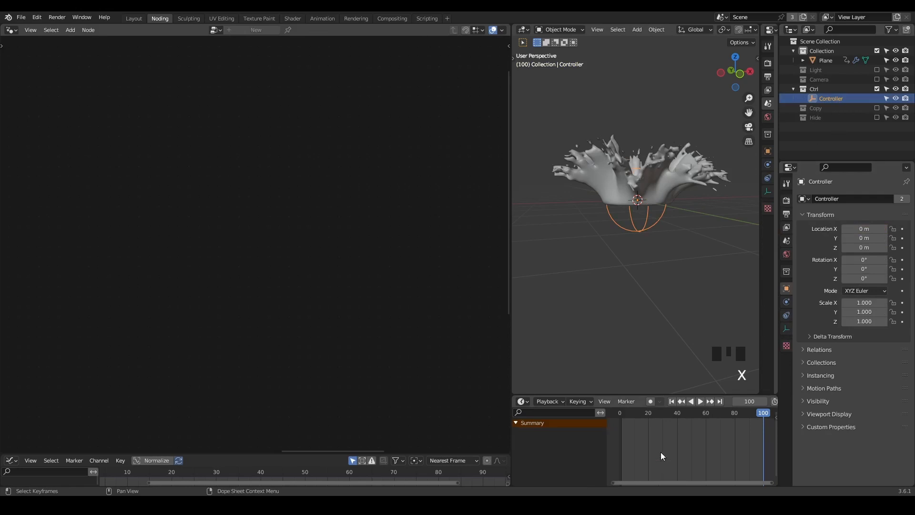
pyautogui.click(817, 59)
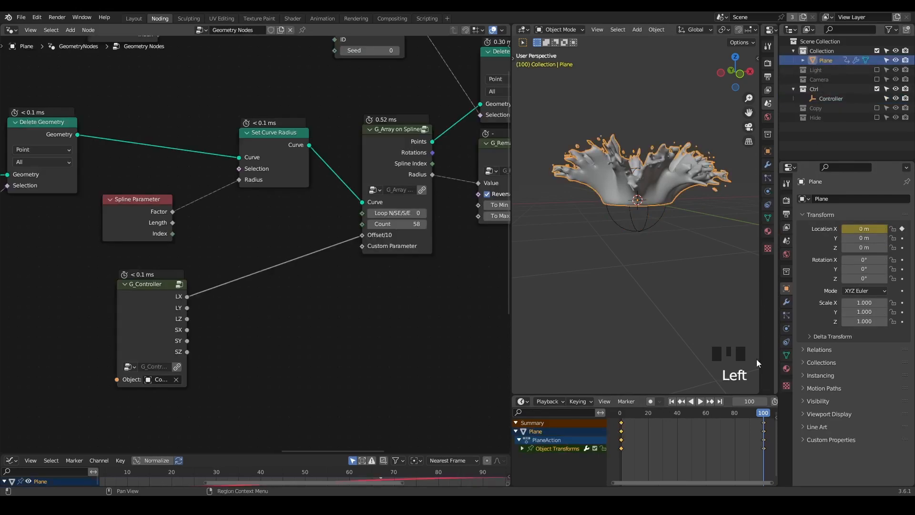
# Select the Controller and insert a single keyframe on its Location X at 0 m on frame 100.
pyautogui.click(830, 98)
pyautogui.rightClick(864, 227)
pyautogui.click(864, 227)
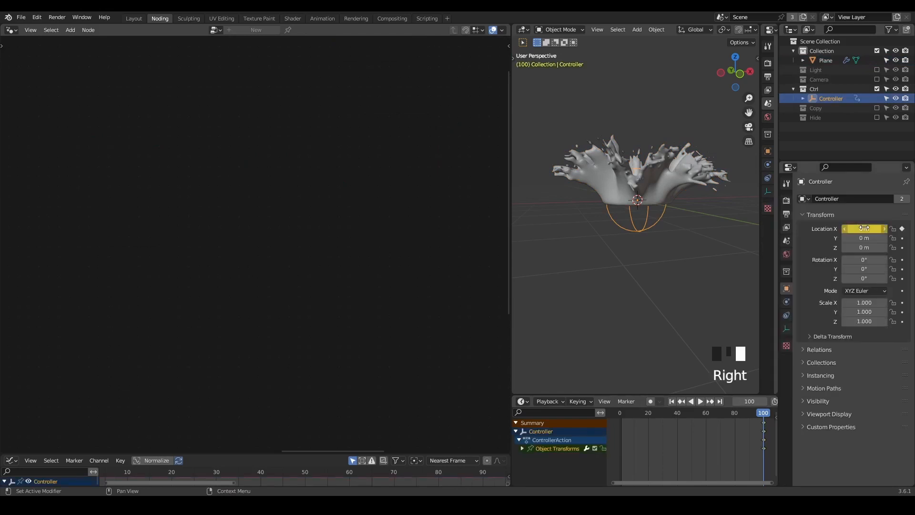
# Return to frame 1, set the Controller's Location X to -10 m and insert a single keyframe.
pyautogui.click(671, 401)
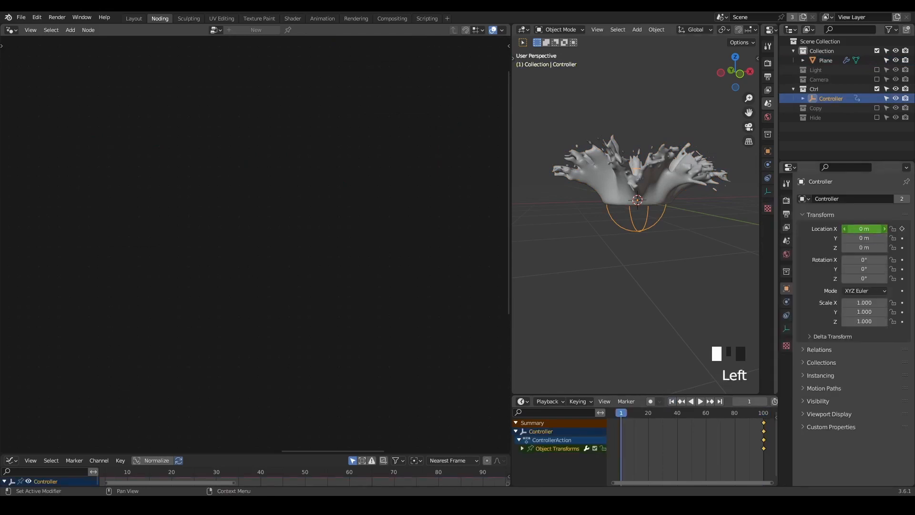
pyautogui.click(863, 231)
pyautogui.write('-10')
pyautogui.press('Return')
pyautogui.rightClick(862, 231)
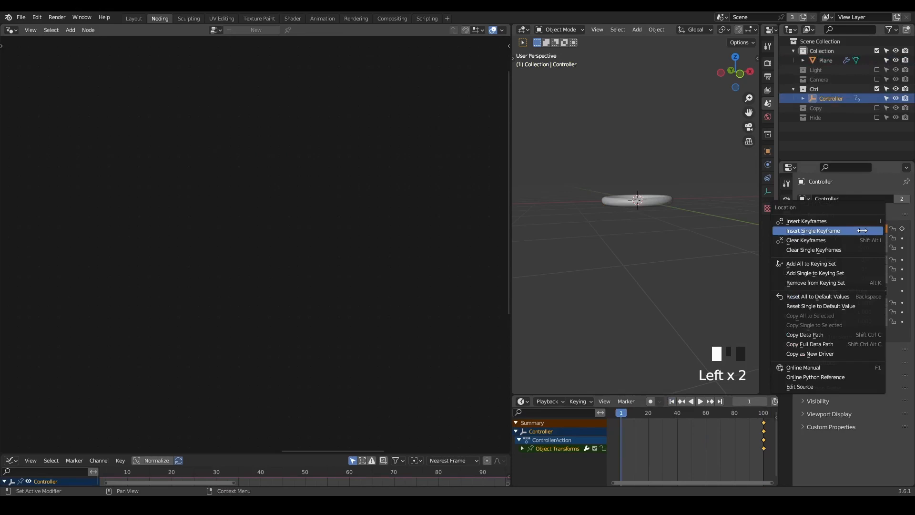
pyautogui.click(863, 231)
# Set the interpolation of both Controller keyframes to Exponential and their easing type to Ease Out.
pyautogui.press('a')
pyautogui.press('t')
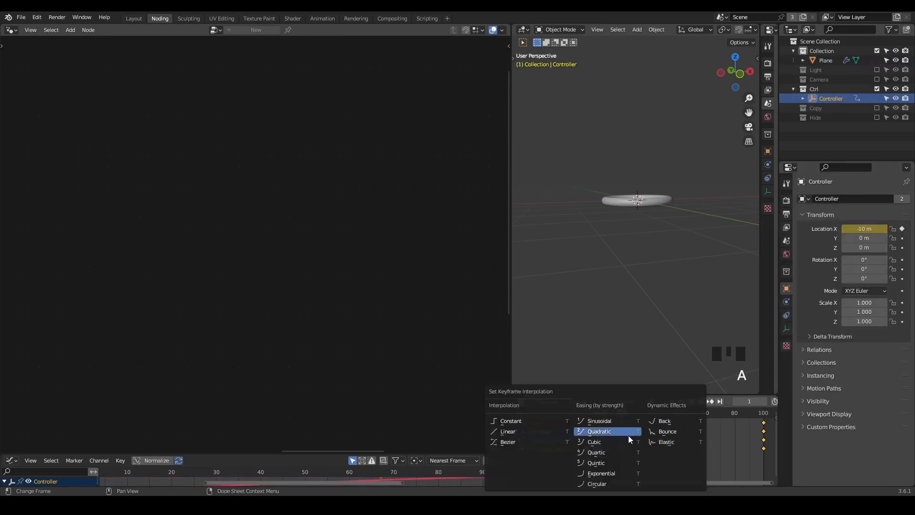
pyautogui.click(614, 482)
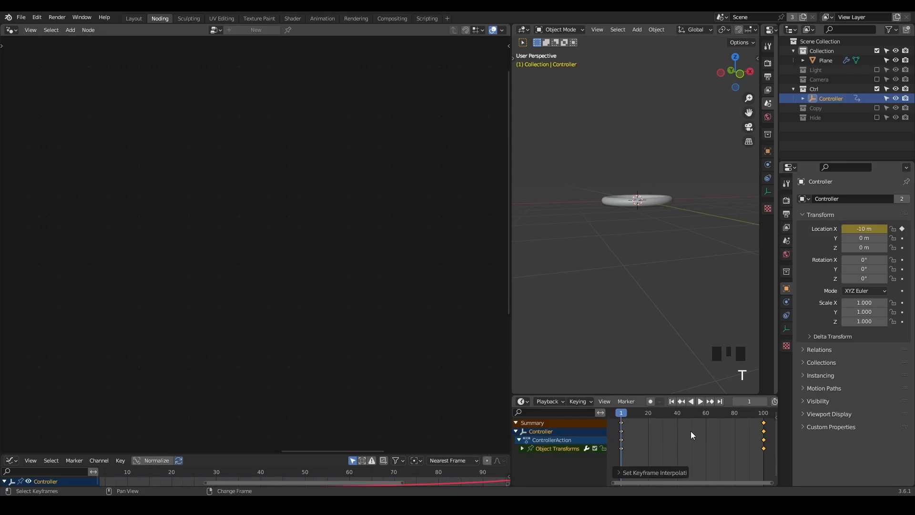
pyautogui.hotkey('shift', 't')
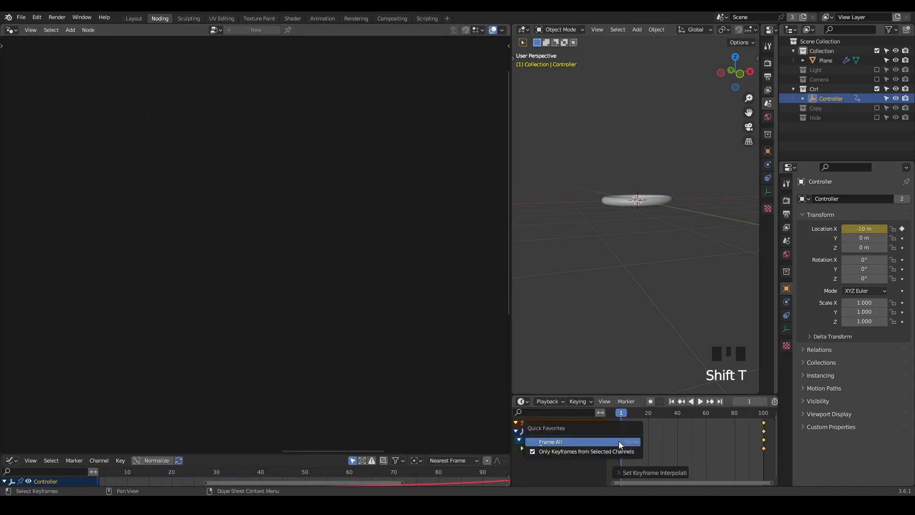
pyautogui.press('t')
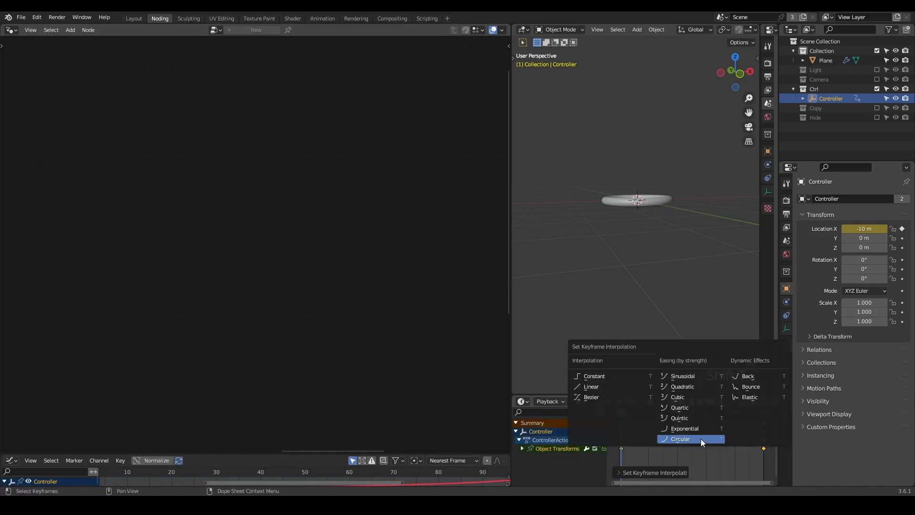
pyautogui.click(694, 428)
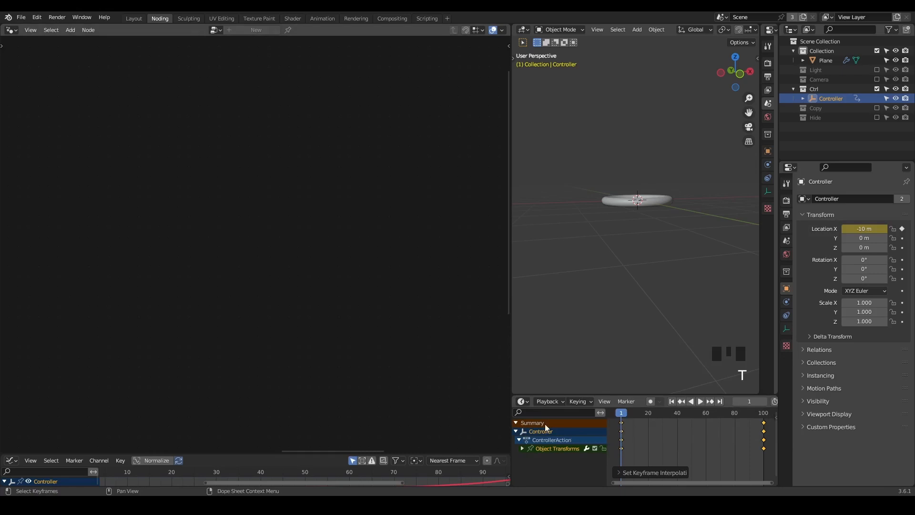
pyautogui.hotkey('ctrl', 'e')
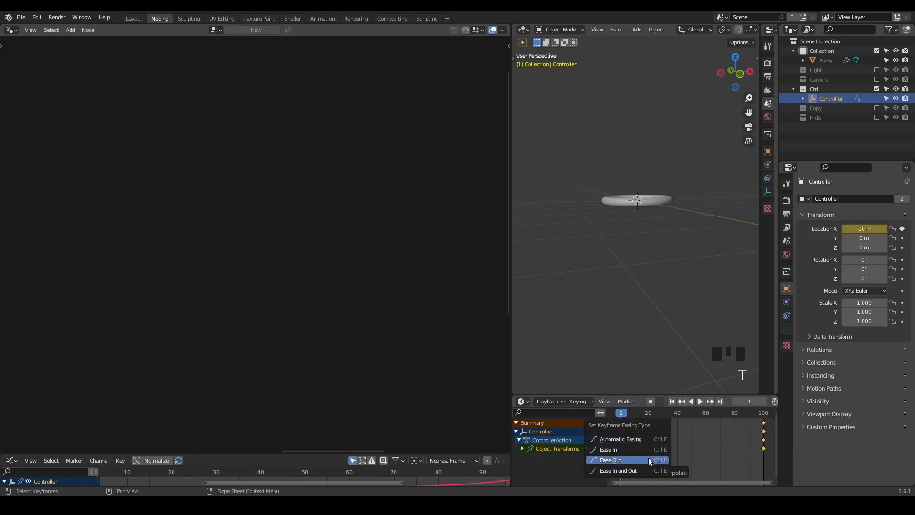
pyautogui.click(648, 459)
# Play the animation to check how the splash grows, and view it from a higher angle.
pyautogui.press('space')
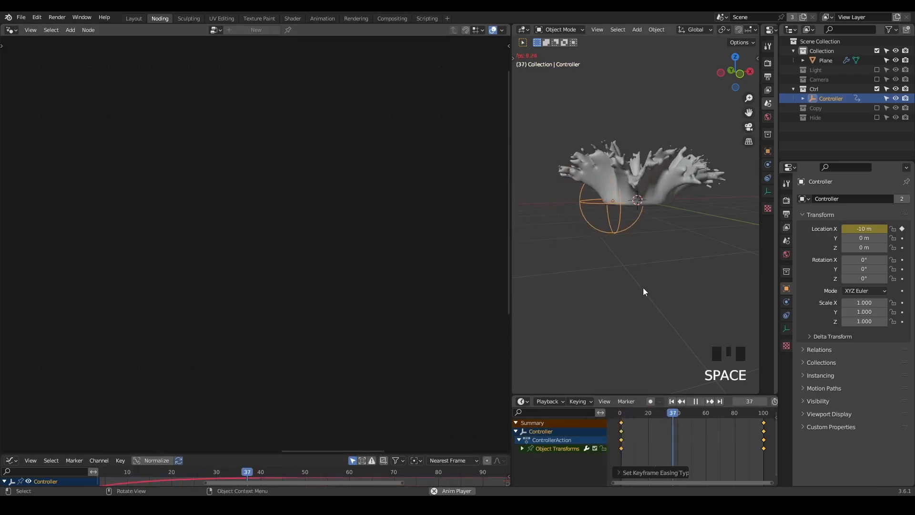
pyautogui.press('space')
pyautogui.moveTo(637, 218); pyautogui.dragTo(650, 230, button='middle')
# Select the splash object and move its Group Output node farther away from the smoothing node.
pyautogui.click(624, 206)
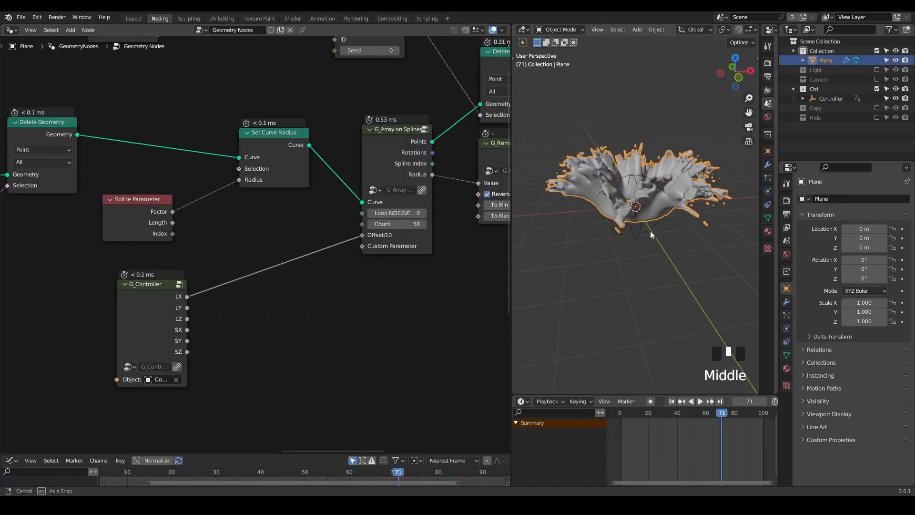
pyautogui.scroll(-3, 388, 251)
pyautogui.moveTo(373, 247); pyautogui.dragTo(196, 230, button='middle')
pyautogui.moveTo(388, 175); pyautogui.dragTo(448, 169)
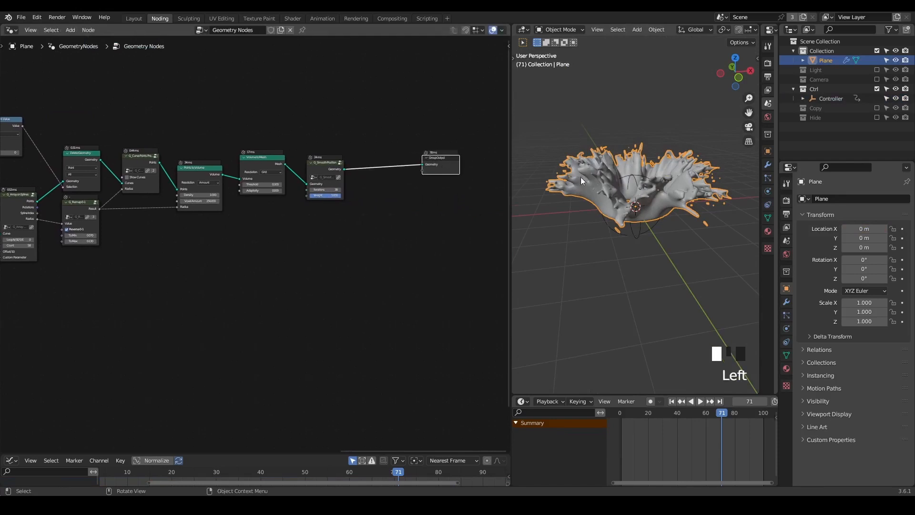
# Add a mesh plane at the splash's base, scale it to about 6.56, and reselect the splash.
pyautogui.moveTo(653, 184); pyautogui.dragTo(646, 203, button='middle')
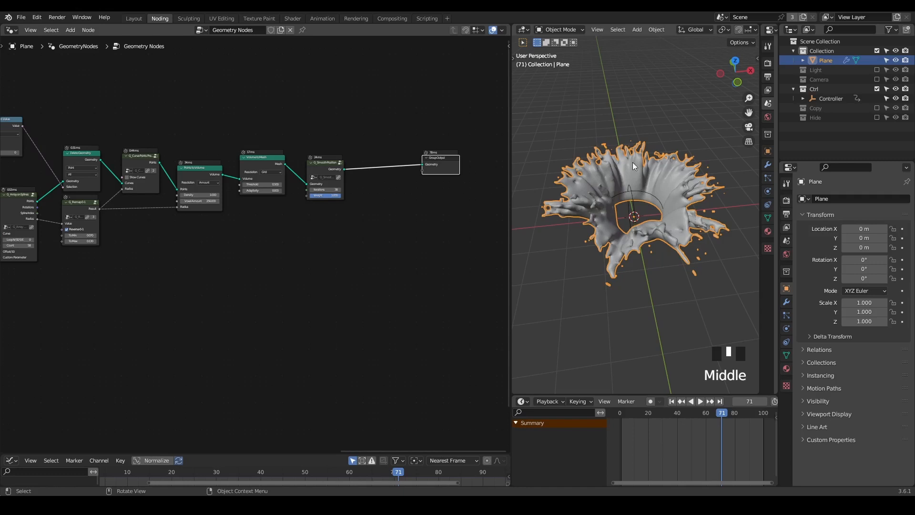
pyautogui.scroll(2, 663, 156)
pyautogui.hotkey('shift', 'a')
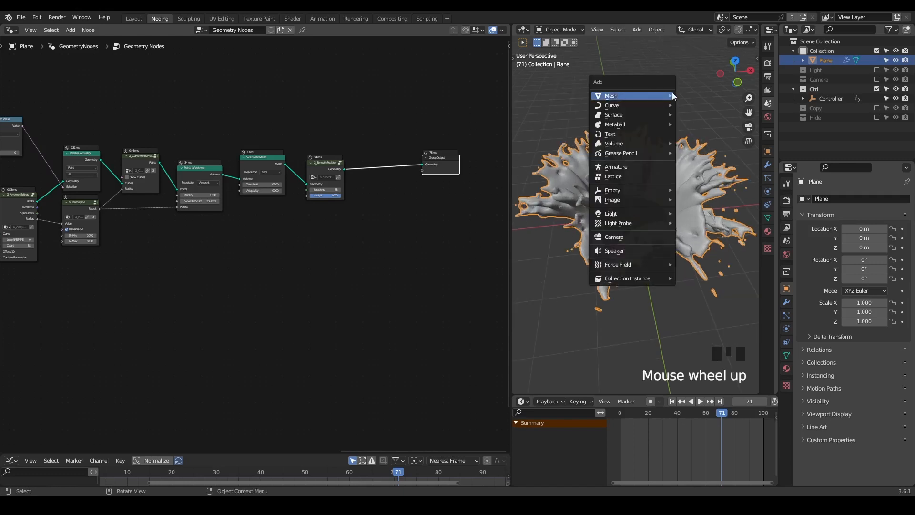
pyautogui.click(693, 96)
pyautogui.scroll(-2, 666, 154)
pyautogui.press('s')
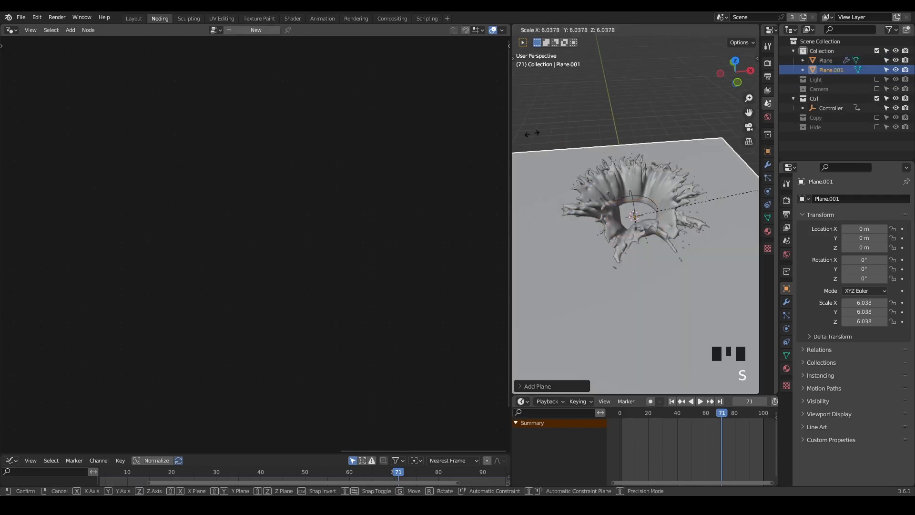
pyautogui.click(573, 138)
pyautogui.moveTo(573, 138); pyautogui.dragTo(638, 219, button='middle')
pyautogui.scroll(2, 604, 186)
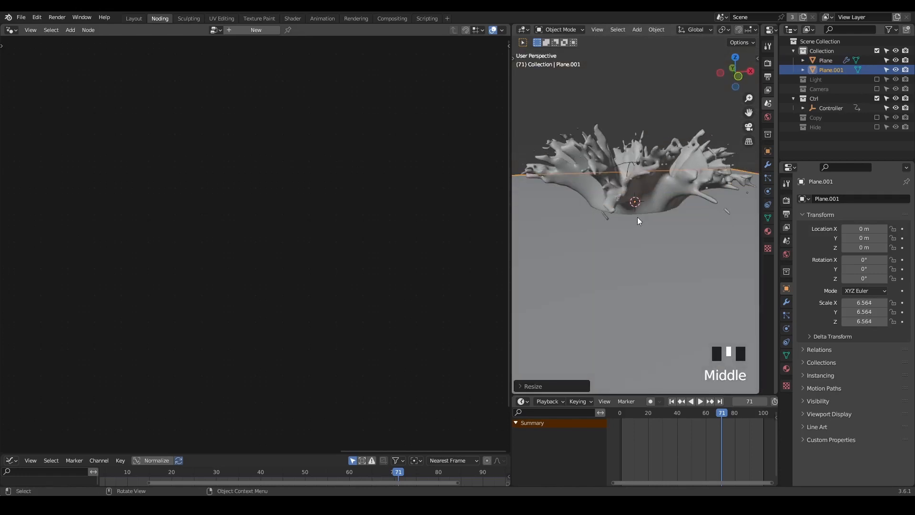
pyautogui.click(650, 207)
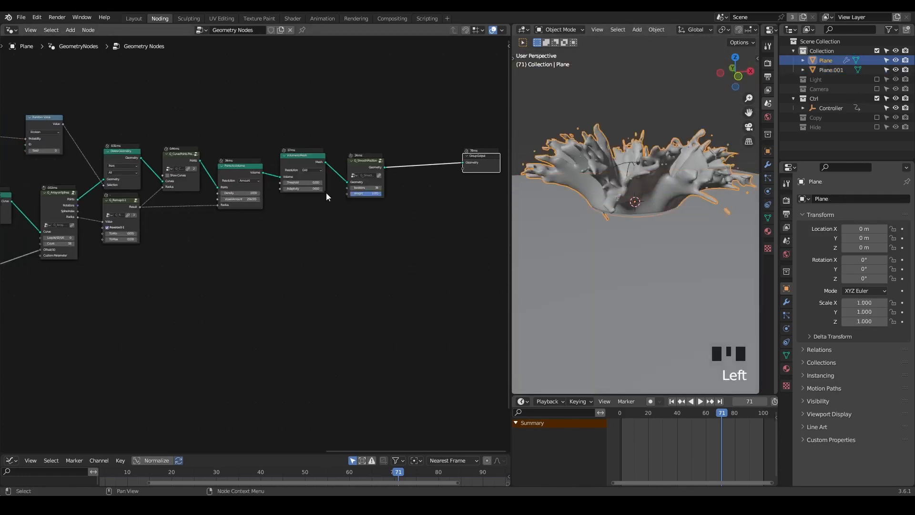
# Move the Points to Volume, Volume to Mesh and smoothing nodes together, farther away from the curve points node.
pyautogui.moveTo(456, 113); pyautogui.dragTo(235, 236)
pyautogui.press('g')
pyautogui.click(356, 224)
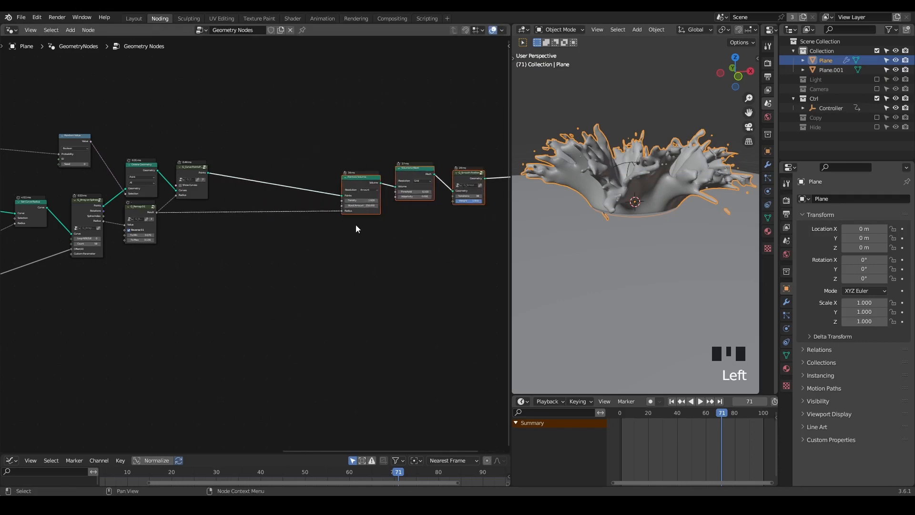
pyautogui.moveTo(290, 245); pyautogui.dragTo(333, 246, button='middle')
pyautogui.scroll(1, 333, 247)
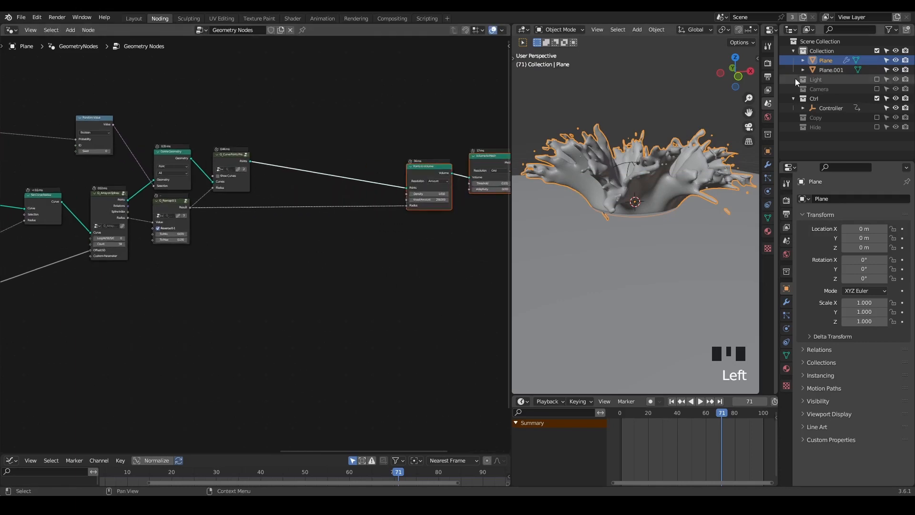
# Pin the splash's node tree in the node editor and delete the separate Plane.001 object from the scene.
pyautogui.click(302, 30)
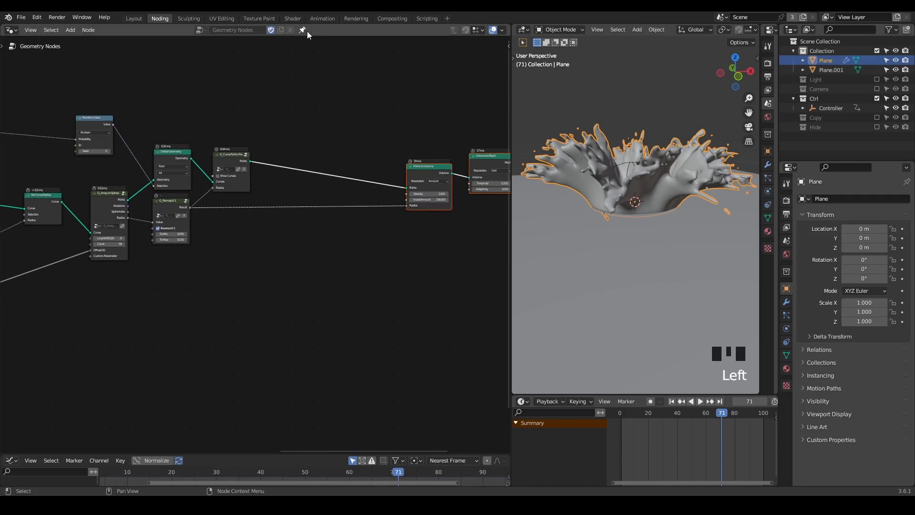
pyautogui.click(831, 70)
pyautogui.press('x')
pyautogui.click(656, 151)
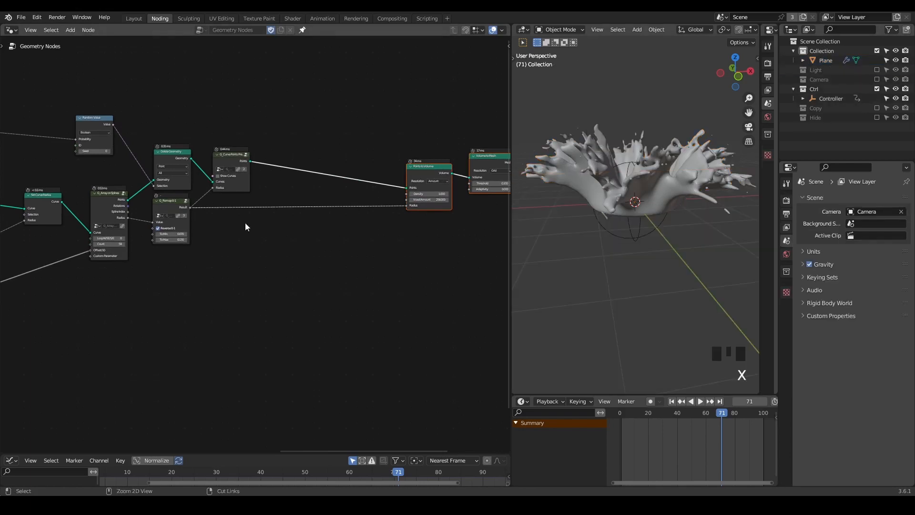
# Add a Grid node below the splash nodes and set its Vertices X and Vertices Y to 100.
pyautogui.hotkey('ctrl', 'a')
pyautogui.write('gri')
pyautogui.press('Return')
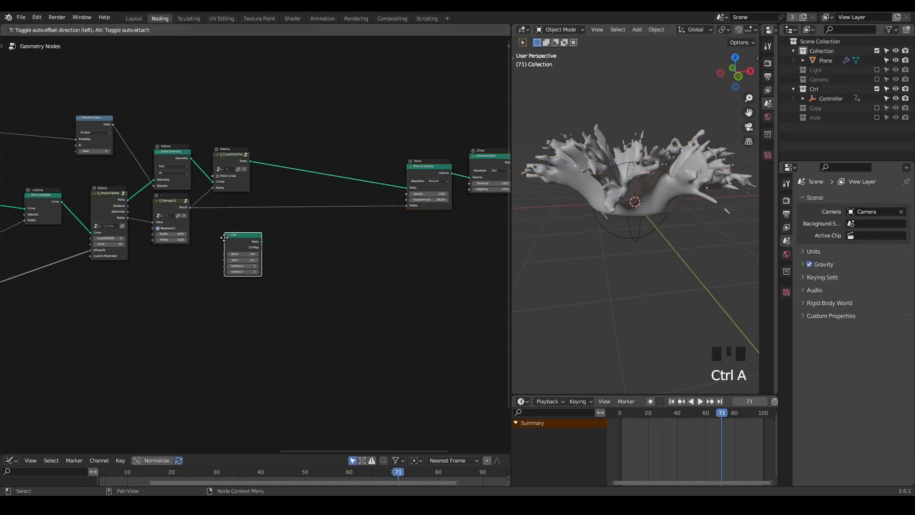
pyautogui.click(224, 232)
pyautogui.scroll(3, 286, 238)
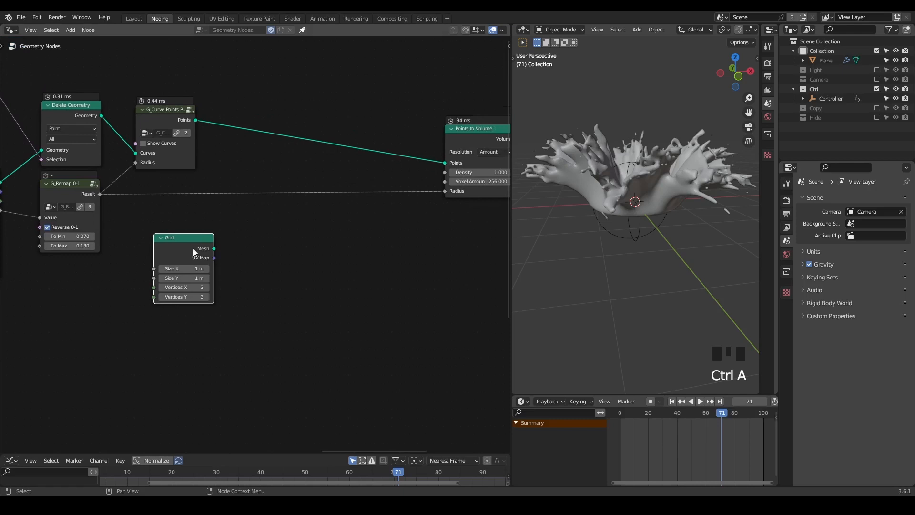
pyautogui.moveTo(186, 296); pyautogui.dragTo(188, 289)
pyautogui.write('100')
pyautogui.press('Return')
pyautogui.moveTo(180, 249); pyautogui.dragTo(141, 288)
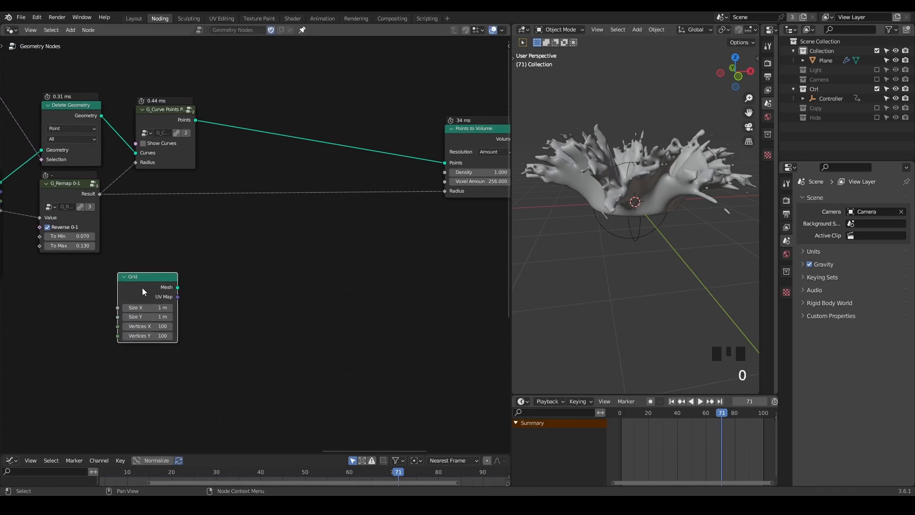
# Insert a Join Geometry node on the link between the G_Curve Points node and Points to Volume.
pyautogui.scroll(-3, 415, 200)
pyautogui.moveTo(422, 165); pyautogui.dragTo(385, 164)
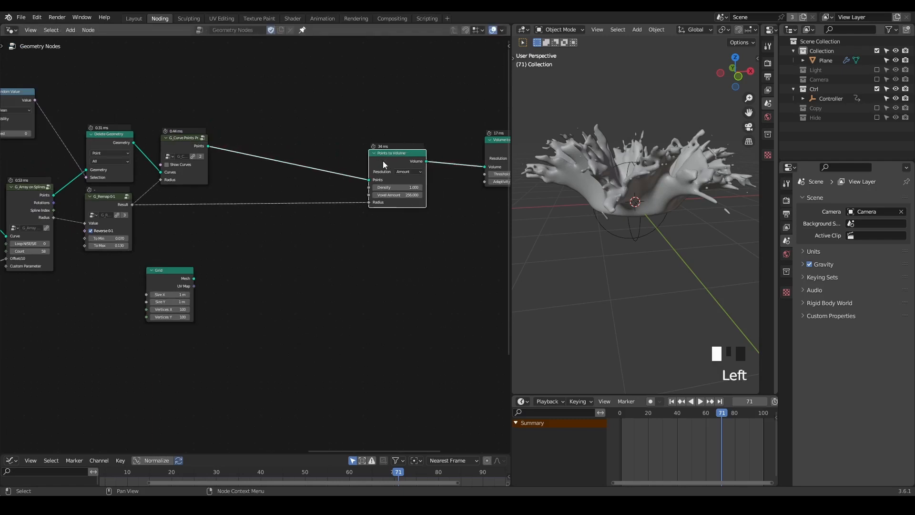
pyautogui.hotkey('ctrl', 'a')
pyautogui.write('join')
pyautogui.press('Down')
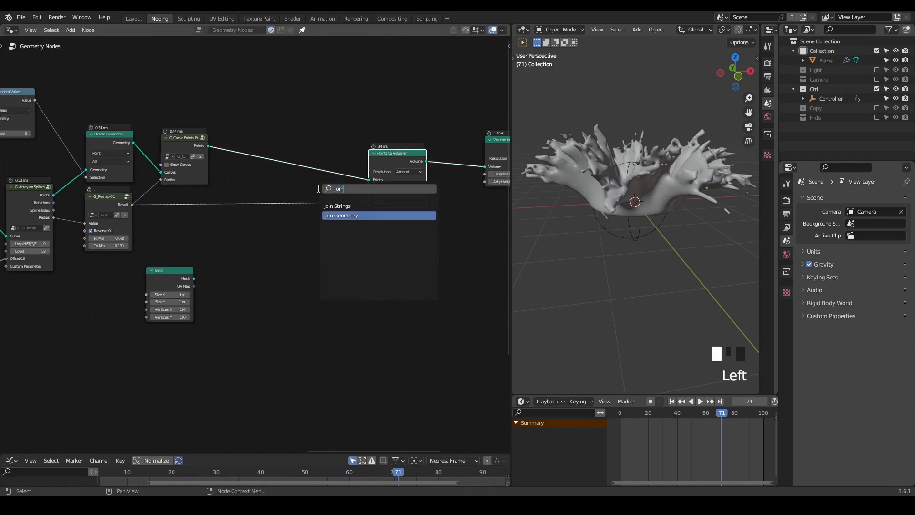
pyautogui.press('Return')
pyautogui.click(285, 160)
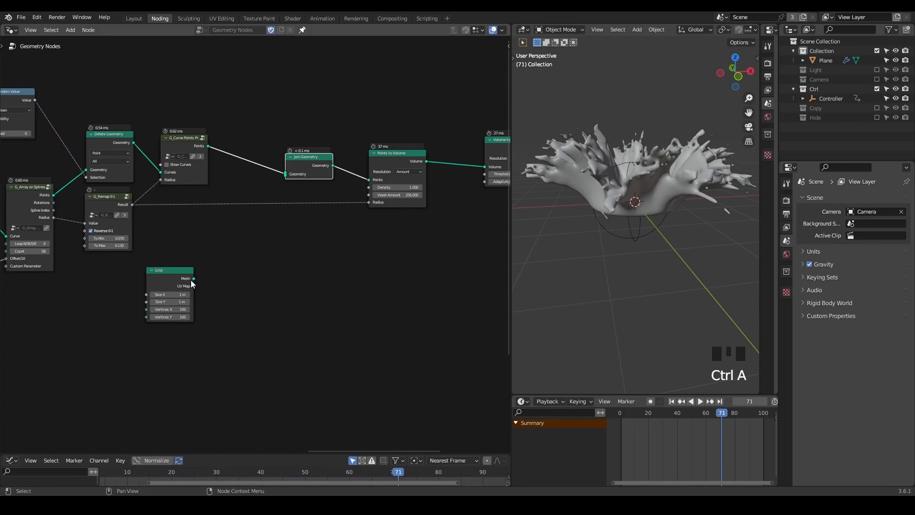
# Insert a Capture Attribute node before Join Geometry, store the remap result in it, and connect its Attribute to the Points to Volume radius.
pyautogui.hotkey('ctrl', 'a')
pyautogui.write('capture')
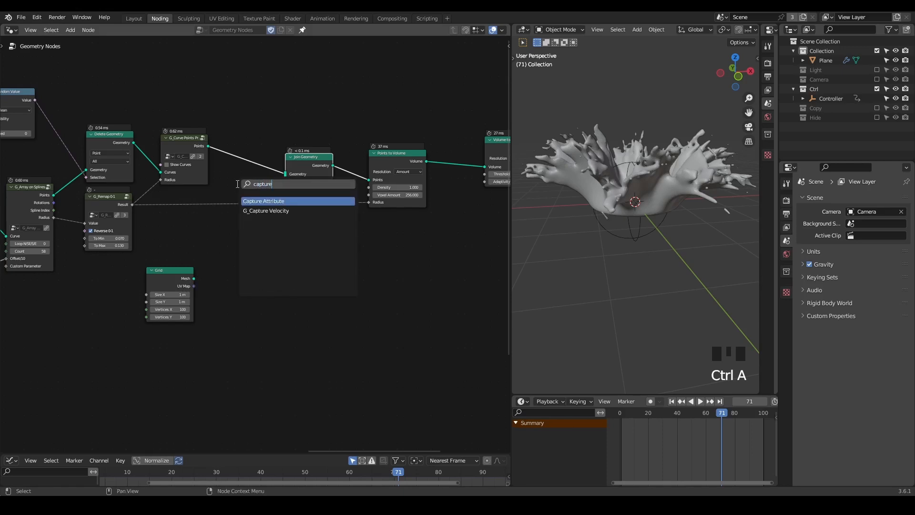
pyautogui.press('Return')
pyautogui.click(221, 153)
pyautogui.scroll(2, 125, 197)
pyautogui.moveTo(83, 197); pyautogui.dragTo(203, 183)
pyautogui.moveTo(258, 141); pyautogui.dragTo(387, 195)
pyautogui.moveTo(324, 141); pyautogui.dragTo(345, 116)
pyautogui.moveTo(417, 147); pyautogui.dragTo(453, 146)
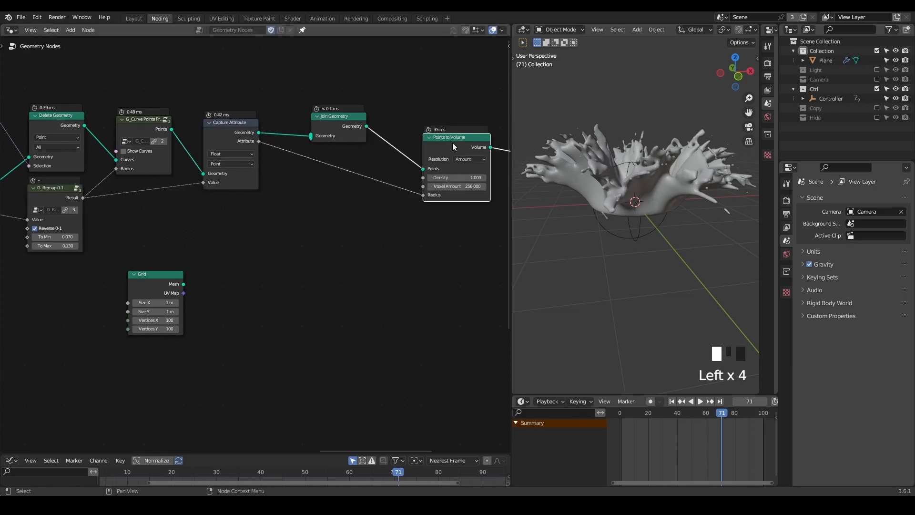
# Connect the Grid mesh to Join Geometry and set the grid's Size X and Size Y to 15 m.
pyautogui.moveTo(183, 284); pyautogui.dragTo(320, 143)
pyautogui.moveTo(406, 199); pyautogui.dragTo(290, 235, button='middle')
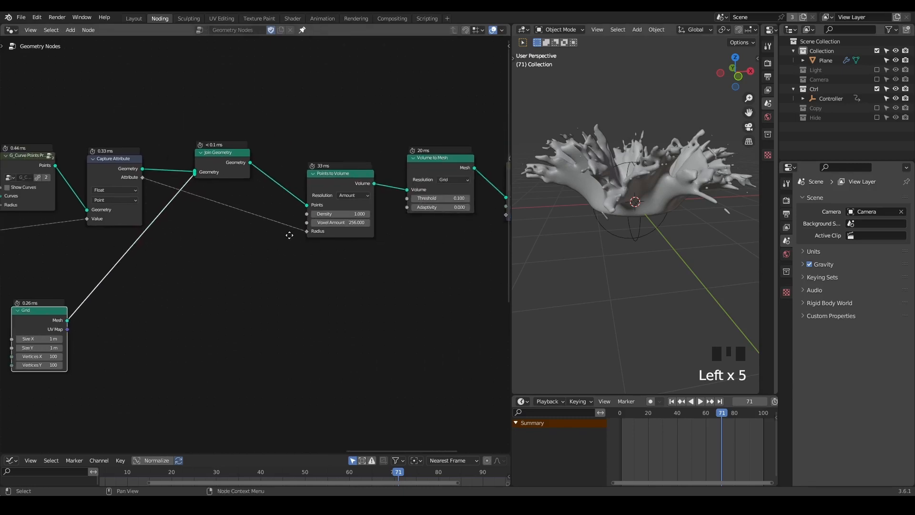
pyautogui.moveTo(213, 180); pyautogui.dragTo(290, 171, button='middle')
pyautogui.moveTo(144, 299); pyautogui.dragTo(197, 286)
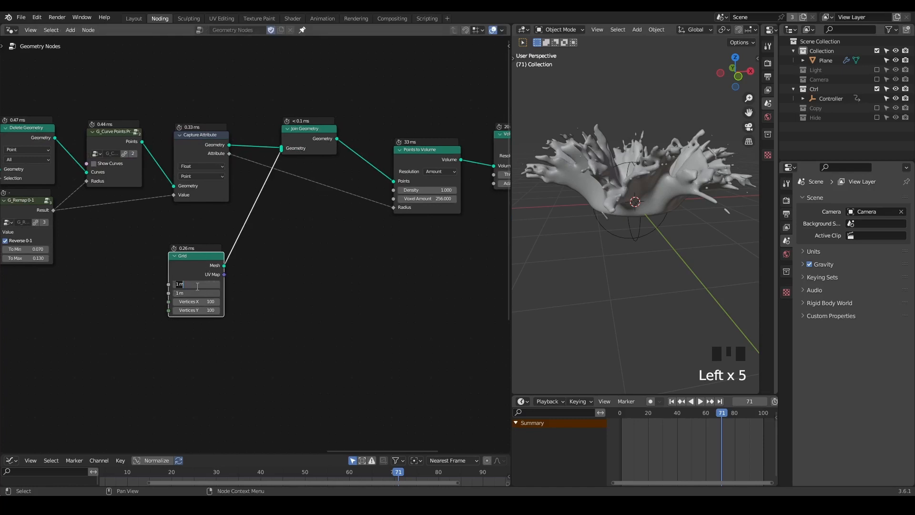
pyautogui.write('5')
pyautogui.click(252, 279)
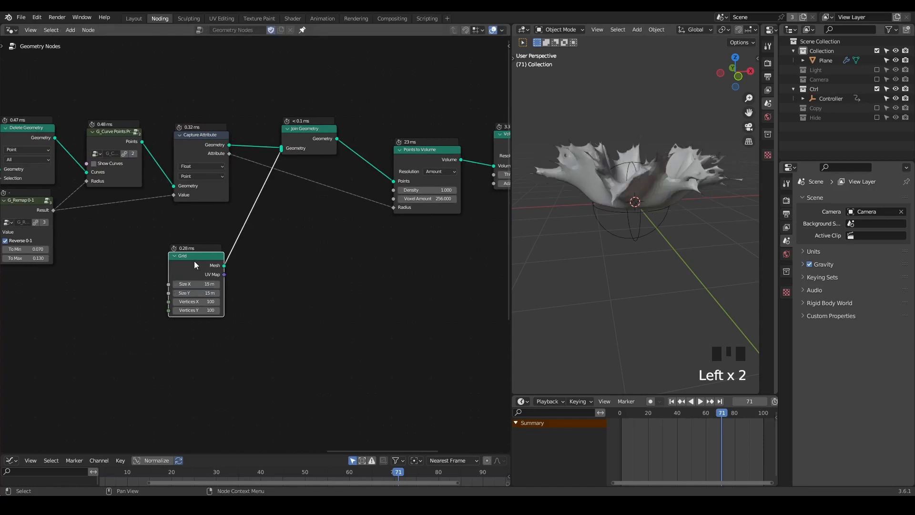
# Preview the grid on its own with a Viewer node, and delete the Viewer after checking.
pyautogui.keyDown('ctrl'); pyautogui.keyDown('shift'); pyautogui.click(197, 261); pyautogui.keyUp('shift'); pyautogui.keyUp('ctrl')
pyautogui.scroll(-1, 548, 218)
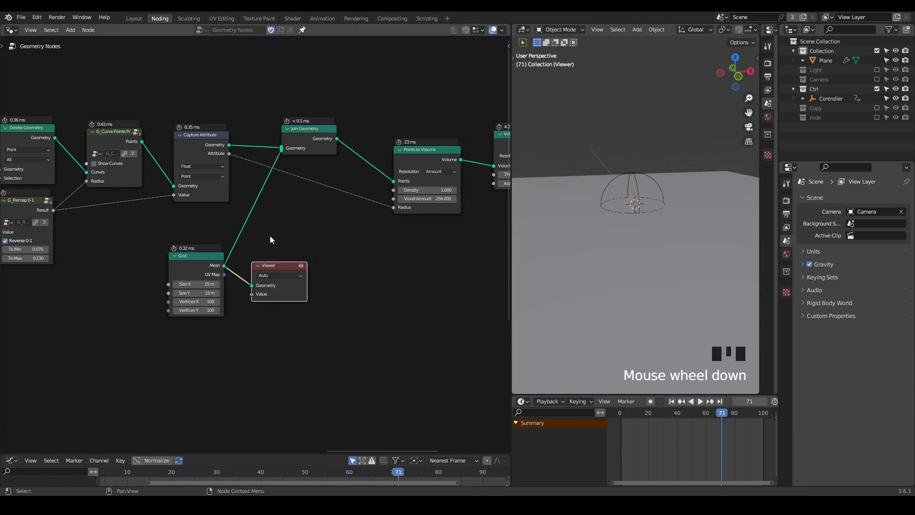
pyautogui.doubleClick(279, 267)
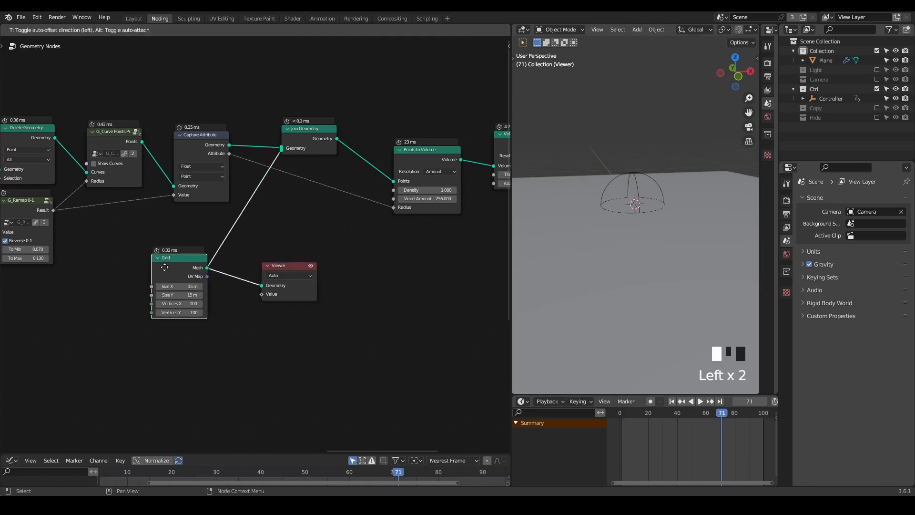
pyautogui.moveTo(279, 268); pyautogui.dragTo(333, 267)
pyautogui.press('x')
# Insert an Add math node between the captured attribute and the Points to Volume radius, and move the Grid node farther out.
pyautogui.moveTo(229, 153); pyautogui.dragTo(340, 179)
pyautogui.click(355, 205)
pyautogui.moveTo(294, 218); pyautogui.dragTo(332, 202, button='middle')
pyautogui.moveTo(209, 241); pyautogui.dragTo(109, 299)
# Duplicate the Capture Attribute node and place the copy on the link between the Grid and Join Geometry.
pyautogui.click(234, 126)
pyautogui.hotkey('shift', 'd')
pyautogui.click(223, 236)
pyautogui.scroll(2, 224, 234)
pyautogui.moveTo(263, 188); pyautogui.dragTo(292, 162)
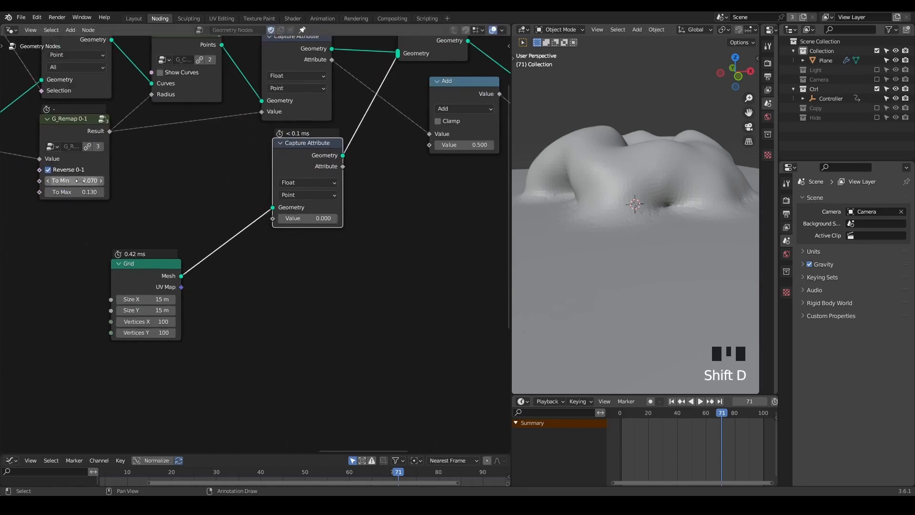
# Set the grid's Capture Attribute value to 0.1 and connect its Attribute to the Add node's second value.
pyautogui.click(309, 217)
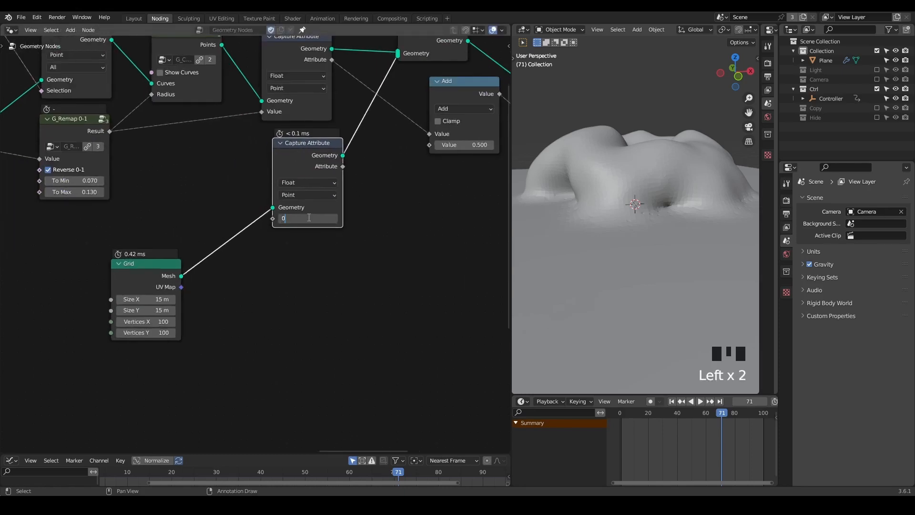
pyautogui.press('Return')
pyautogui.moveTo(350, 179); pyautogui.dragTo(310, 217, button='middle')
pyautogui.moveTo(301, 205); pyautogui.dragTo(394, 186)
pyautogui.scroll(-2, 639, 192)
pyautogui.moveTo(638, 193)
pyautogui.mouseDown(button='middle')
pyautogui.moveTo(636, 215)
pyautogui.moveTo(634, 197)
pyautogui.mouseUp(button='middle')
pyautogui.scroll(2, 629, 210)
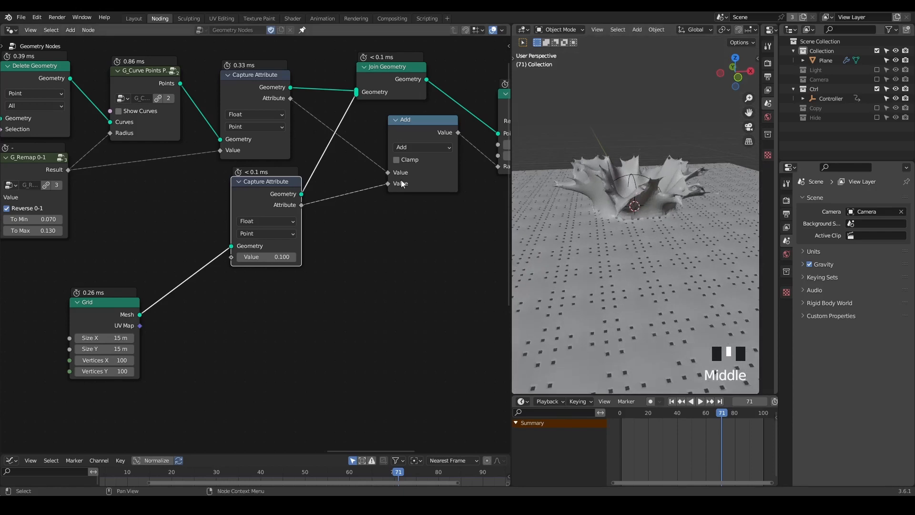
# Raise the value of the grid's Capture Attribute node to 0.2.
pyautogui.moveTo(260, 195); pyautogui.dragTo(298, 170, button='middle')
pyautogui.click(313, 233)
pyautogui.write('0.2')
pyautogui.press('Return')
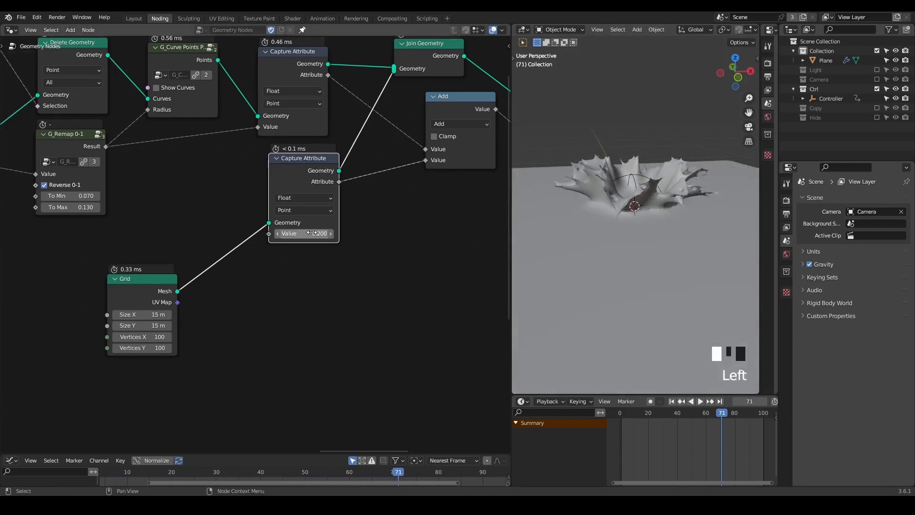
# Play the animation from the first frame and check how the splash rises out of the grid surface.
pyautogui.moveTo(620, 209)
pyautogui.mouseDown(button='middle')
pyautogui.moveTo(615, 173)
pyautogui.moveTo(621, 197)
pyautogui.mouseUp(button='middle')
pyautogui.hotkey('shift', 'space')
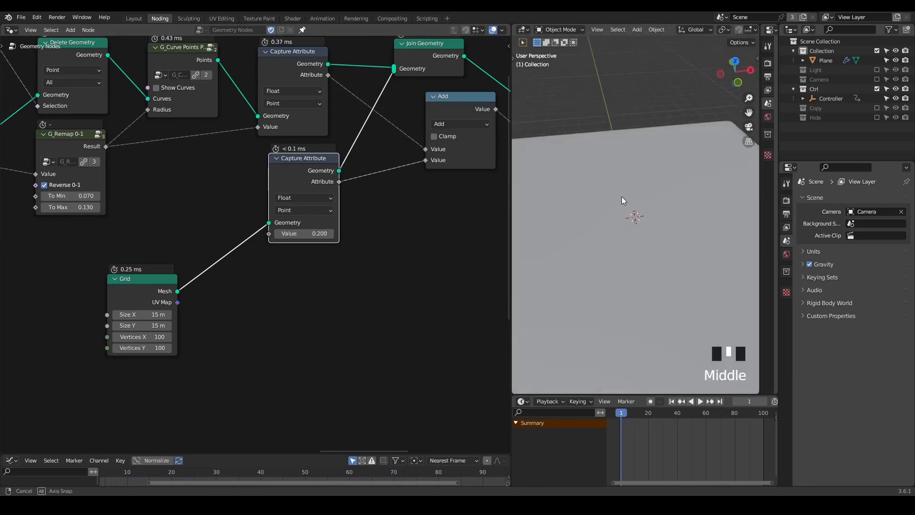
pyautogui.scroll(2, 622, 200)
pyautogui.press('space')
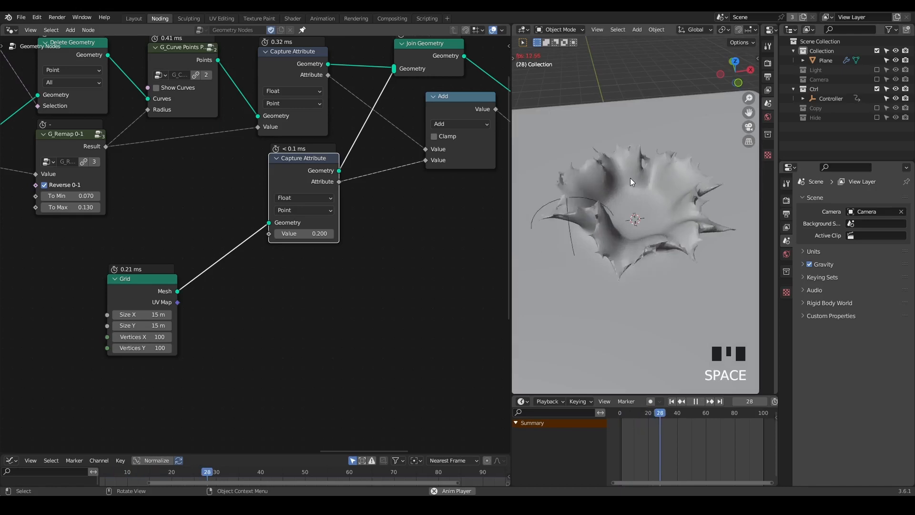
pyautogui.press('space')
pyautogui.moveTo(664, 254); pyautogui.dragTo(639, 207, button='middle')
# Switch the Points to Volume resolution to Size and set the voxel size to 0.1 m.
pyautogui.moveTo(476, 214); pyautogui.dragTo(253, 271, button='middle')
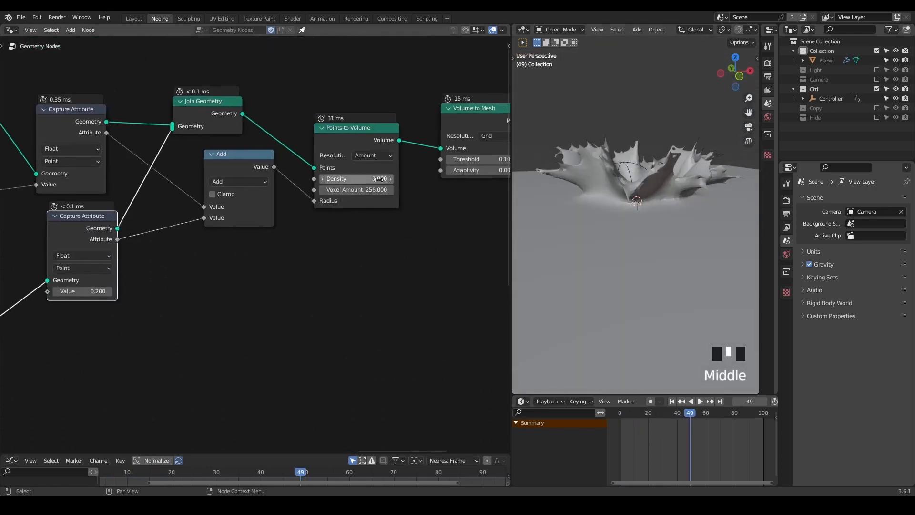
pyautogui.click(371, 155)
pyautogui.click(370, 180)
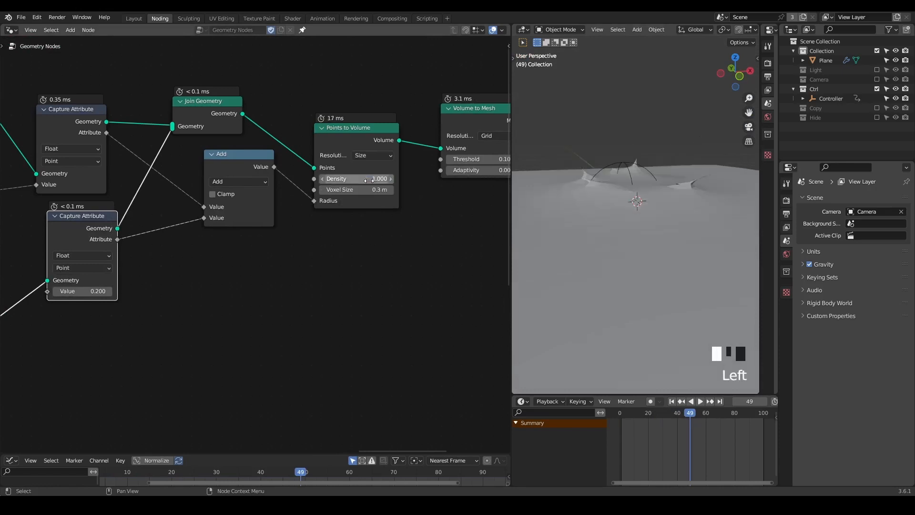
pyautogui.click(359, 189)
pyautogui.write('0.1')
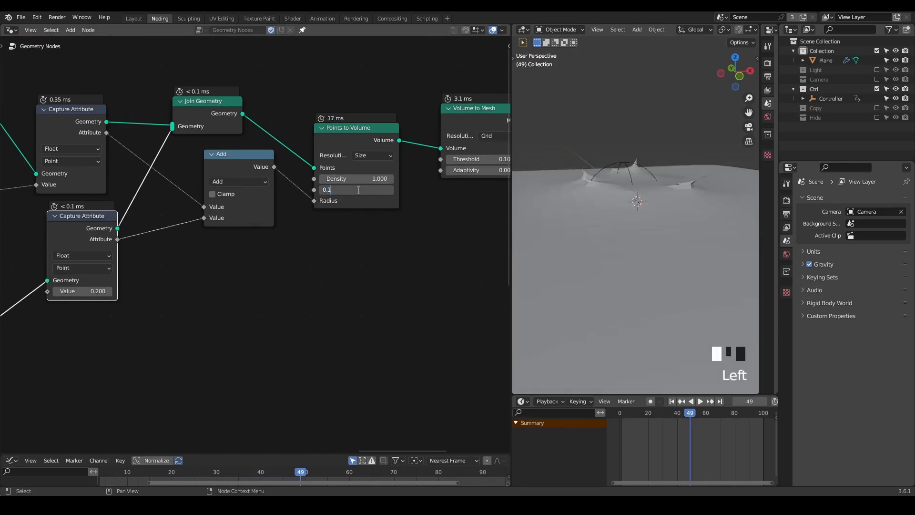
pyautogui.press('Return')
# Refine the Points to Volume voxel size to 0.05 m and further down to 0.02 m.
pyautogui.click(357, 190)
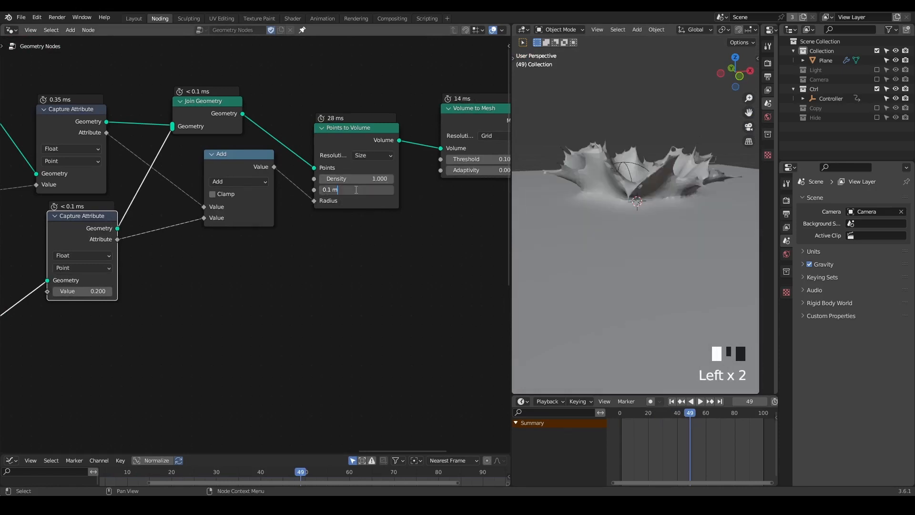
pyautogui.press('BackSpace')
pyautogui.write('05')
pyautogui.press('Return')
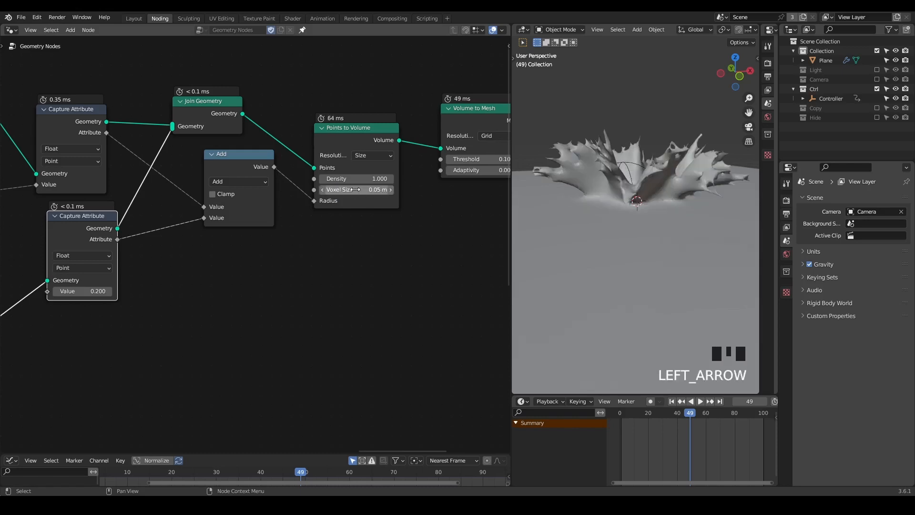
pyautogui.click(367, 189)
pyautogui.press('BackSpace')
pyautogui.write('2')
pyautogui.moveTo(630, 122); pyautogui.dragTo(635, 134, button='middle')
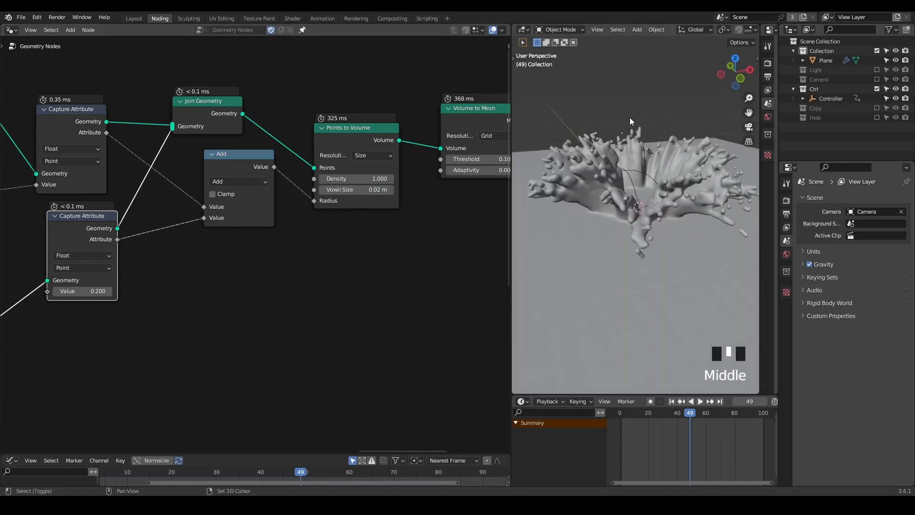
# Return to the first frame, move the Grid next to its Capture Attribute node, and set both vertex counts to 50.
pyautogui.hotkey('shift', 'space')
pyautogui.moveTo(145, 263); pyautogui.dragTo(317, 182, button='middle')
pyautogui.moveTo(103, 282); pyautogui.dragTo(161, 213)
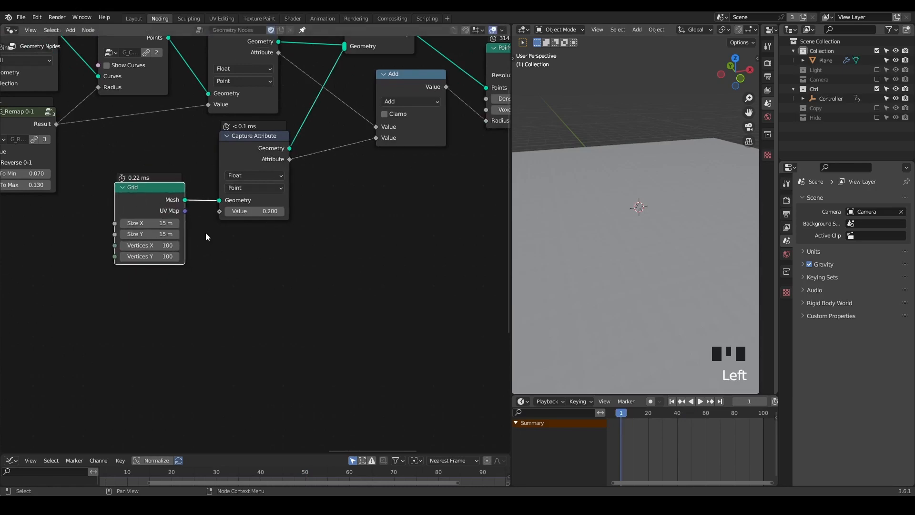
pyautogui.moveTo(148, 252); pyautogui.dragTo(147, 248)
pyautogui.write('50')
pyautogui.press('Return')
# Raise the value of the grid's Capture Attribute node to 0.3, and further to 0.5.
pyautogui.doubleClick(258, 210)
pyautogui.write('0.2')
pyautogui.press('BackSpace')
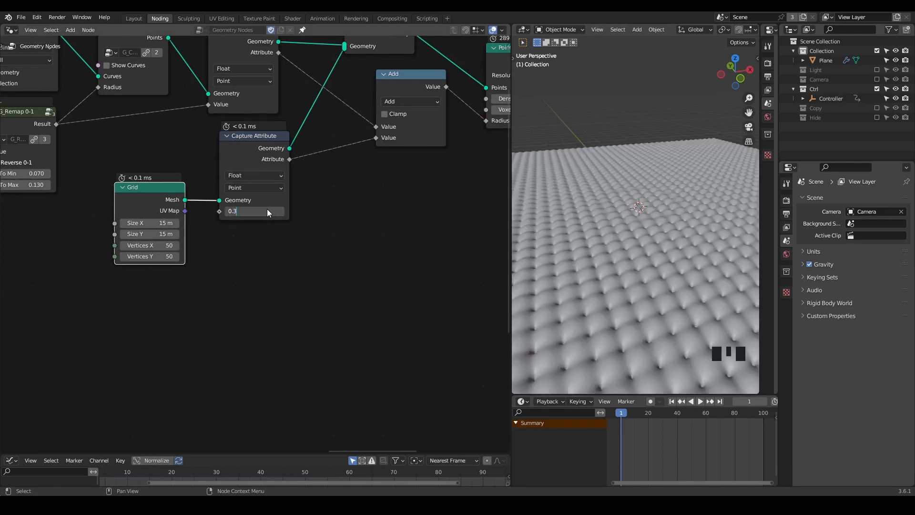
pyautogui.press('Return')
pyautogui.doubleClick(264, 213)
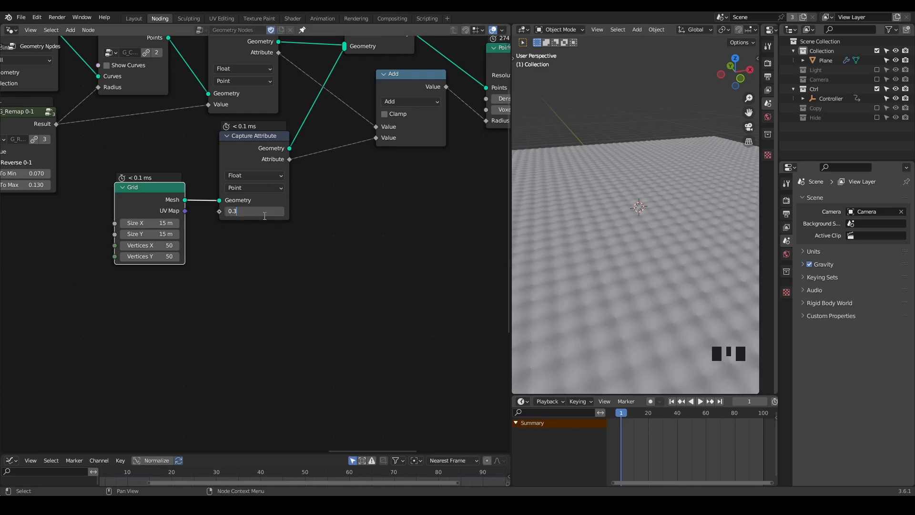
pyautogui.press('BackSpace')
pyautogui.write('5')
# Play the animation from a wider view to examine the splash with the coarser grid surface.
pyautogui.scroll(-2, 636, 181)
pyautogui.moveTo(637, 181); pyautogui.dragTo(625, 199, button='middle')
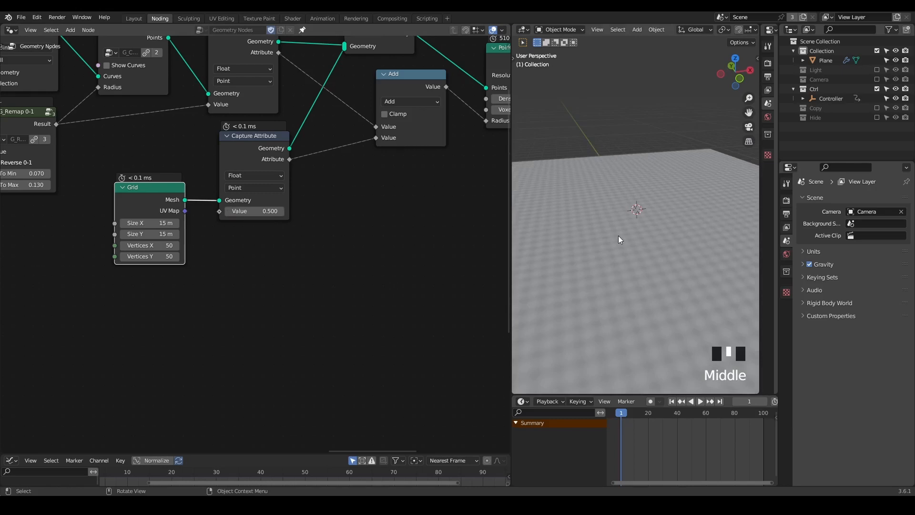
pyautogui.press('space')
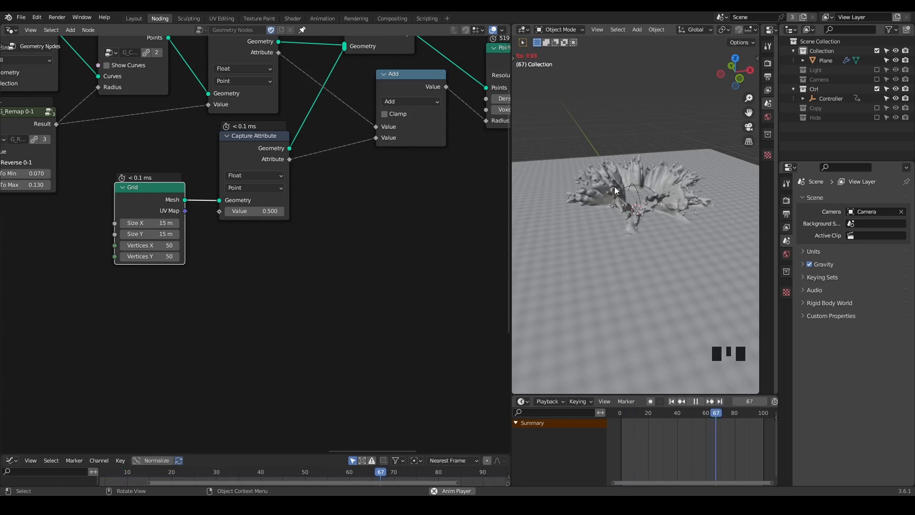
pyautogui.press('space')
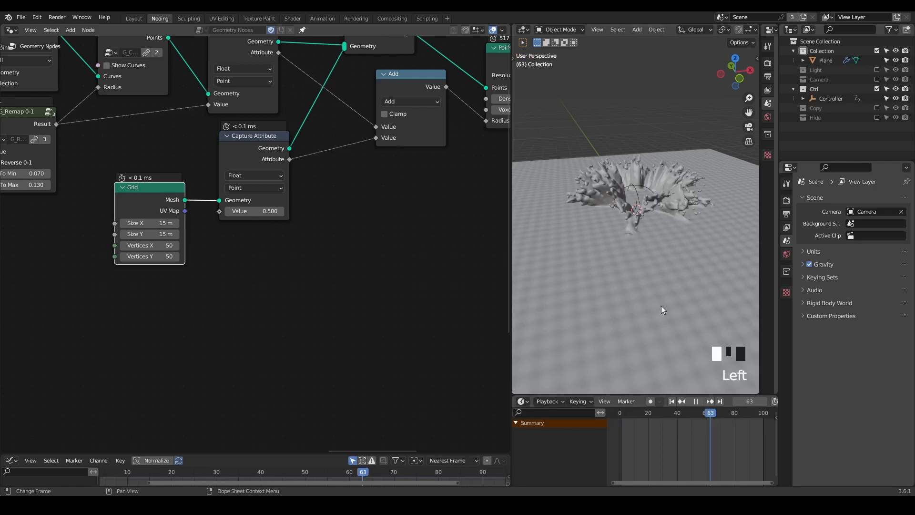
# Set both the X and Y size of the Grid node to 5 m.
pyautogui.moveTo(651, 221); pyautogui.dragTo(652, 251, button='middle')
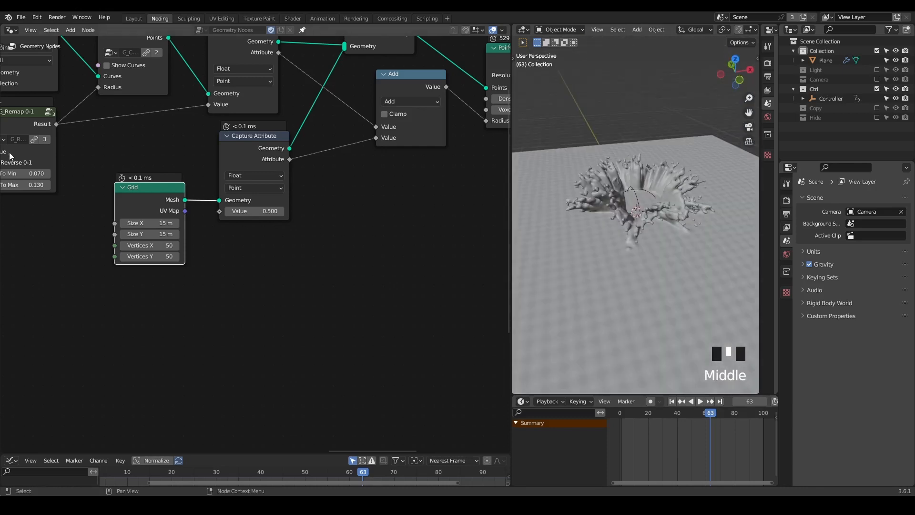
pyautogui.moveTo(147, 224); pyautogui.dragTo(260, 249, button='middle')
pyautogui.moveTo(259, 249); pyautogui.dragTo(259, 260)
pyautogui.write('5')
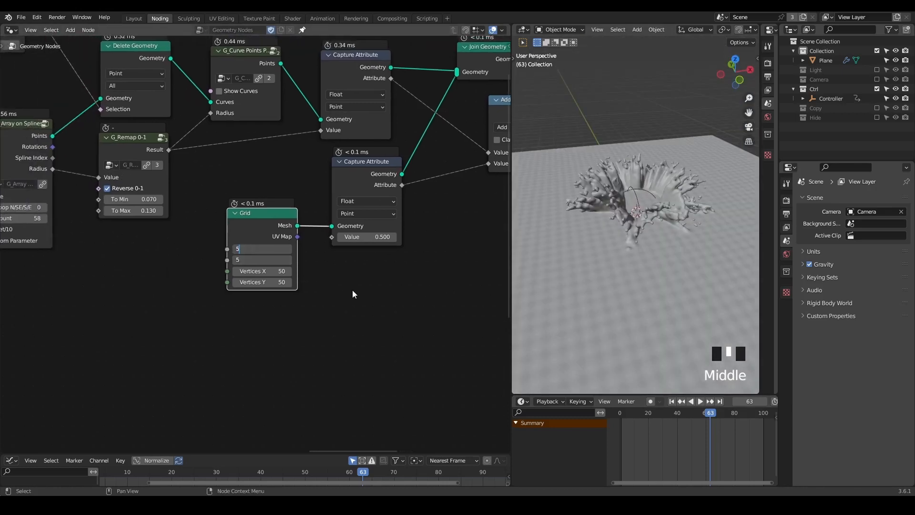
pyautogui.click(633, 132)
pyautogui.moveTo(637, 182); pyautogui.dragTo(635, 173, button='middle')
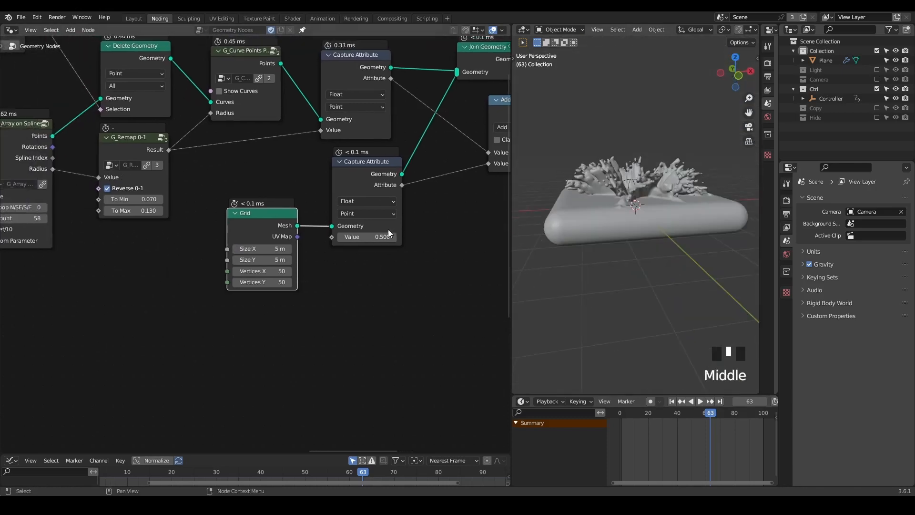
# Lower the value of the grid's Capture Attribute node to 0.2, and further to 0.1.
pyautogui.moveTo(379, 237); pyautogui.dragTo(300, 244, button='middle')
pyautogui.click(300, 244)
pyautogui.write('0.5')
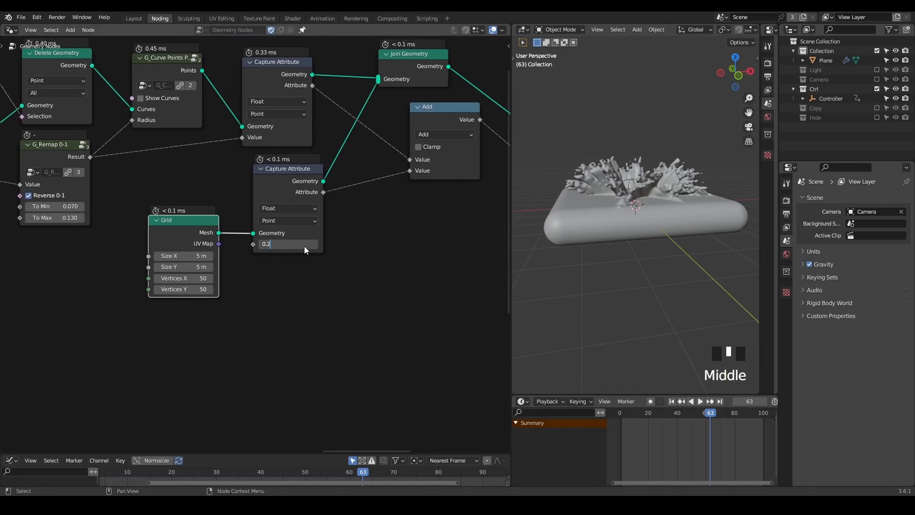
pyautogui.click(304, 246)
pyautogui.click(304, 245)
pyautogui.write('1')
pyautogui.click(393, 250)
# Return to the first frame and play the animation to about frame 58, examining the splash on the smaller grid from above.
pyautogui.moveTo(595, 167); pyautogui.dragTo(587, 202, button='middle')
pyautogui.scroll(2, 592, 202)
pyautogui.hotkey('shift', 'space')
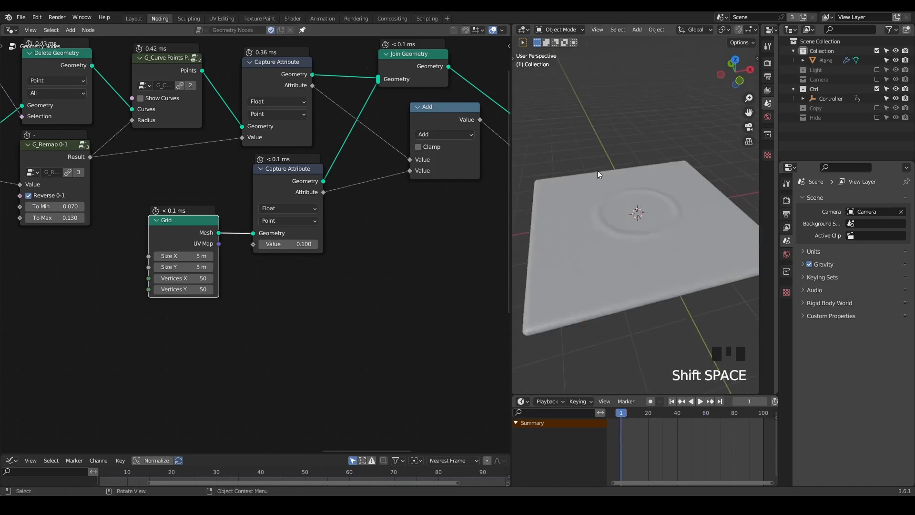
pyautogui.press('space')
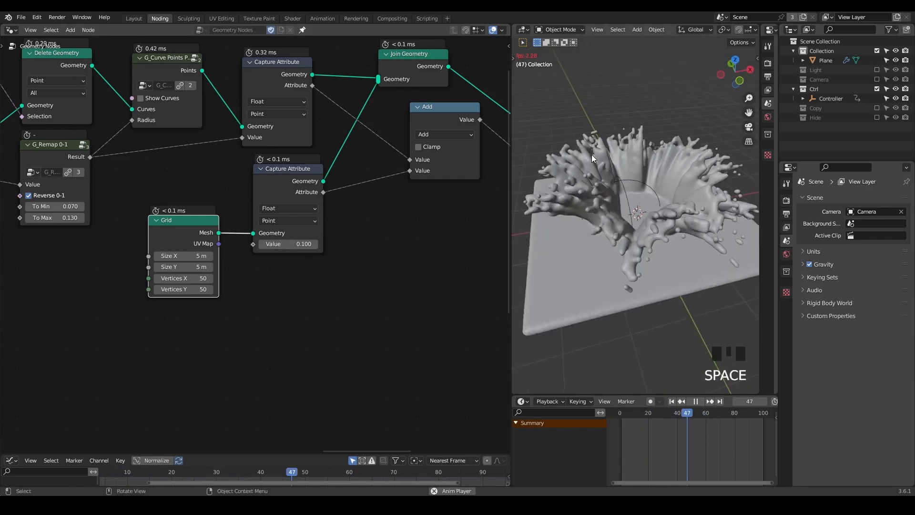
pyautogui.press('space')
pyautogui.moveTo(617, 201)
pyautogui.mouseDown(button='middle')
pyautogui.moveTo(613, 182)
pyautogui.moveTo(611, 247)
pyautogui.moveTo(616, 176)
pyautogui.moveTo(619, 217)
pyautogui.moveTo(607, 158)
pyautogui.moveTo(620, 208)
pyautogui.moveTo(636, 182)
pyautogui.moveTo(607, 217)
pyautogui.moveTo(616, 219)
pyautogui.mouseUp(button='middle')
# Move the Group Output node close to the smooth position node at the end of the node tree.
pyautogui.scroll(-3, 151, 162)
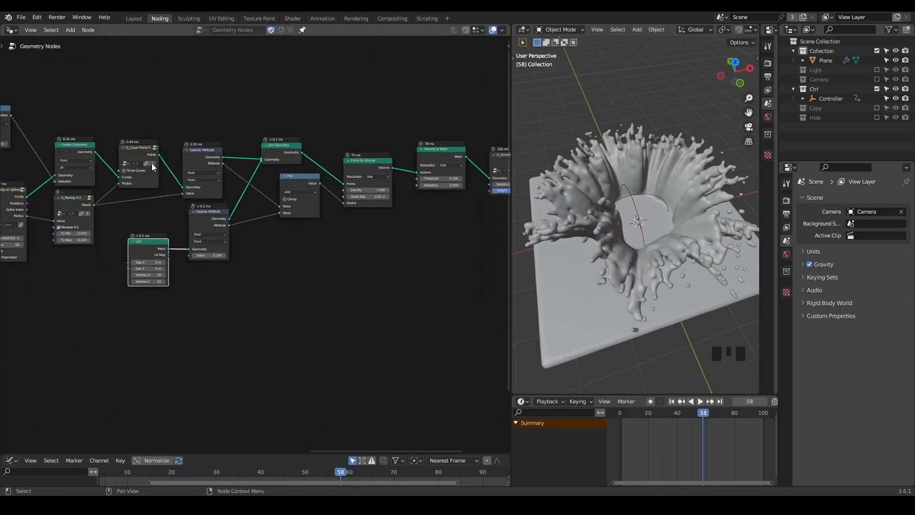
pyautogui.moveTo(338, 247); pyautogui.dragTo(227, 223, button='middle')
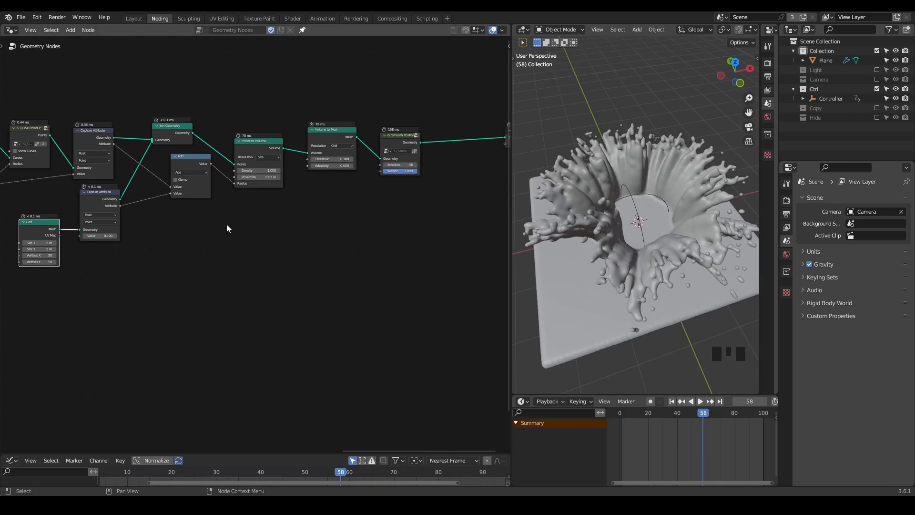
pyautogui.scroll(-2, 226, 224)
pyautogui.moveTo(406, 161); pyautogui.dragTo(354, 171)
pyautogui.moveTo(56, 259); pyautogui.dragTo(262, 228, button='middle')
pyautogui.scroll(-2, 262, 224)
pyautogui.scroll(-5, 276, 217)
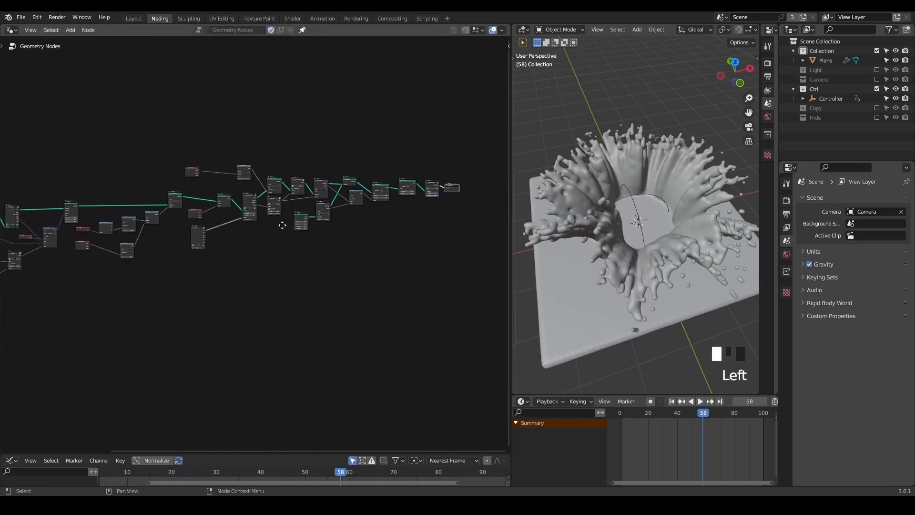